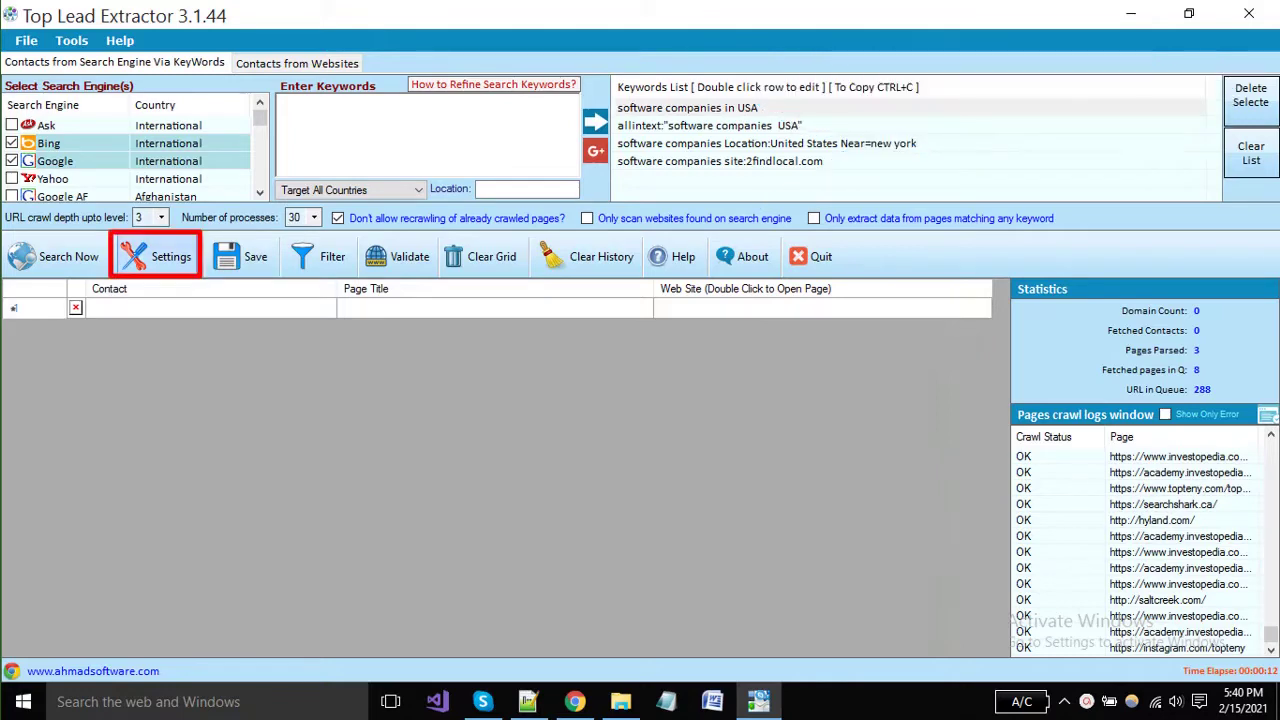
Bring up the extraction settings and scroll through the 'Don't crawl' domain list on Limits to Parse URL.
{"action": "left_click", "coordinate": [157, 257]}
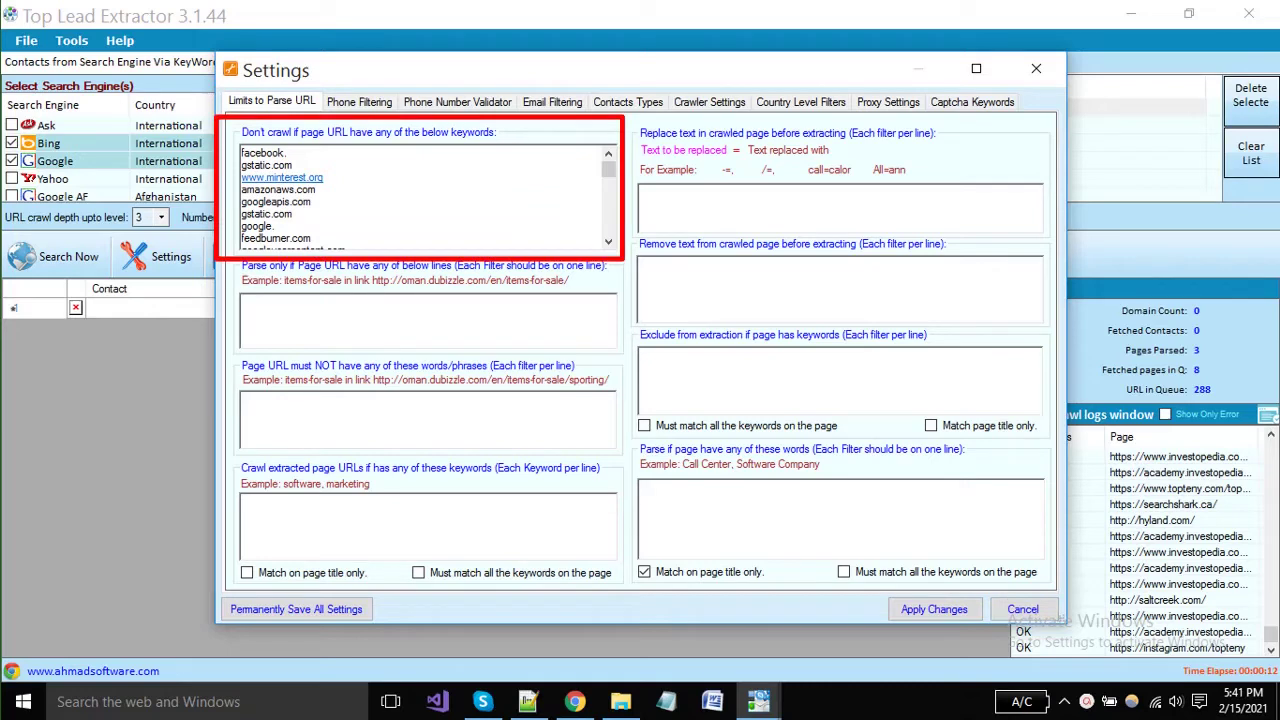
{"action": "scroll", "coordinate": [424, 196], "scroll_direction": "down", "scroll_amount": 10}
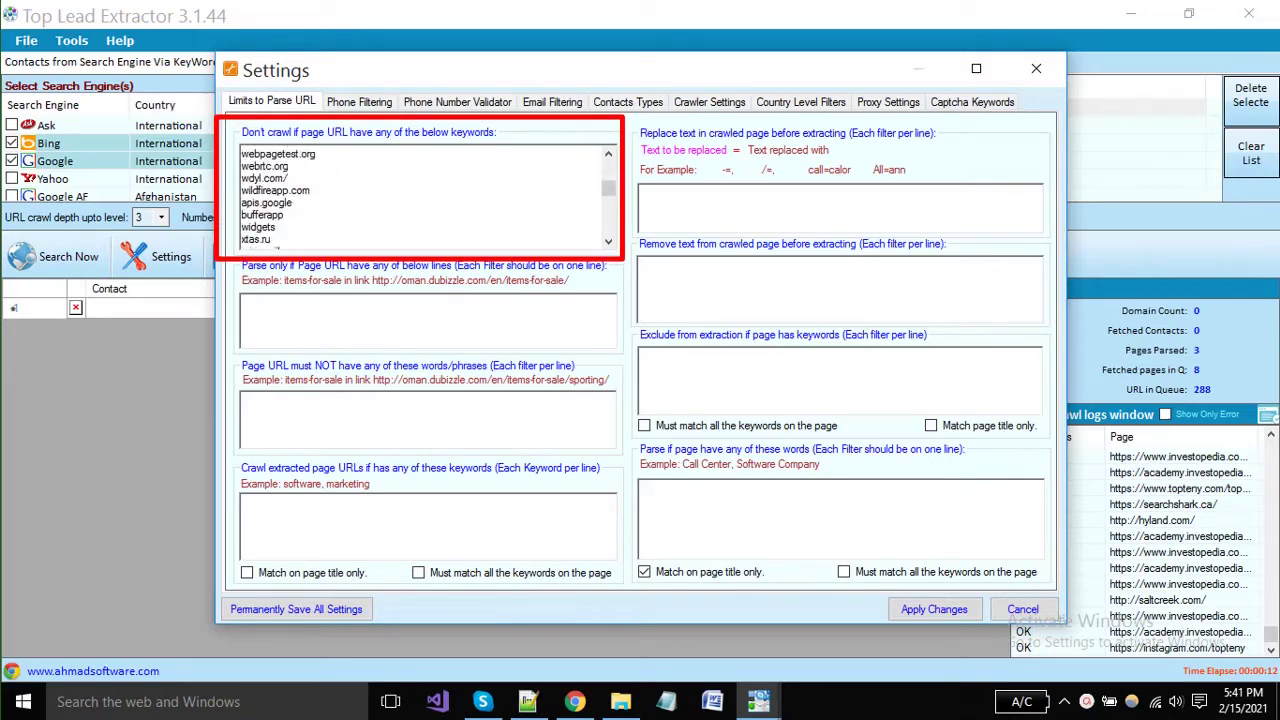
{"action": "scroll", "coordinate": [424, 196], "scroll_direction": "down", "scroll_amount": 5}
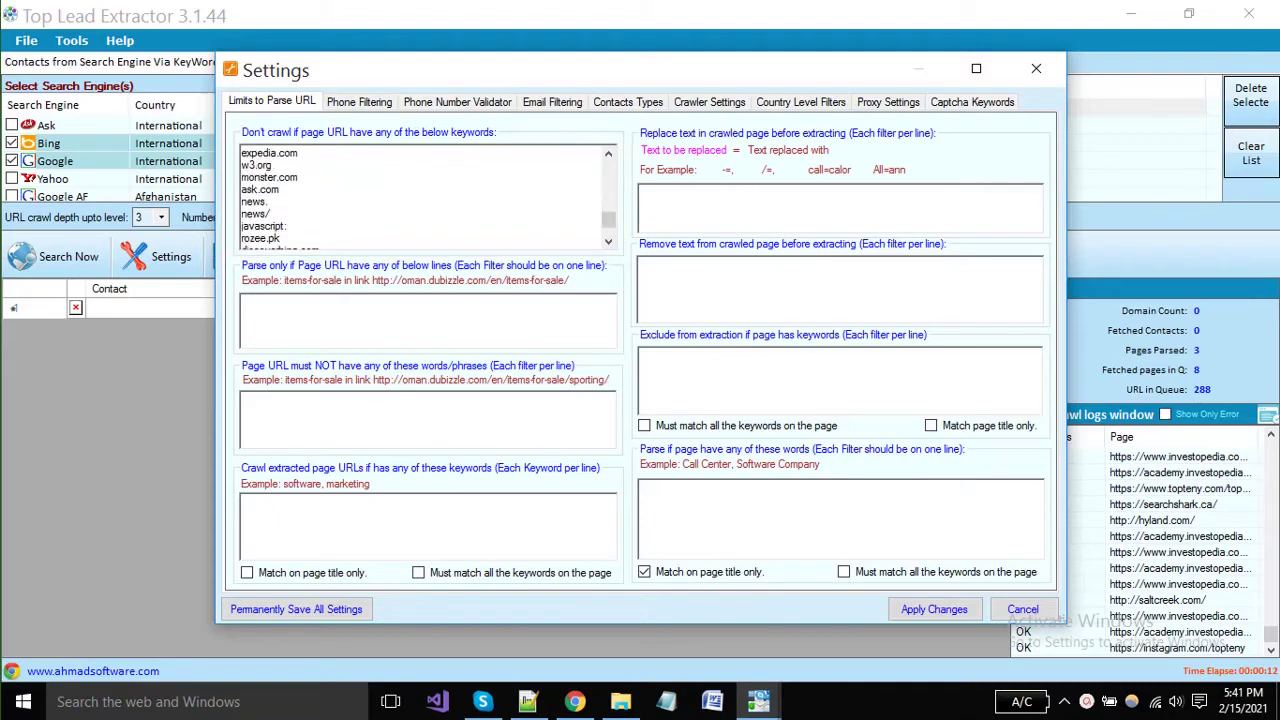
{"action": "scroll", "coordinate": [424, 196], "scroll_direction": "down", "scroll_amount": 3}
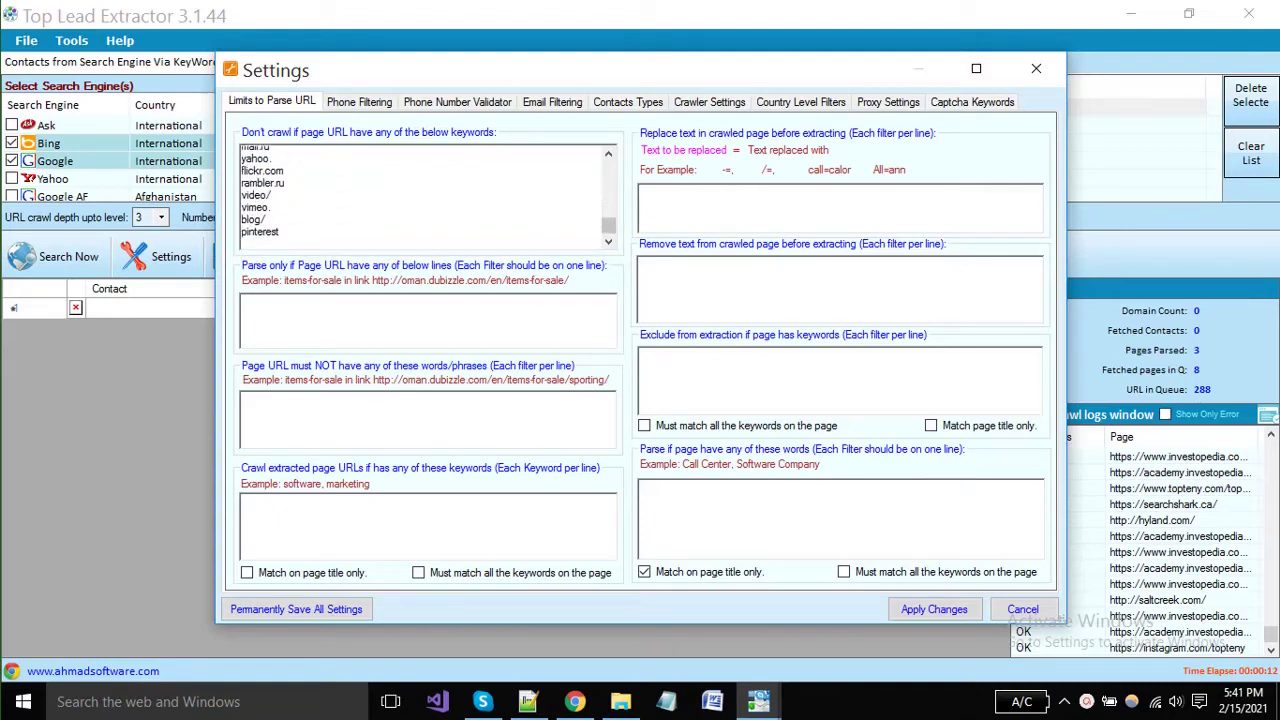
{"action": "left_click_drag", "start_coordinate": [608, 226], "coordinate": [608, 173]}
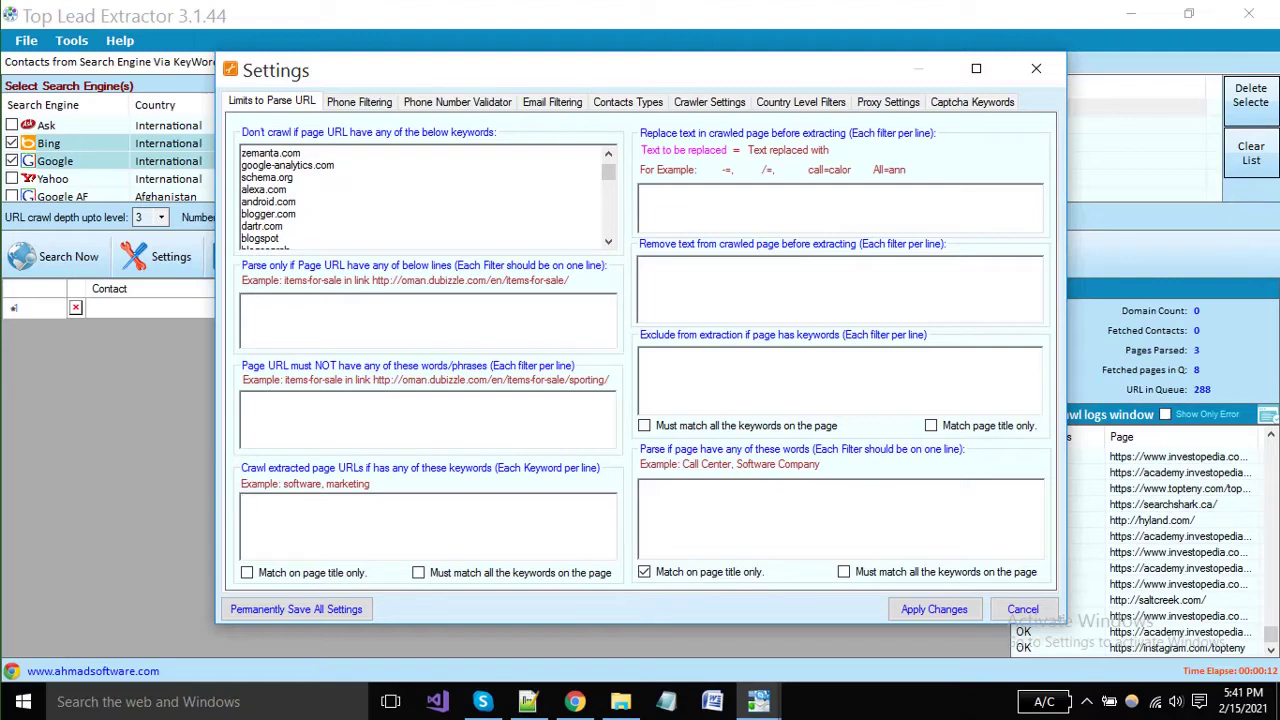
Set crawl keyword 'software company', replace '.' with '#', remove '$', and exclude 'tech support'.
{"action": "type", "text": "software "}
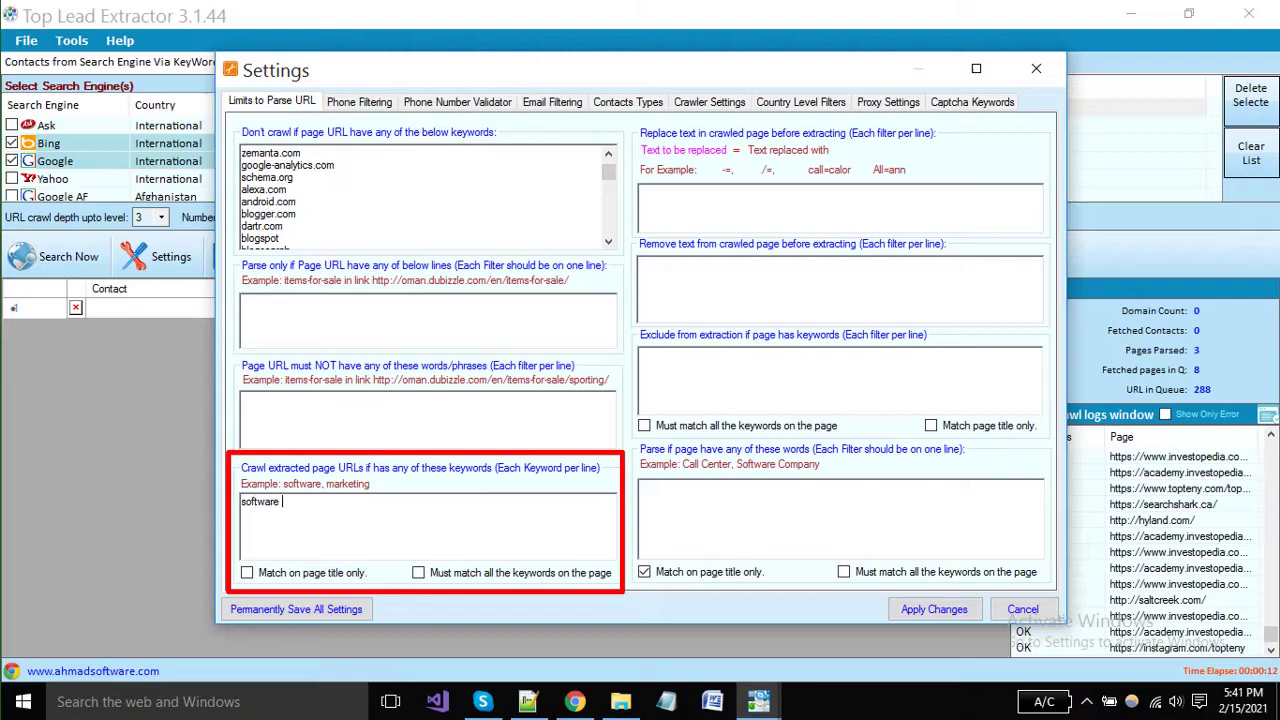
{"action": "type", "text": "company"}
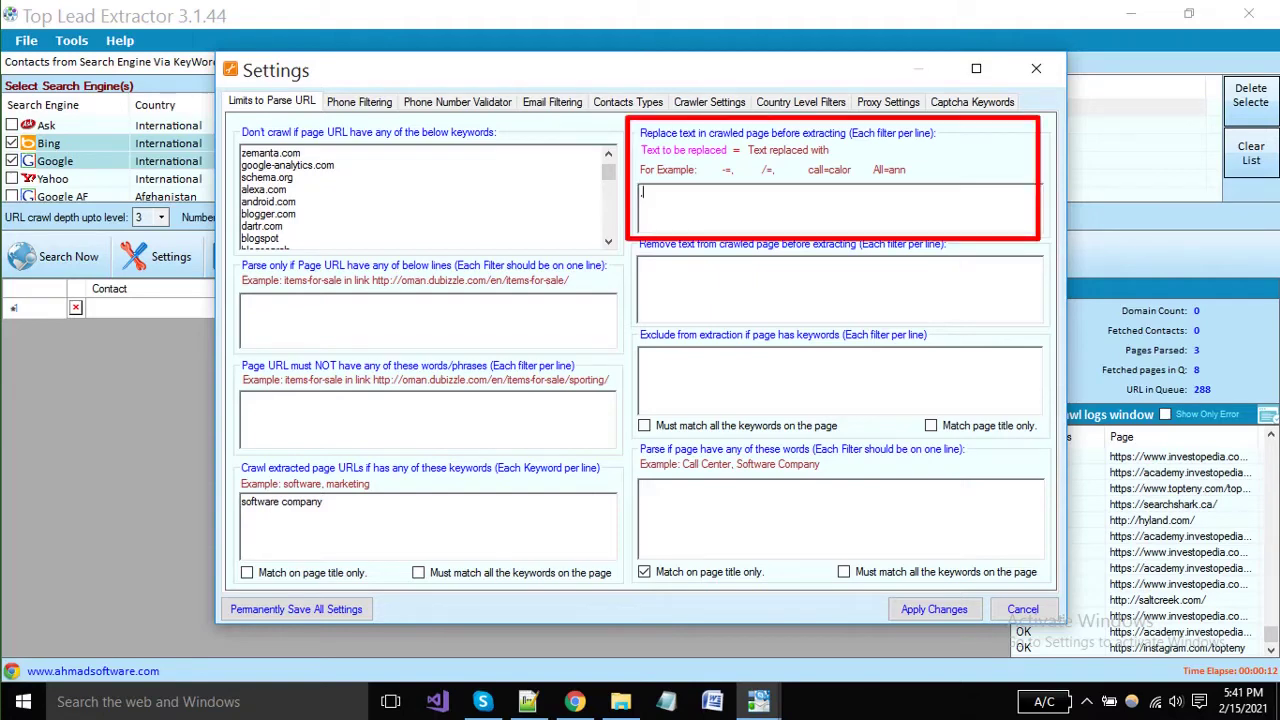
{"action": "type", "text": "="}
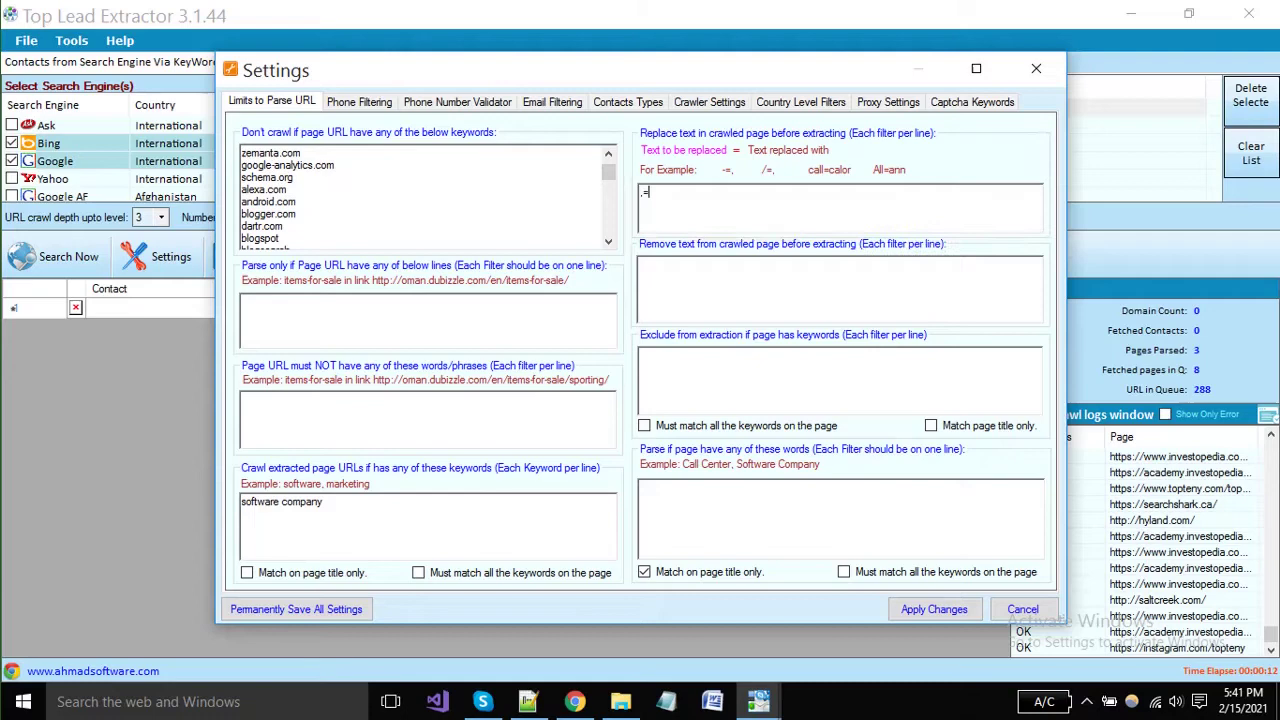
{"action": "type", "text": "#"}
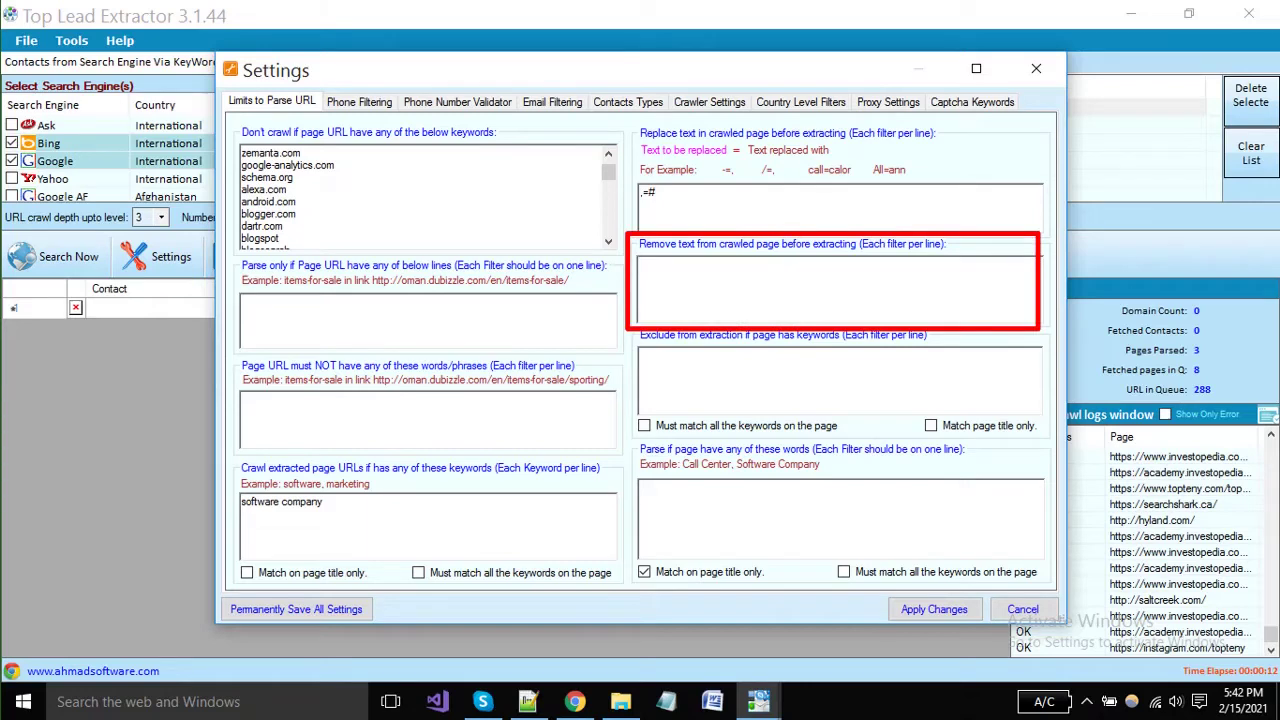
{"action": "left_click", "coordinate": [642, 264]}
{"action": "type", "text": "$"}
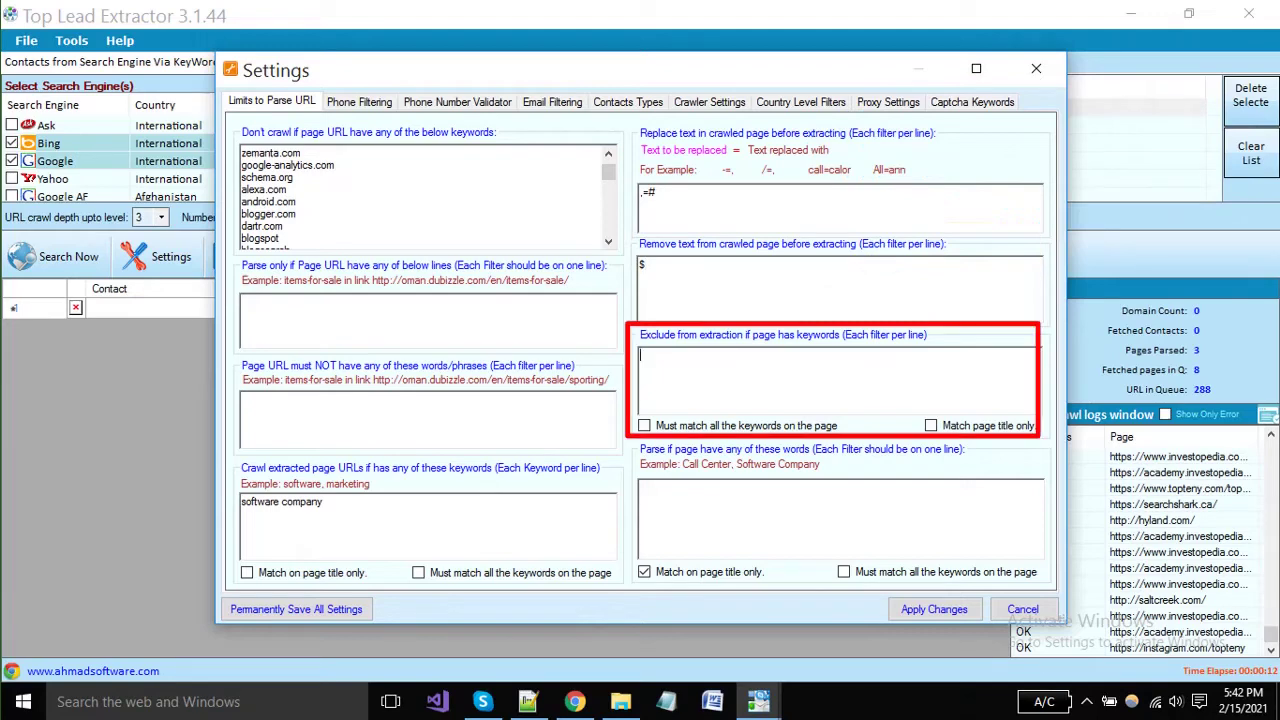
{"action": "type", "text": "tech support"}
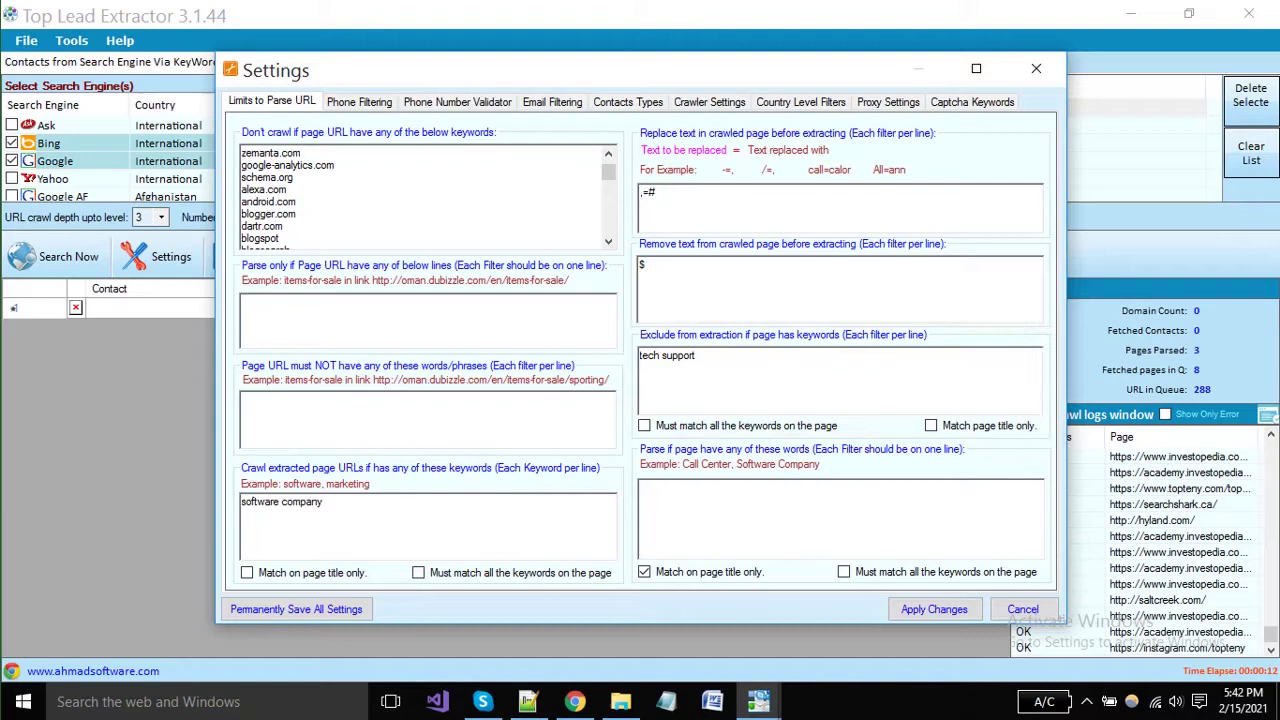
Add parse words 'software company' and 'USA', leaving match-all-keywords switched off.
{"action": "left_click", "coordinate": [641, 488]}
{"action": "type", "text": "so"}
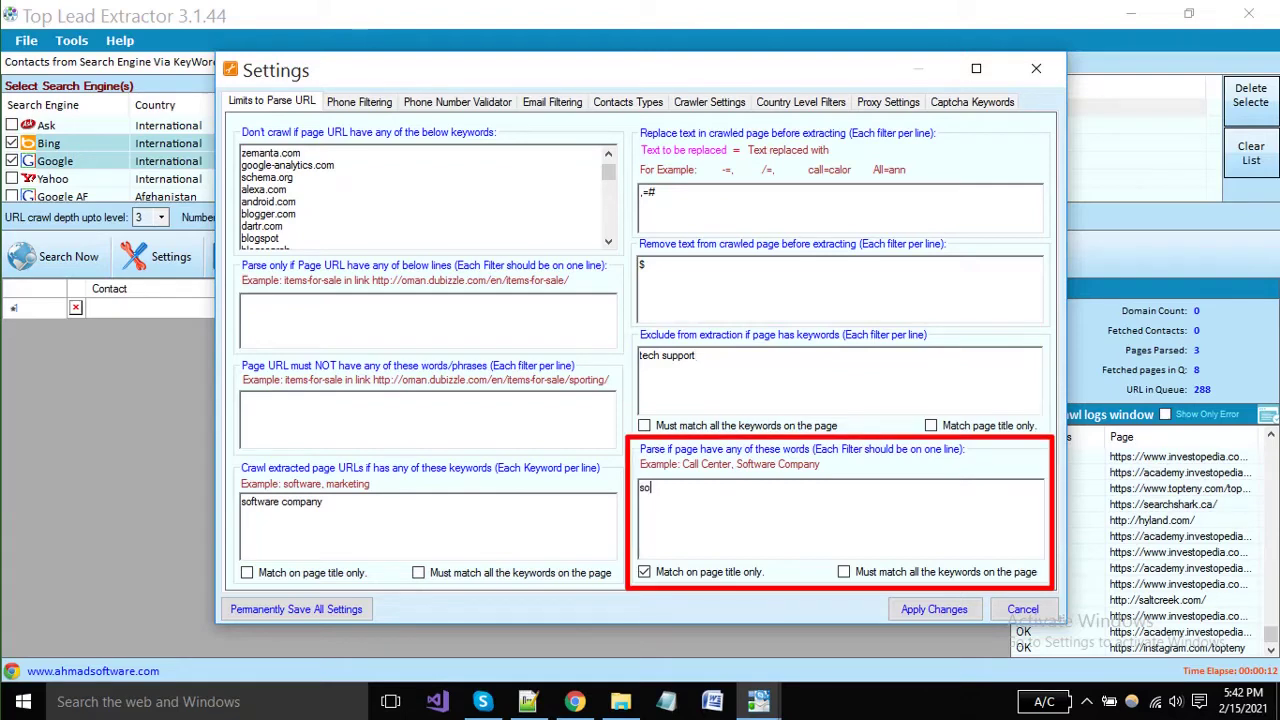
{"action": "type", "text": "ftware company"}
{"action": "key", "text": "Return"}
{"action": "type", "text": "USA"}
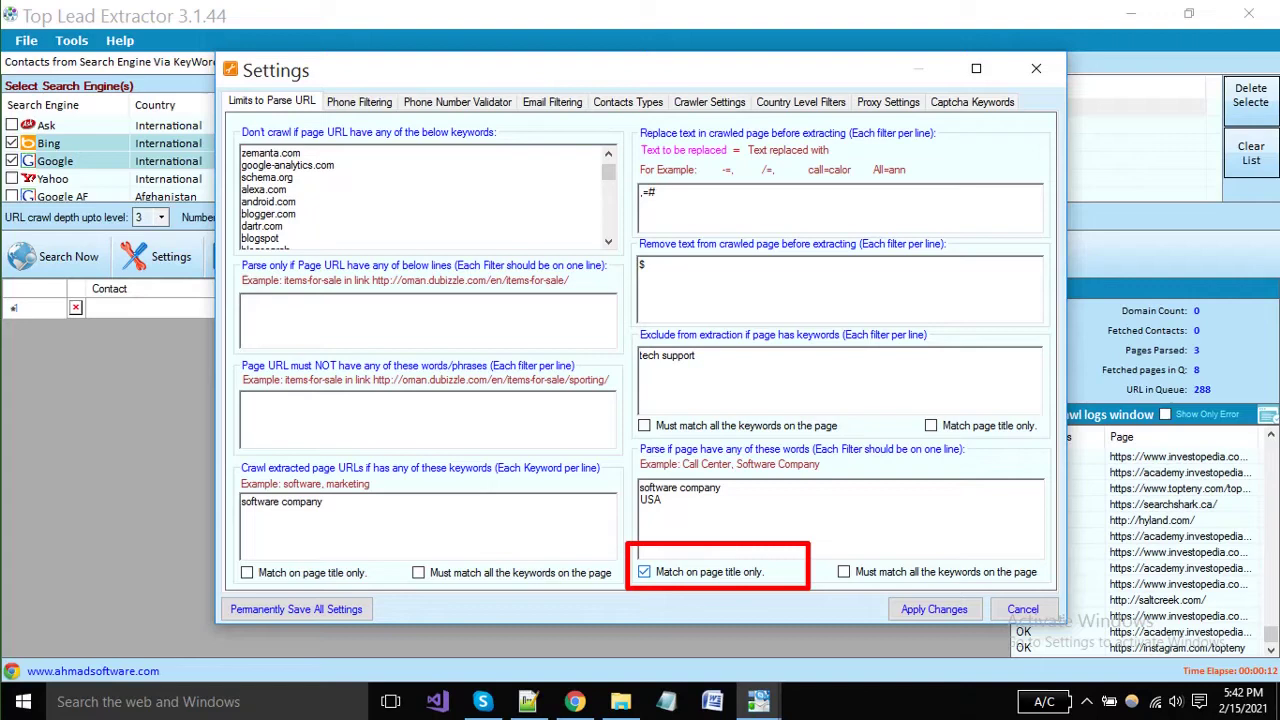
{"action": "left_click", "coordinate": [843, 571]}
{"action": "key", "text": "space"}
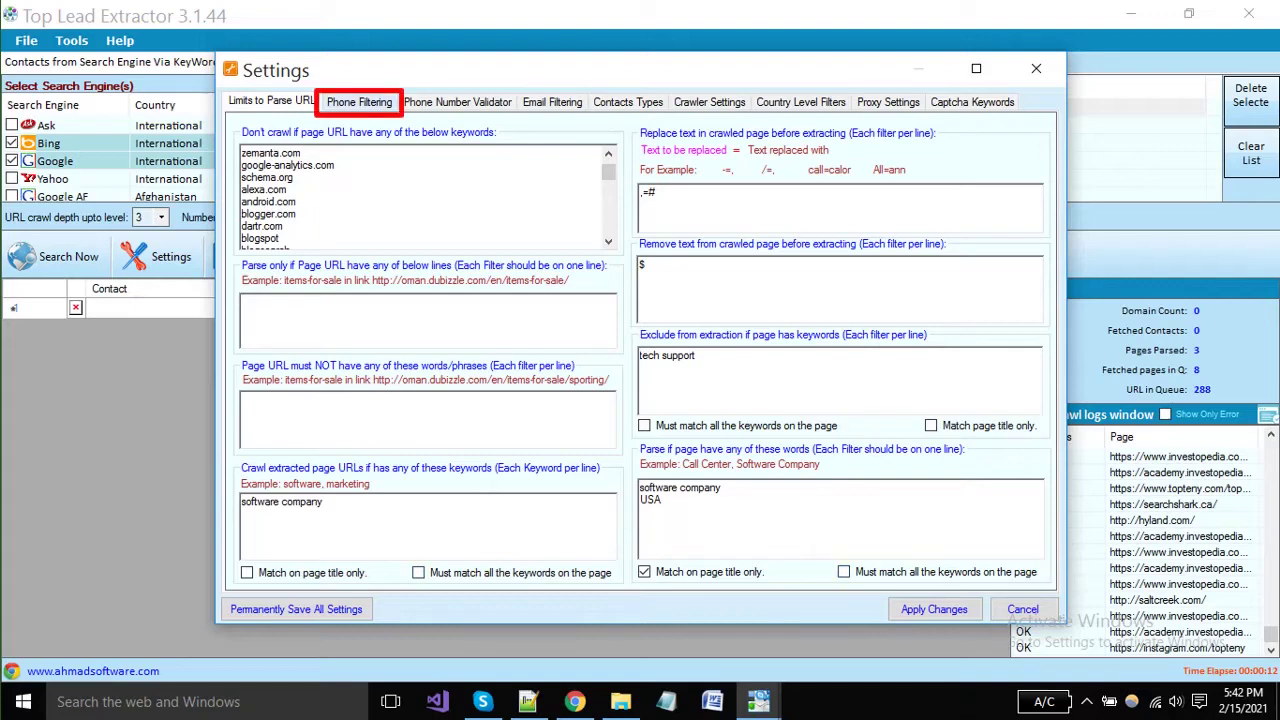
On Phone Filtering, choose United States (+1) as the area-code country.
{"action": "left_click", "coordinate": [359, 101]}
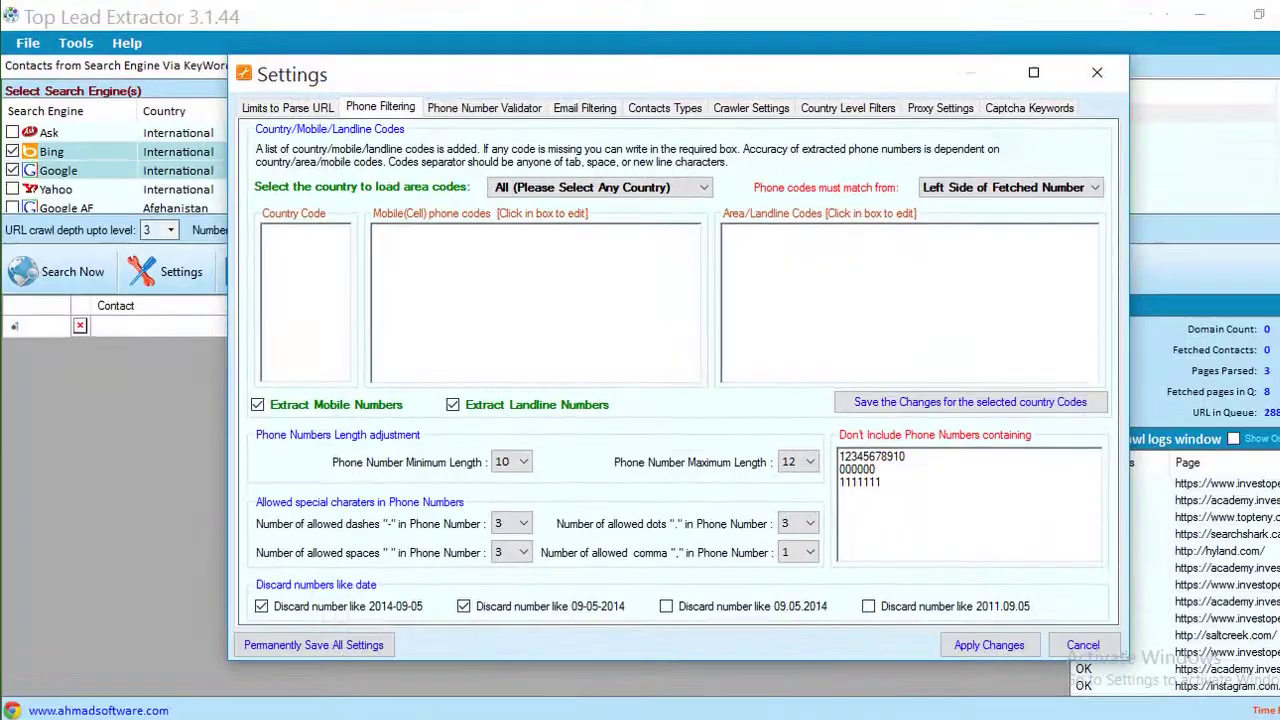
{"action": "key", "text": "alt+Down"}
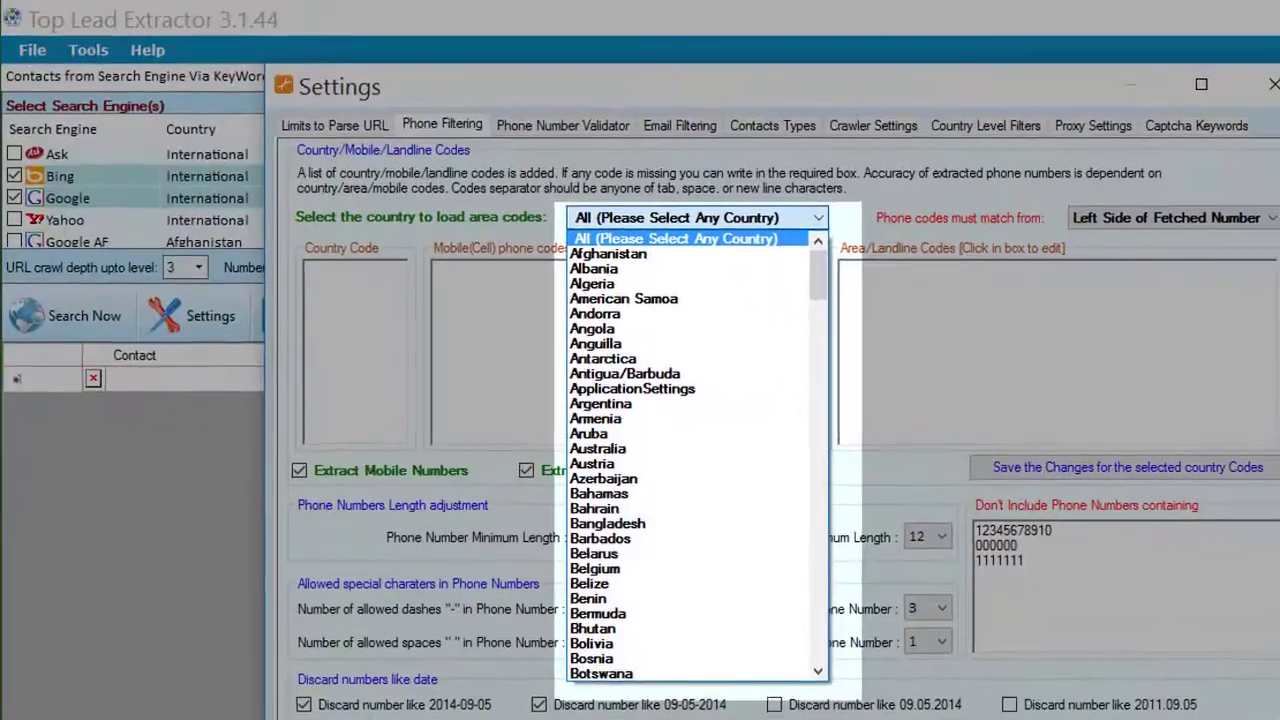
{"action": "key", "text": "u"}
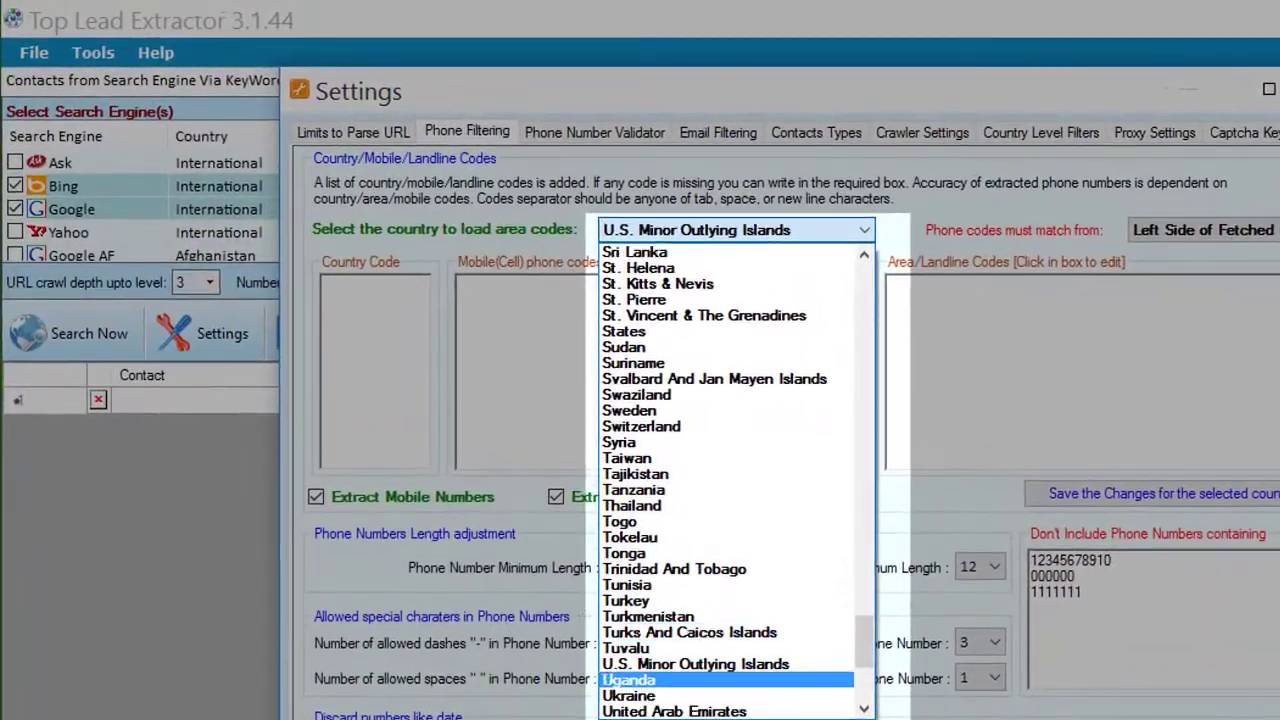
{"action": "scroll", "coordinate": [735, 480], "scroll_direction": "down", "scroll_amount": 2}
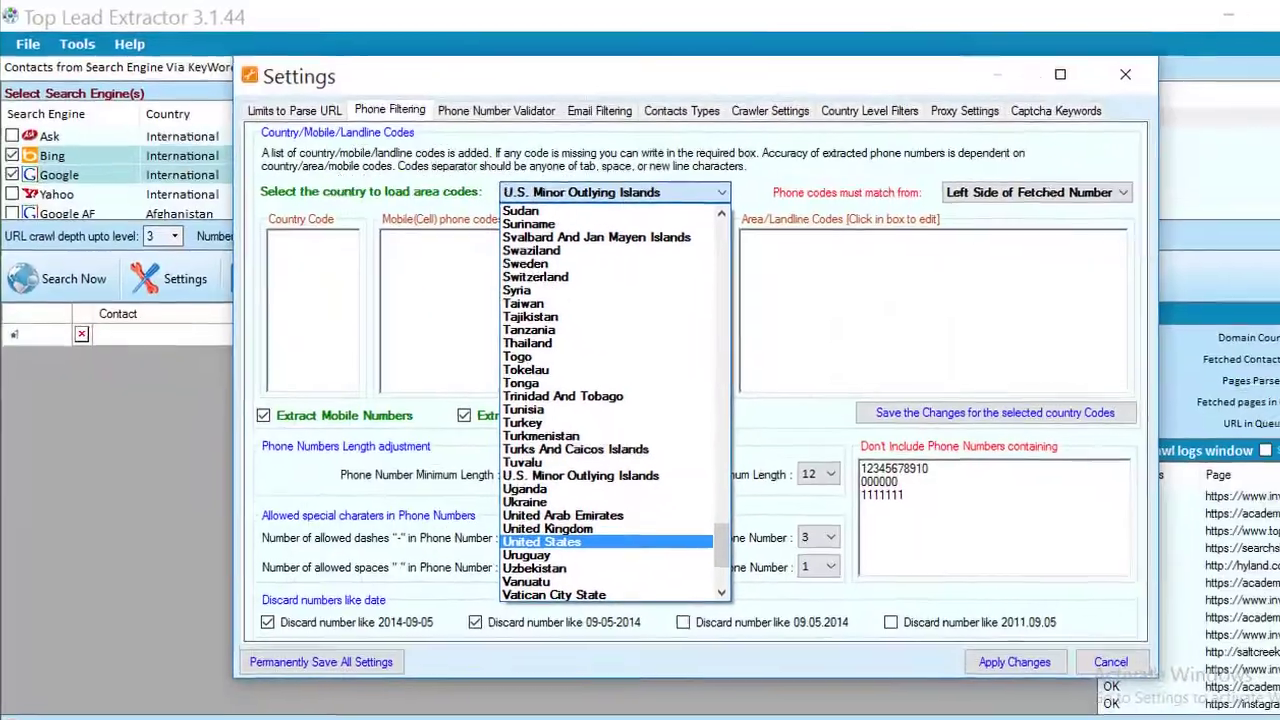
{"action": "key", "text": "Return"}
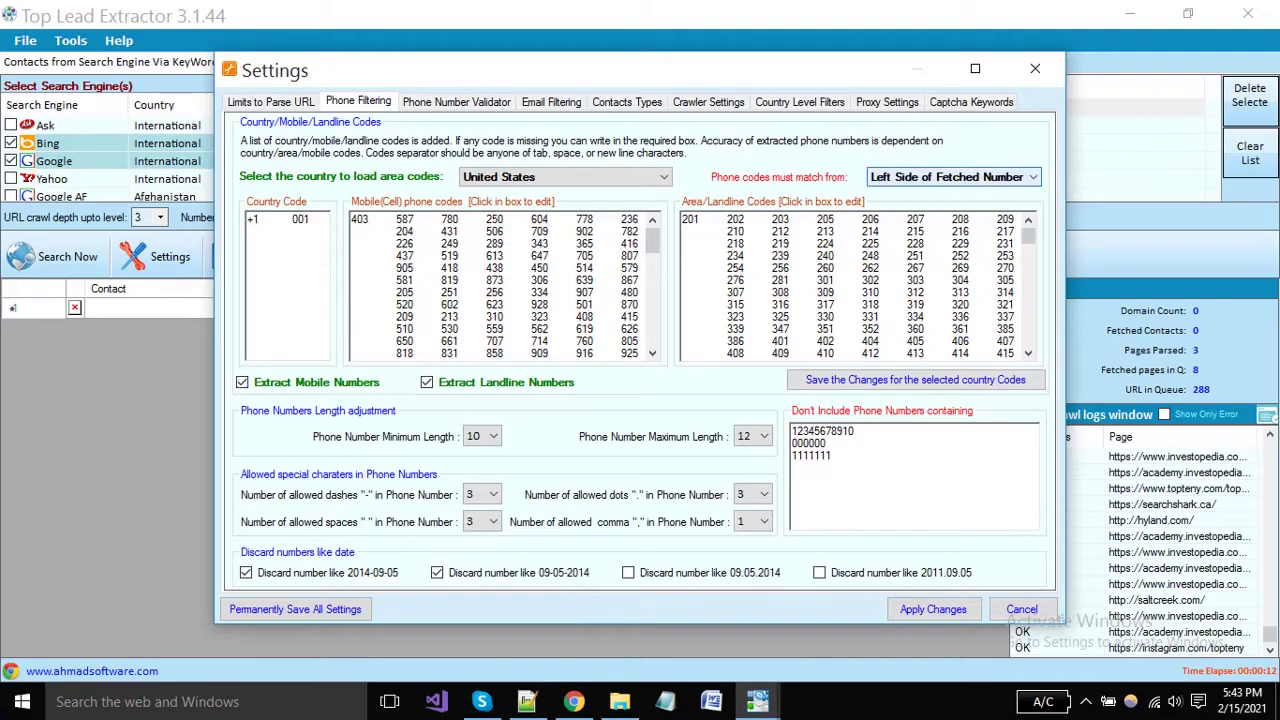
{"action": "key", "text": "alt+Down"}
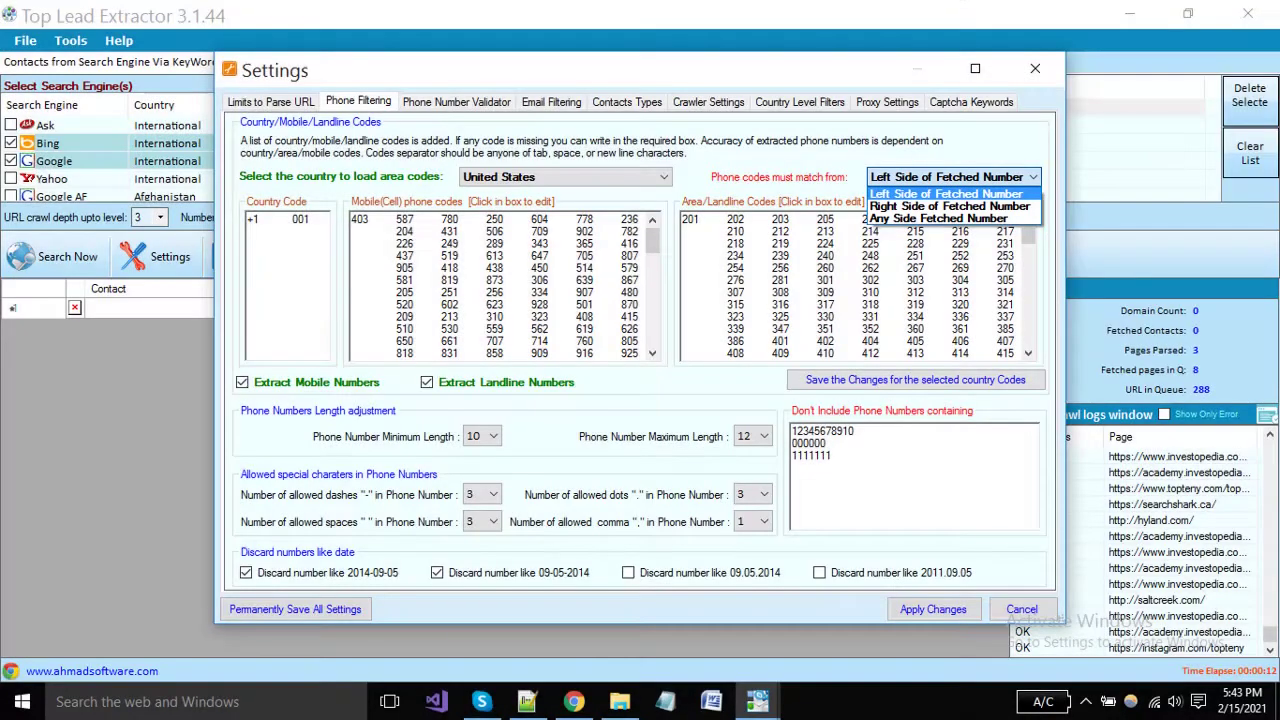
{"action": "key", "text": "Return"}
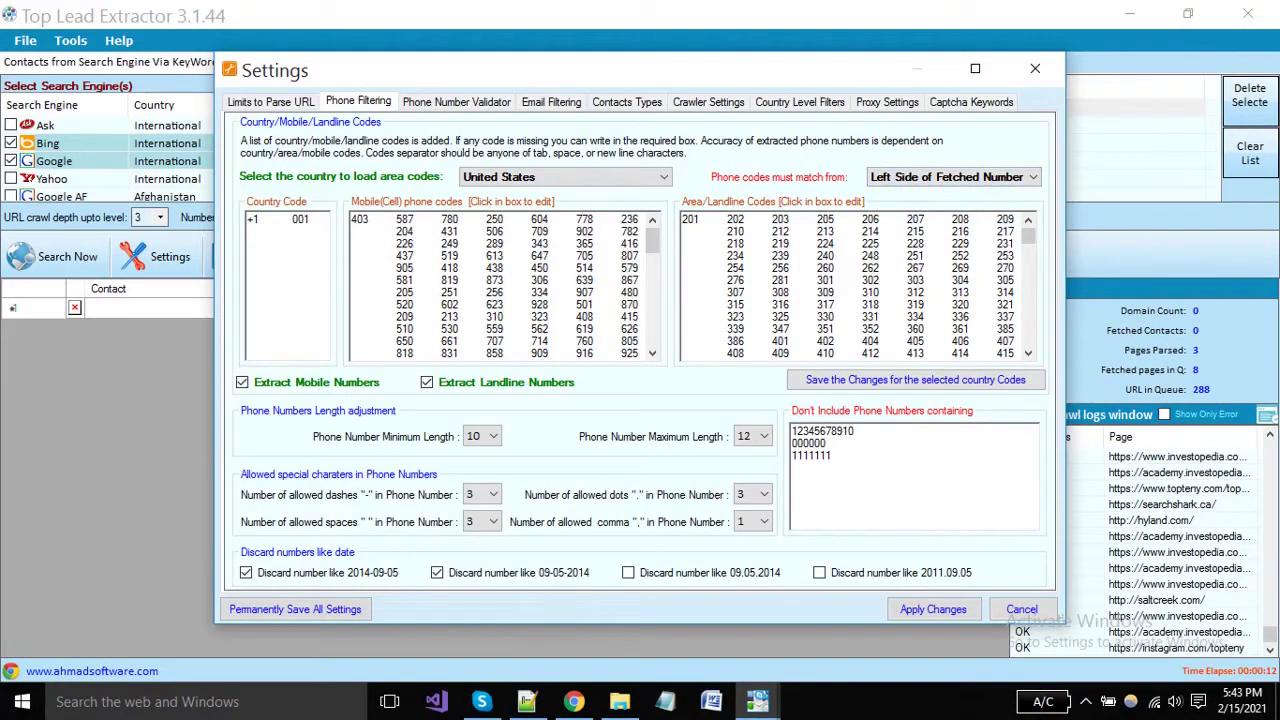
{"action": "left_click", "coordinate": [242, 382]}
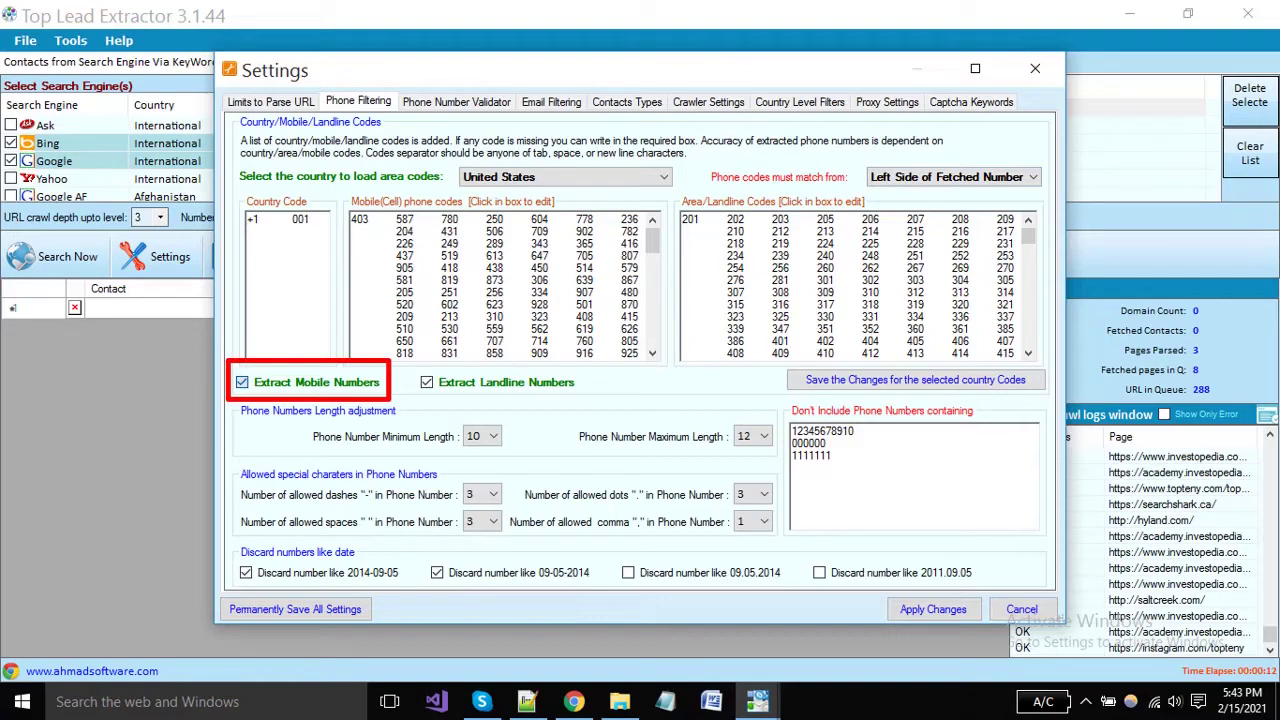
{"action": "left_click", "coordinate": [242, 382]}
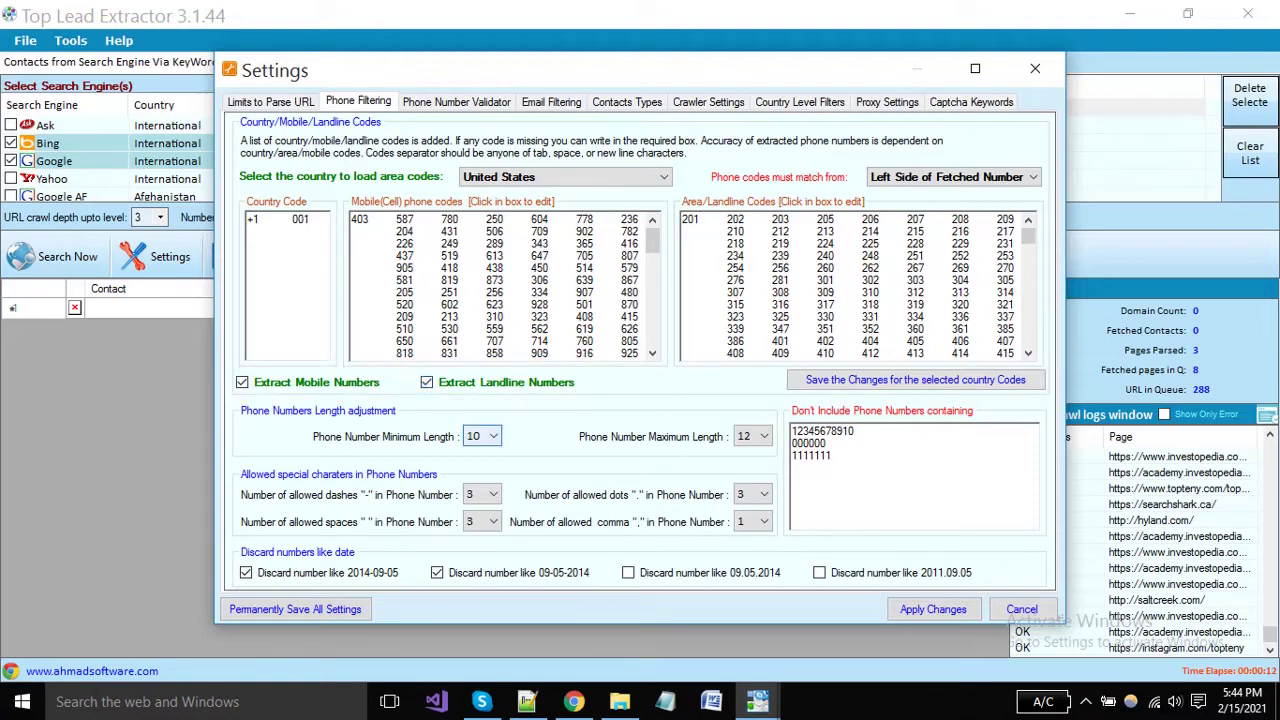
{"action": "key", "text": "alt+Down"}
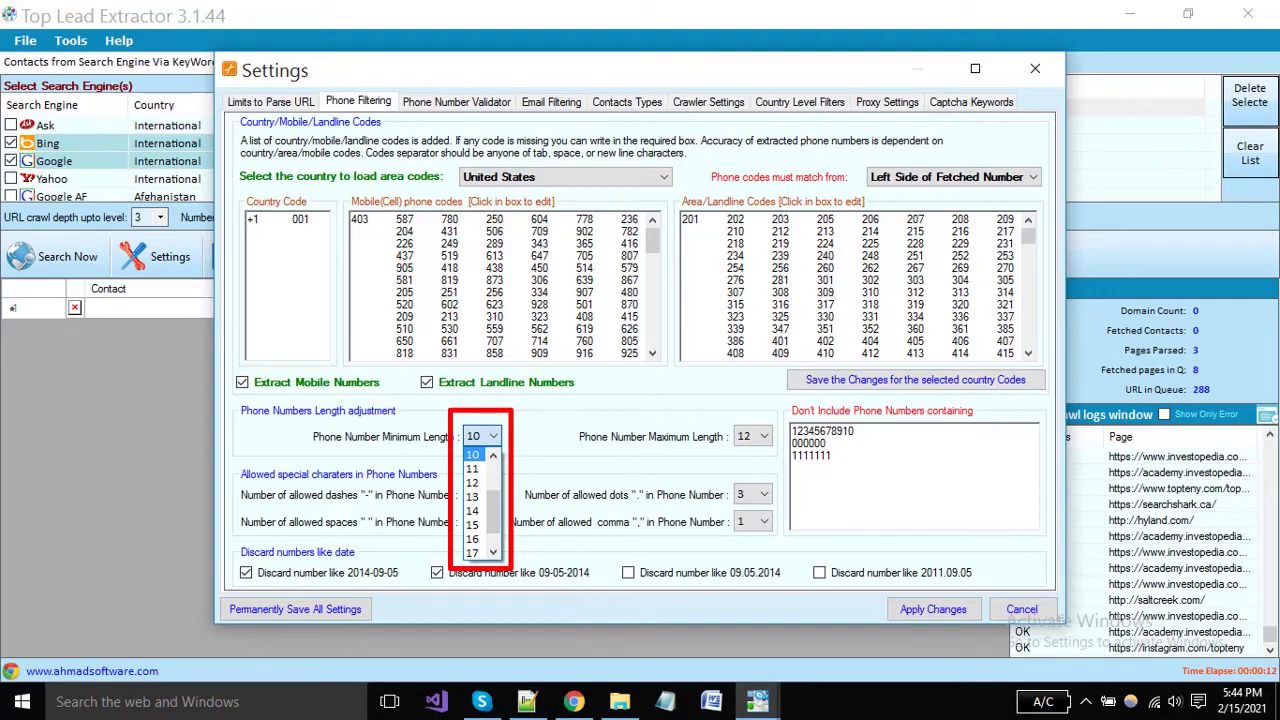
{"action": "key", "text": "Return"}
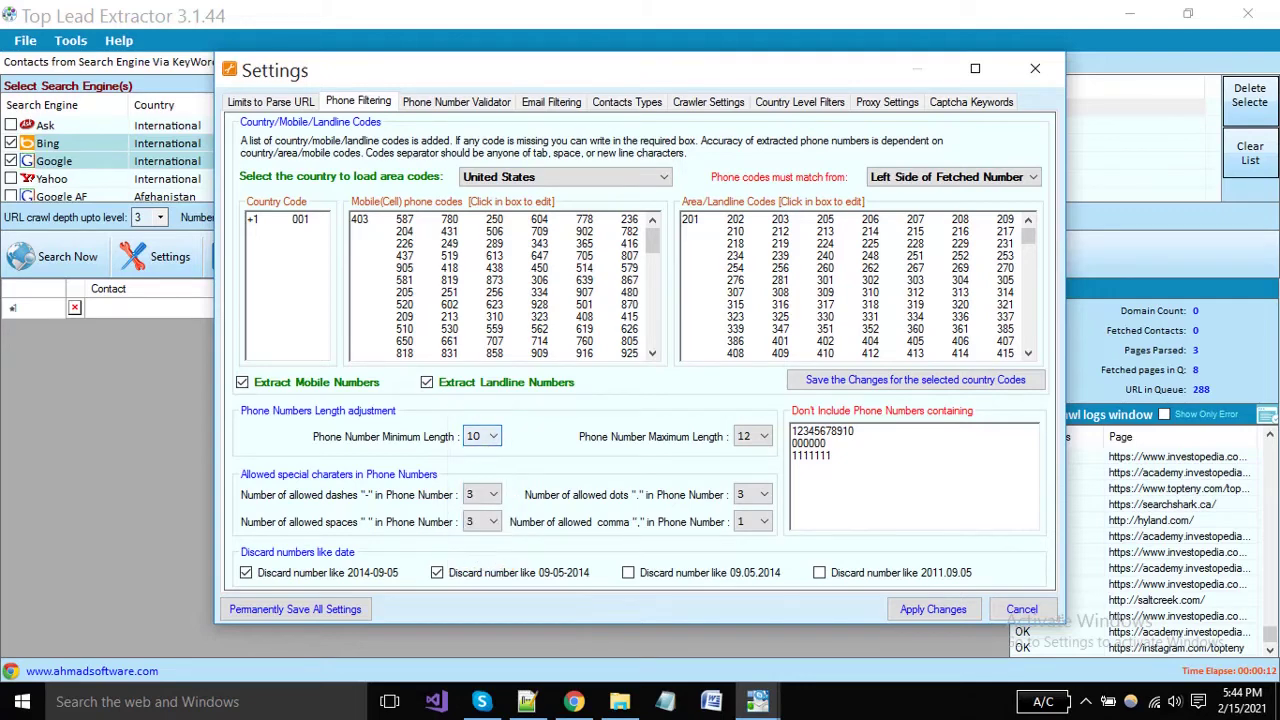
{"action": "key", "text": "Tab"}
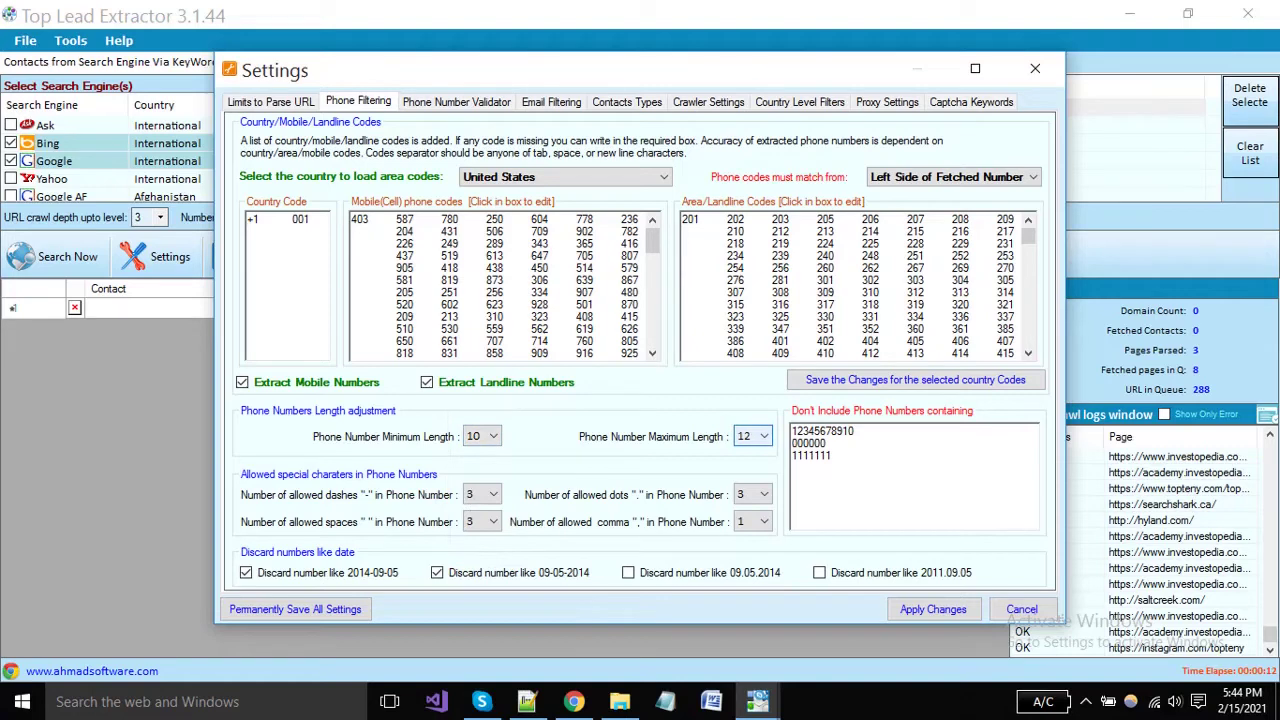
{"action": "key", "text": "alt+Down"}
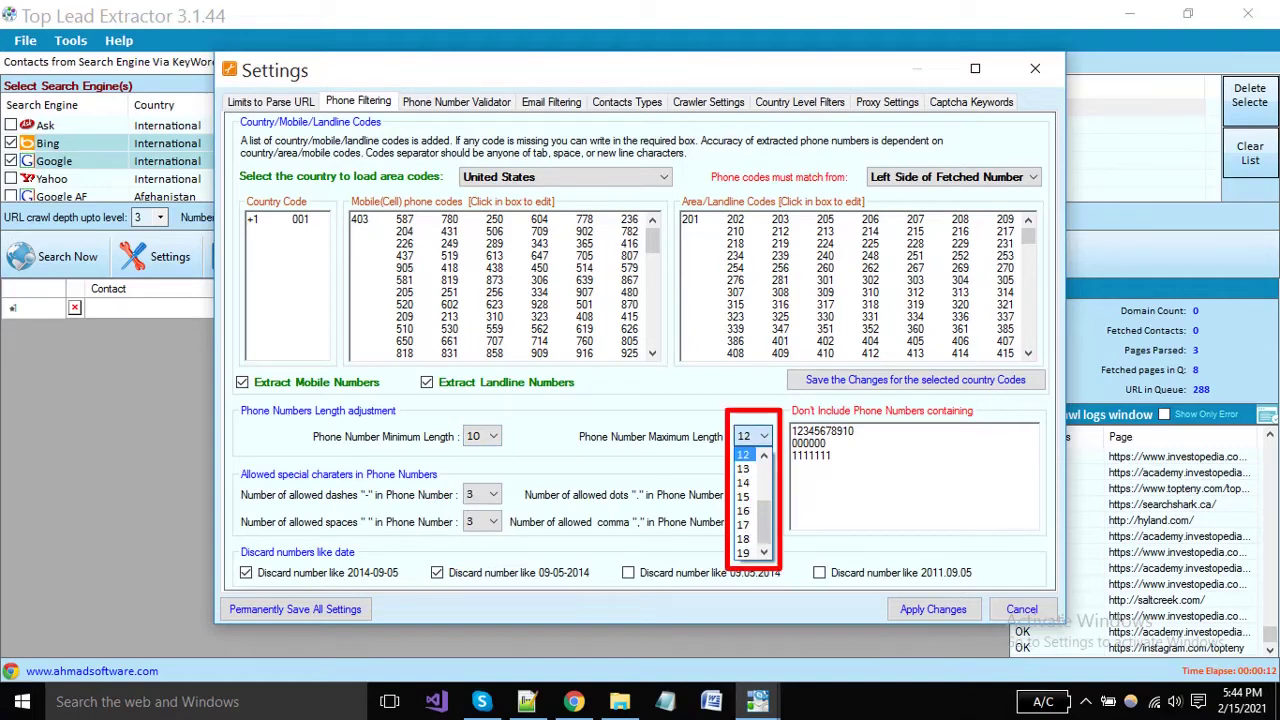
{"action": "key", "text": "Return"}
{"action": "key", "text": "Tab"}
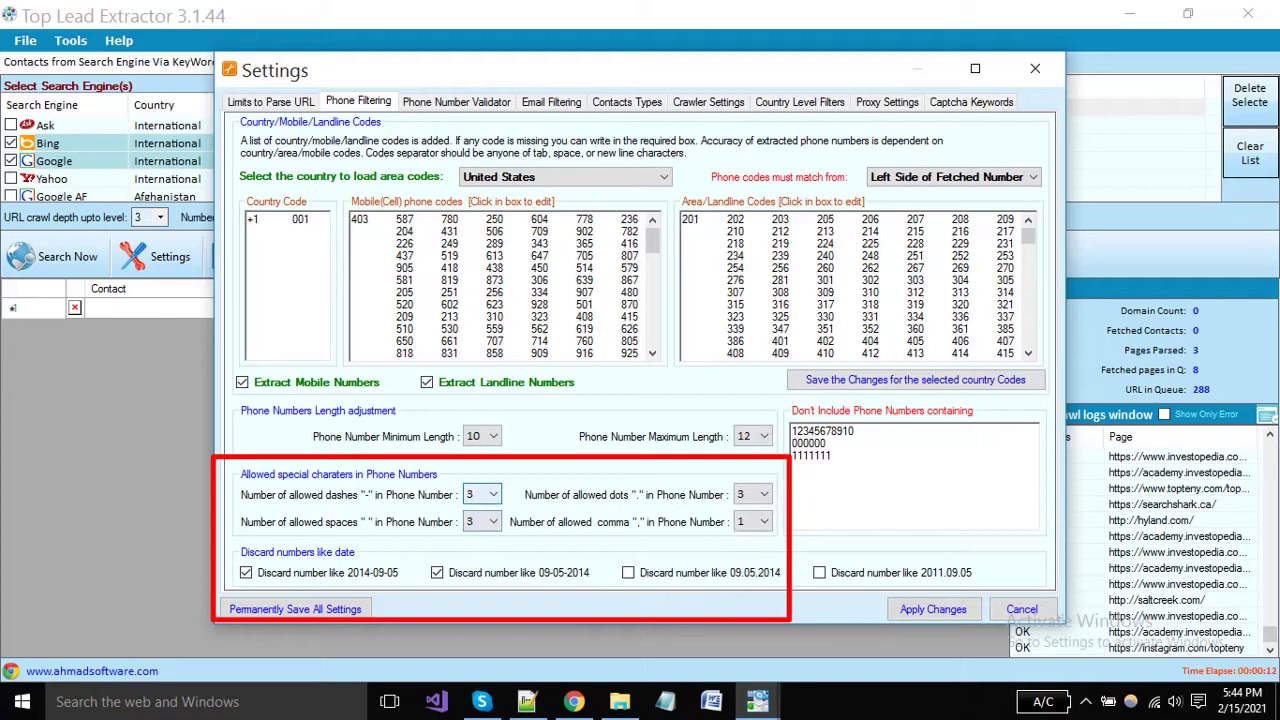
{"action": "key", "text": "alt+Down"}
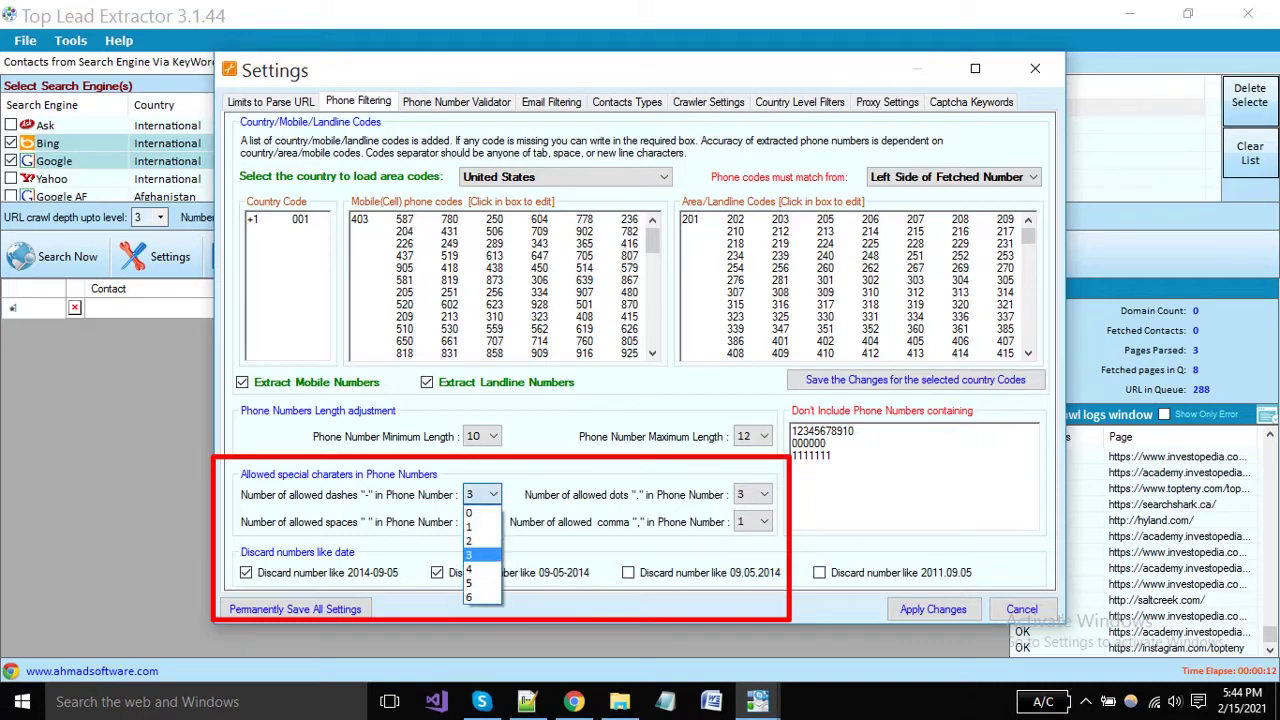
{"action": "key", "text": "Return"}
{"action": "key", "text": "Tab"}
{"action": "key", "text": "alt+Down"}
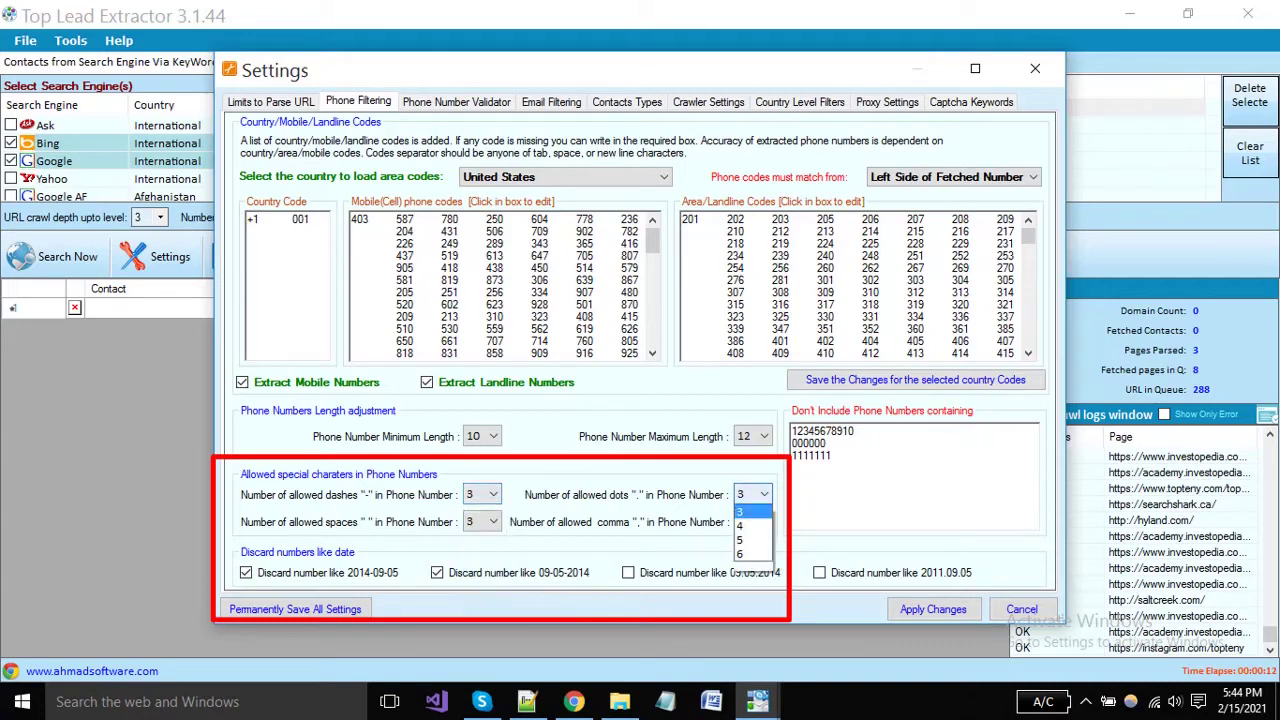
{"action": "key", "text": "Return"}
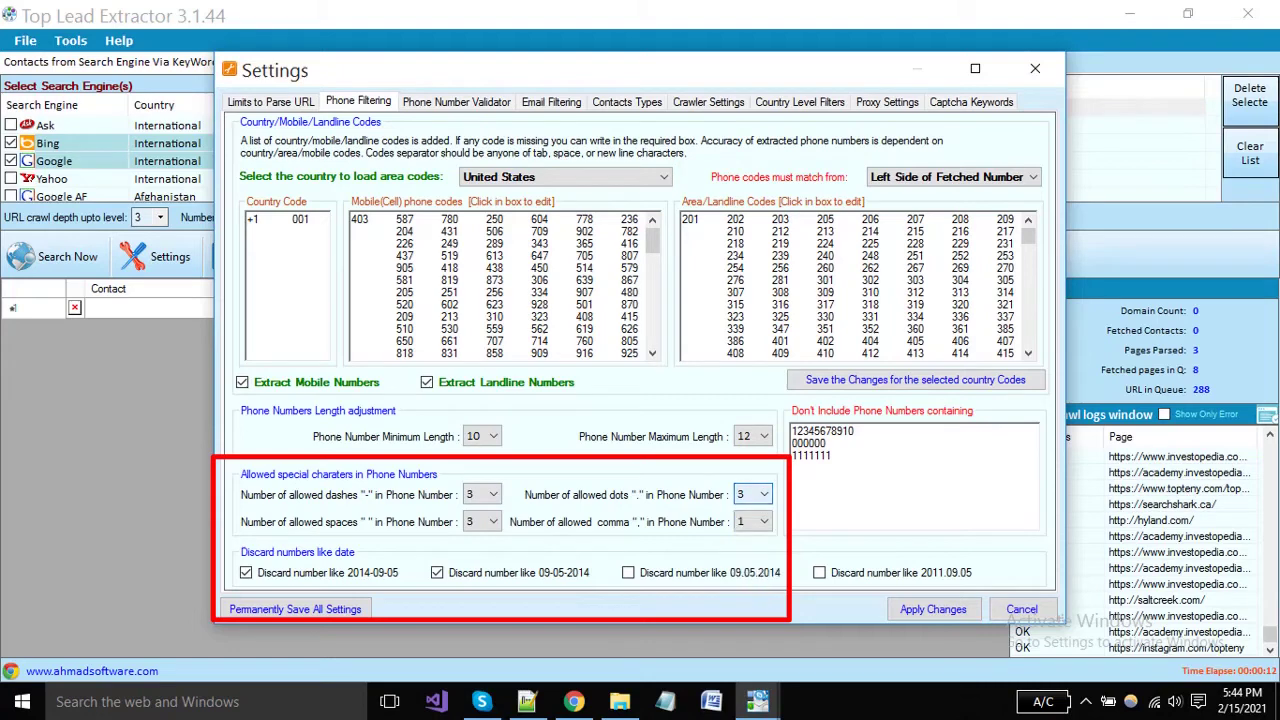
{"action": "key", "text": "Tab"}
{"action": "key", "text": "alt+Down"}
{"action": "key", "text": "Return"}
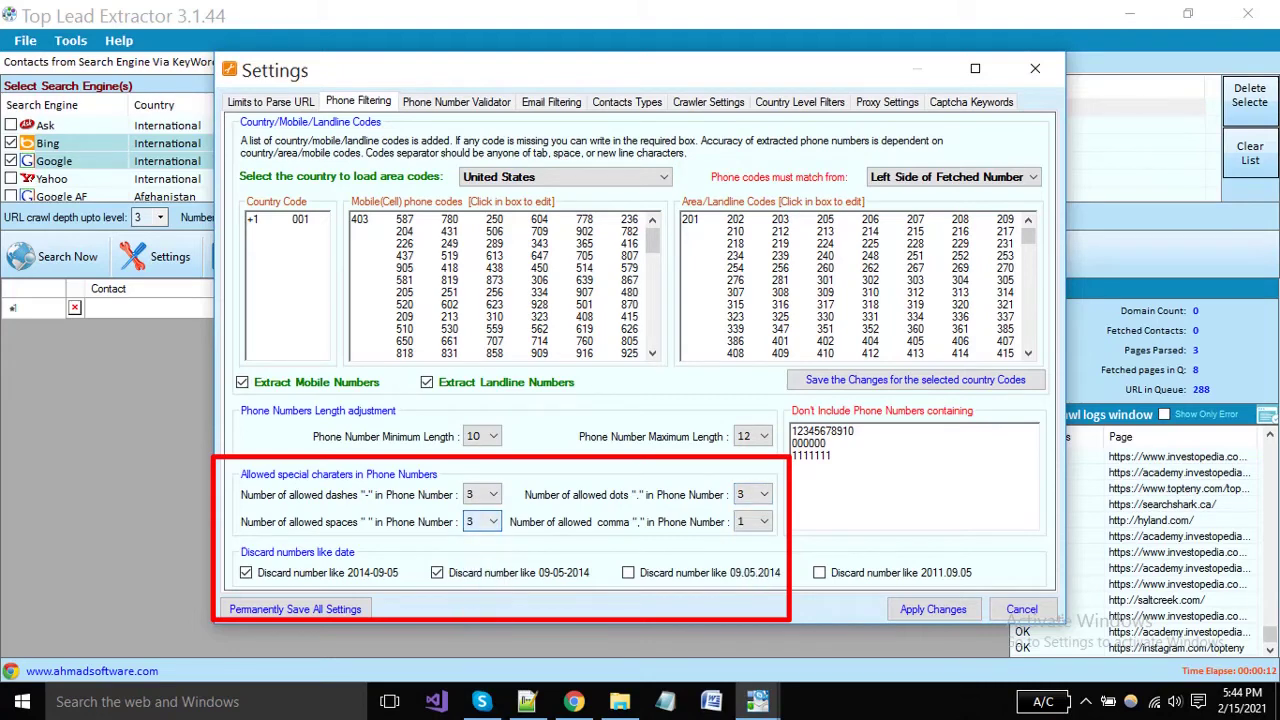
{"action": "key", "text": "Tab"}
{"action": "key", "text": "alt+Down"}
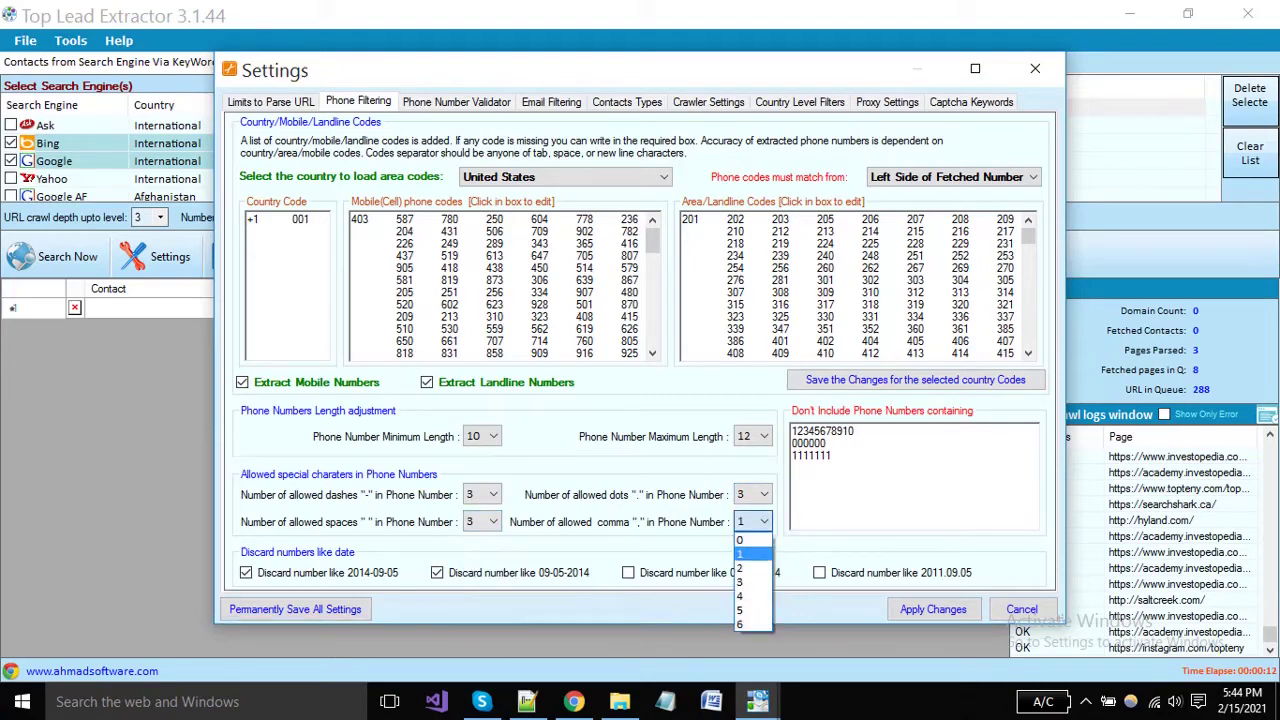
{"action": "key", "text": "Return"}
{"action": "key", "text": "Tab"}
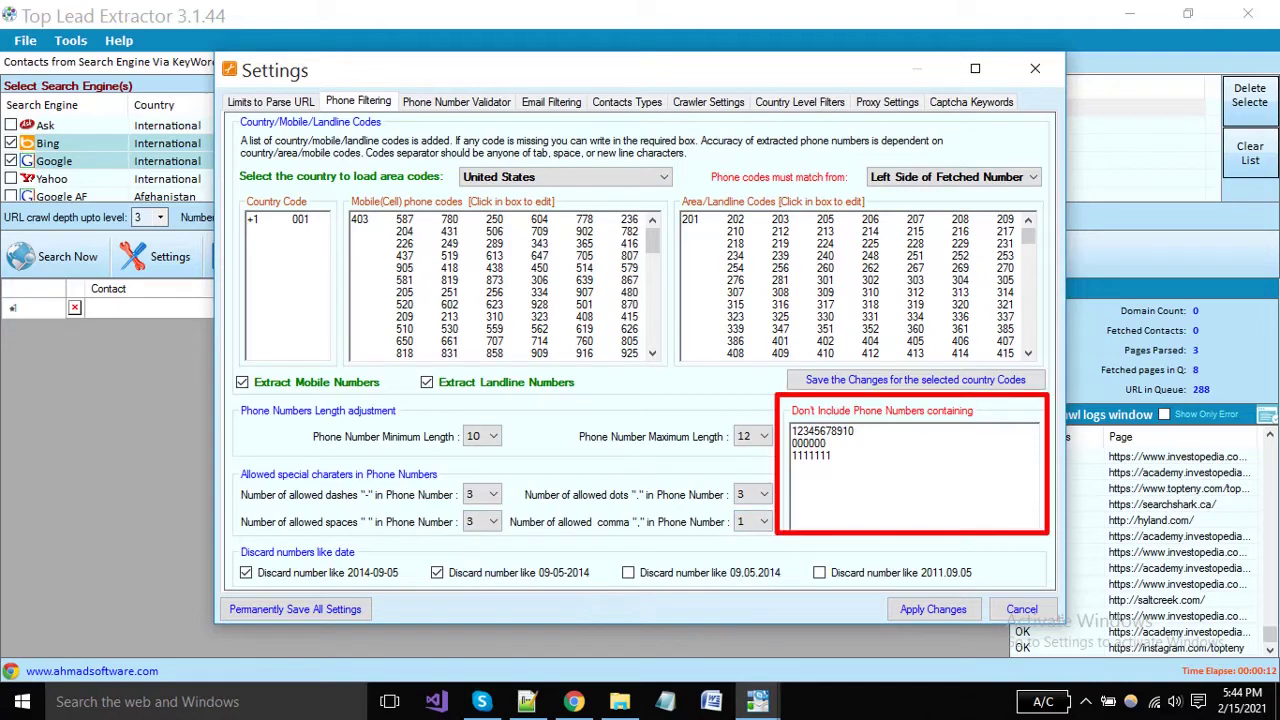
{"action": "key", "text": "shift+Up"}
{"action": "key", "text": "shift+Up"}
{"action": "key", "text": "shift+Up"}
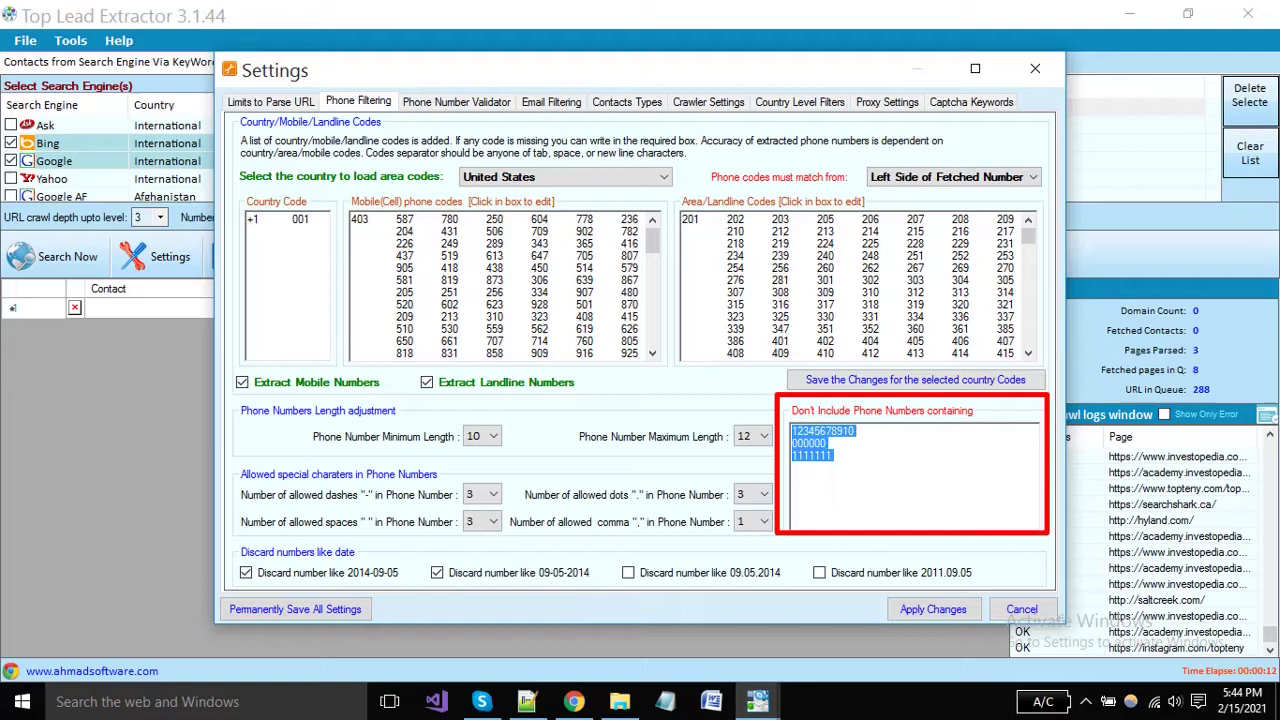
{"action": "key", "text": "Left"}
{"action": "key", "text": "shift+End"}
{"action": "key", "text": "Down"}
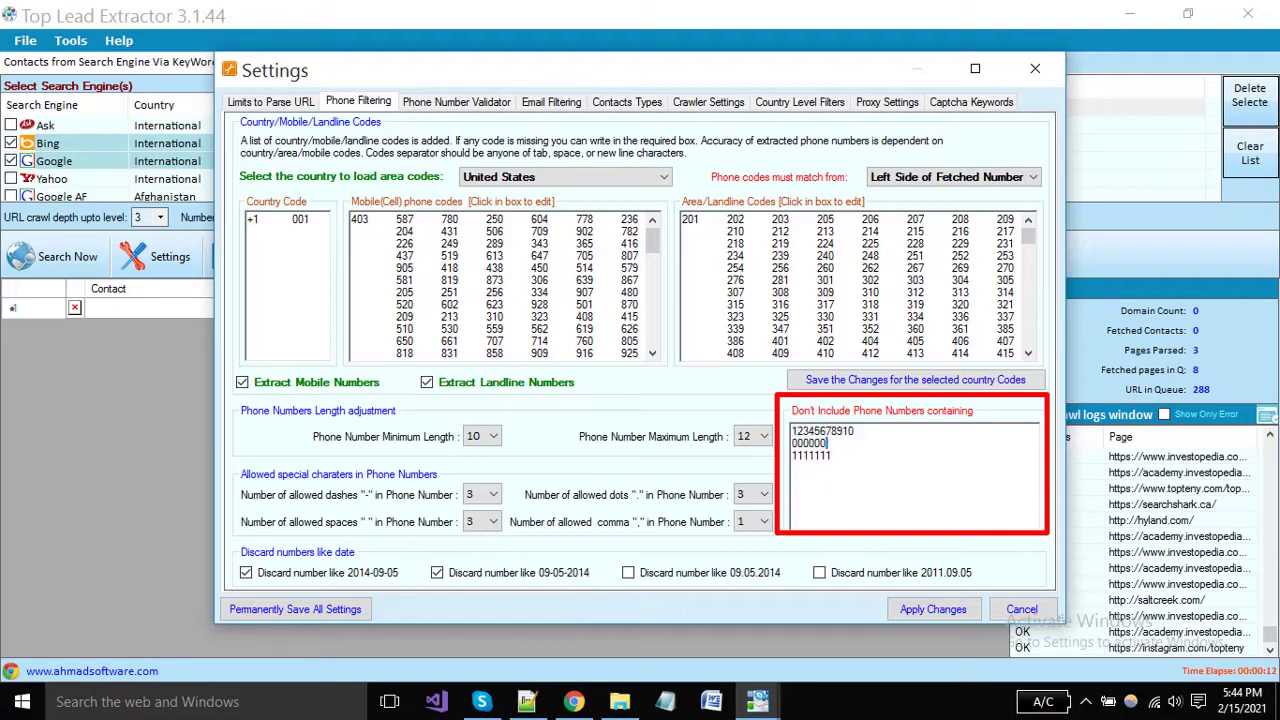
{"action": "key", "text": "shift+Home"}
{"action": "key", "text": "Down"}
{"action": "key", "text": "shift+End"}
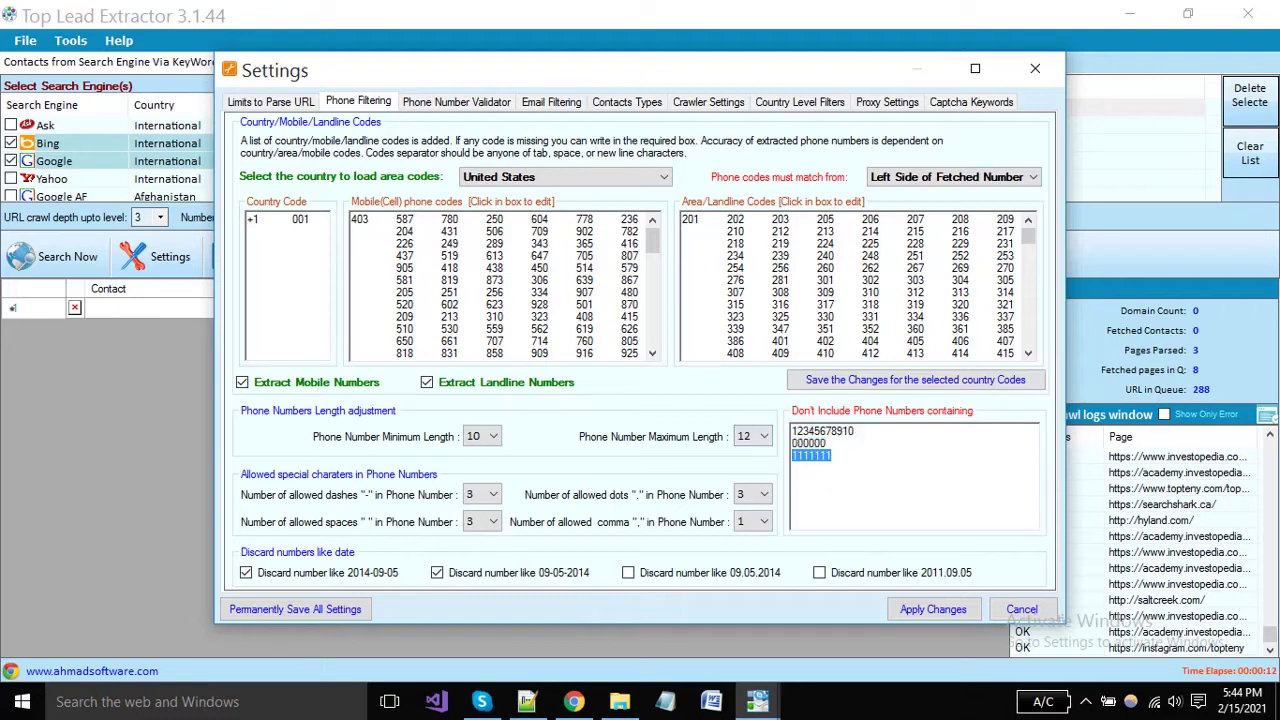
{"action": "key", "text": "Down"}
{"action": "key", "text": "ctrl+a"}
{"action": "key", "text": "Up"}
Look over the Phone Number Validator regex lines, then move on to the Email Filtering settings.
{"action": "left_click", "coordinate": [456, 102]}
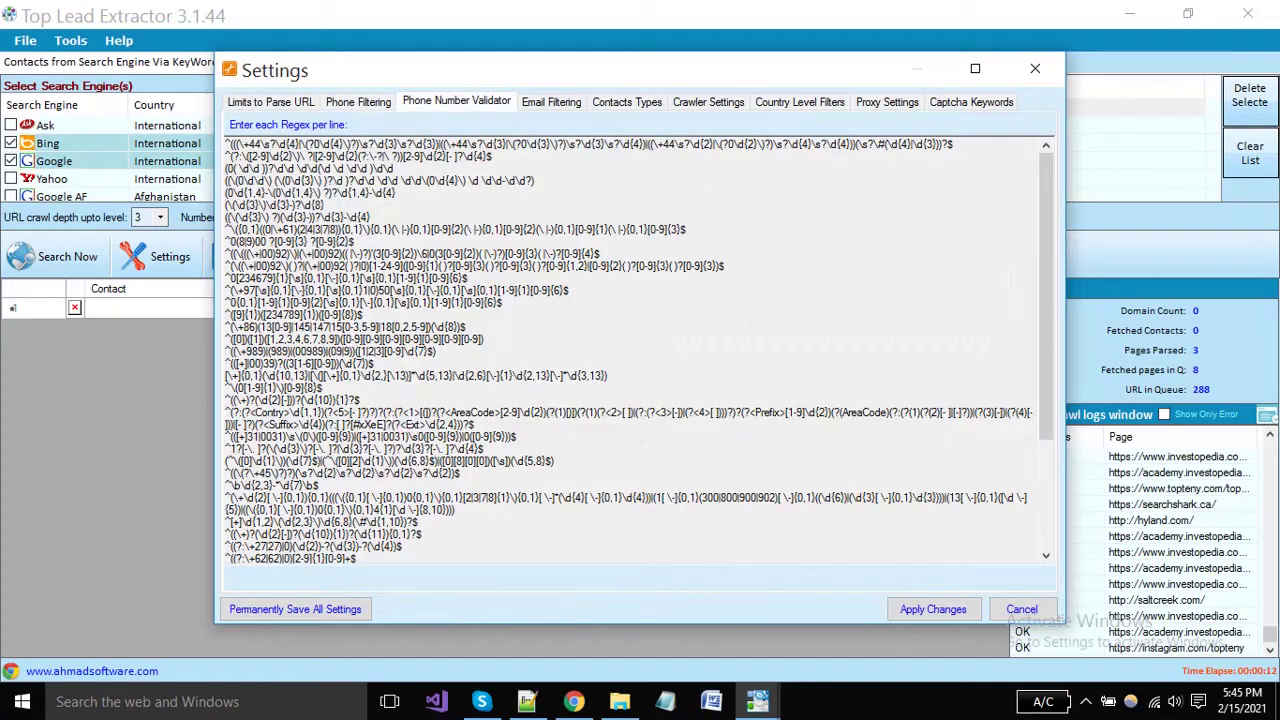
{"action": "scroll", "coordinate": [628, 350], "scroll_direction": "down", "scroll_amount": 2}
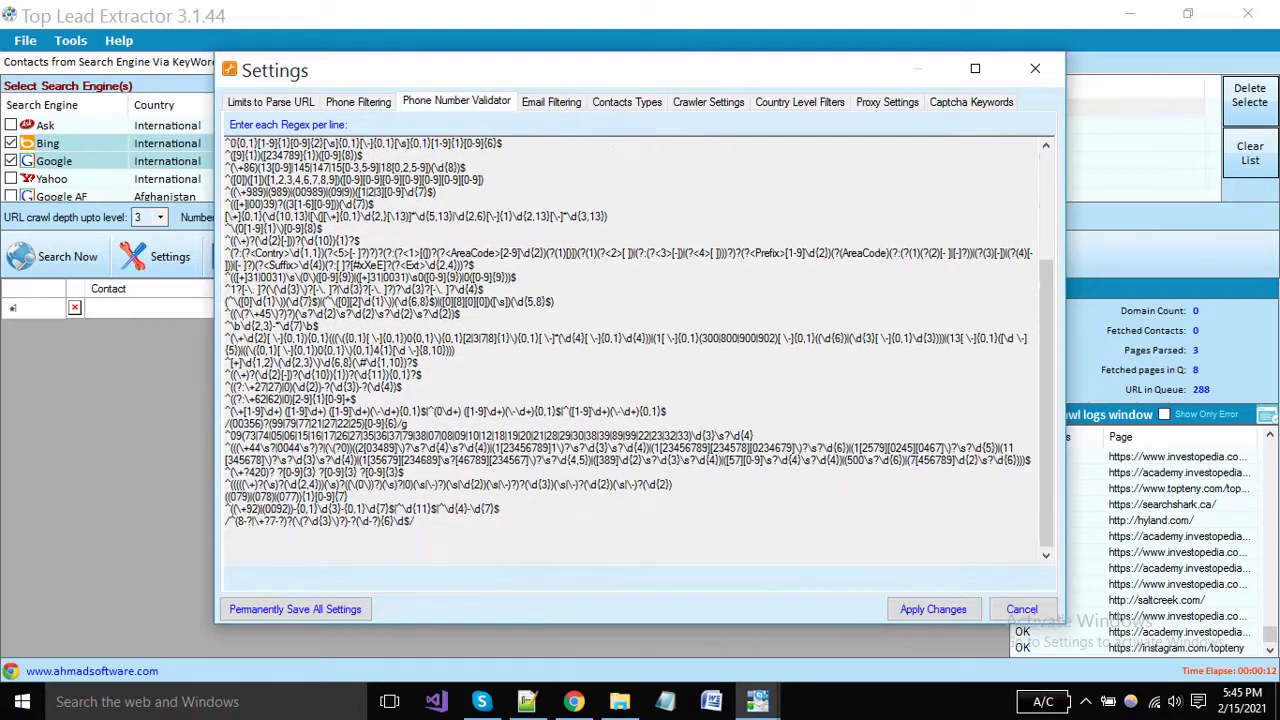
{"action": "scroll", "coordinate": [628, 350], "scroll_direction": "up", "scroll_amount": 2}
{"action": "left_click_drag", "start_coordinate": [296, 217], "coordinate": [403, 547]}
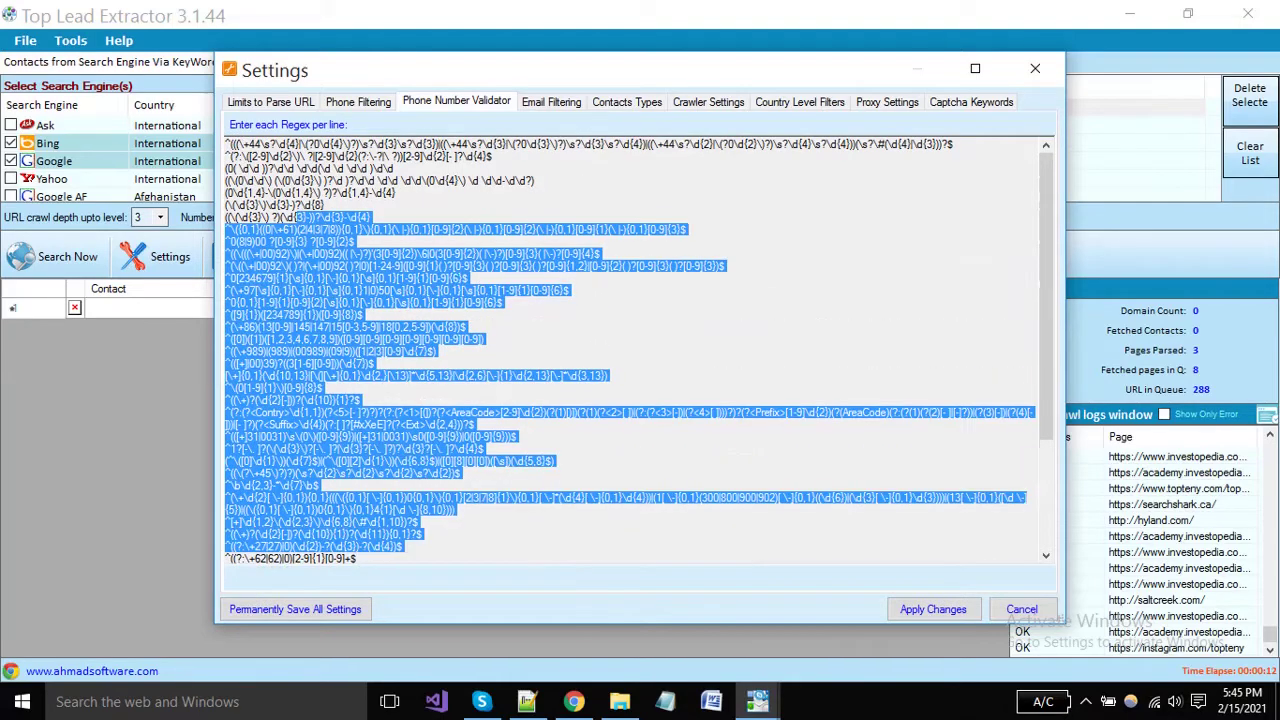
{"action": "left_click", "coordinate": [612, 412]}
{"action": "scroll", "coordinate": [628, 350], "scroll_direction": "down", "scroll_amount": 1}
{"action": "scroll", "coordinate": [628, 350], "scroll_direction": "up", "scroll_amount": 1}
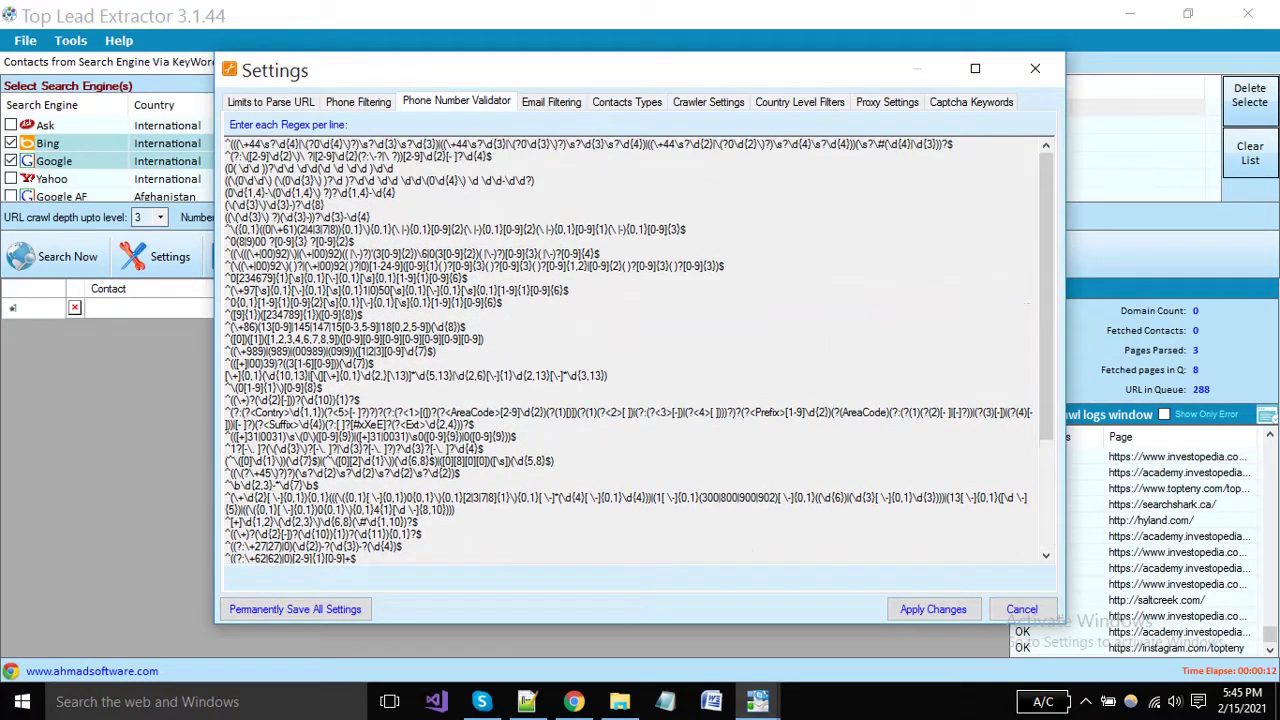
{"action": "left_click", "coordinate": [551, 101]}
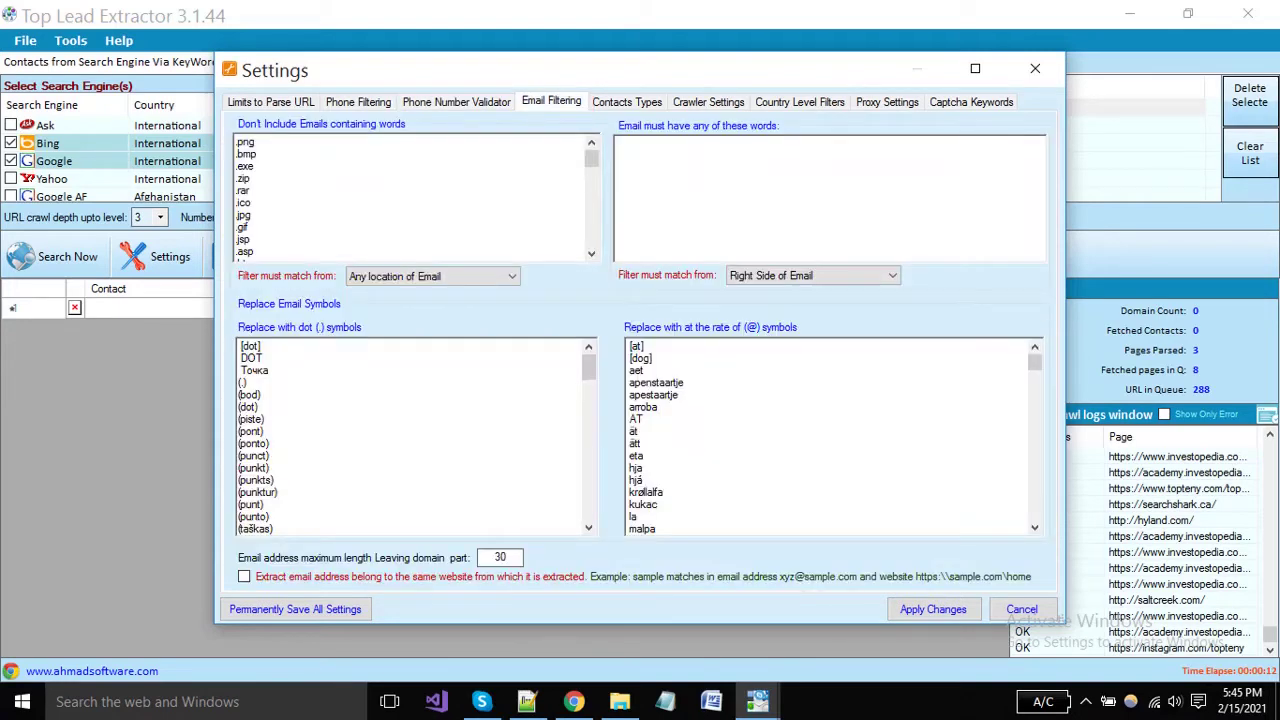
{"action": "scroll", "coordinate": [410, 195], "scroll_direction": "down", "scroll_amount": 10}
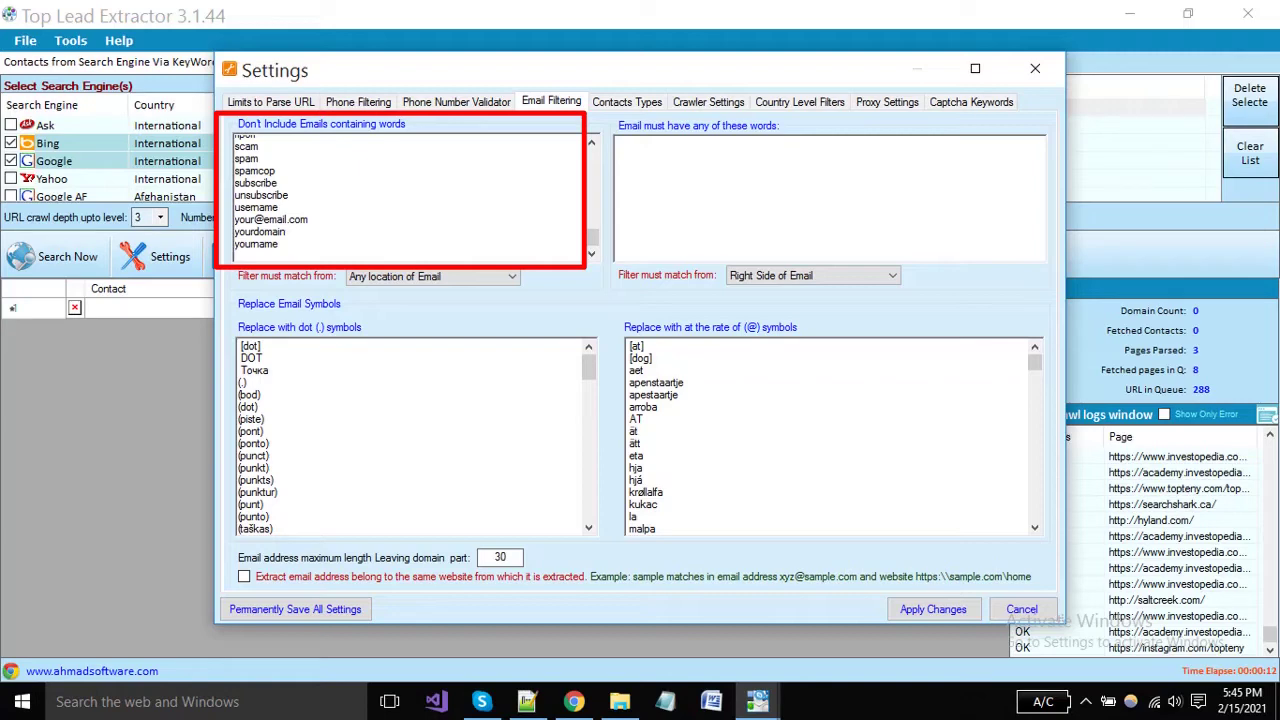
{"action": "type", "text": "hotmail"}
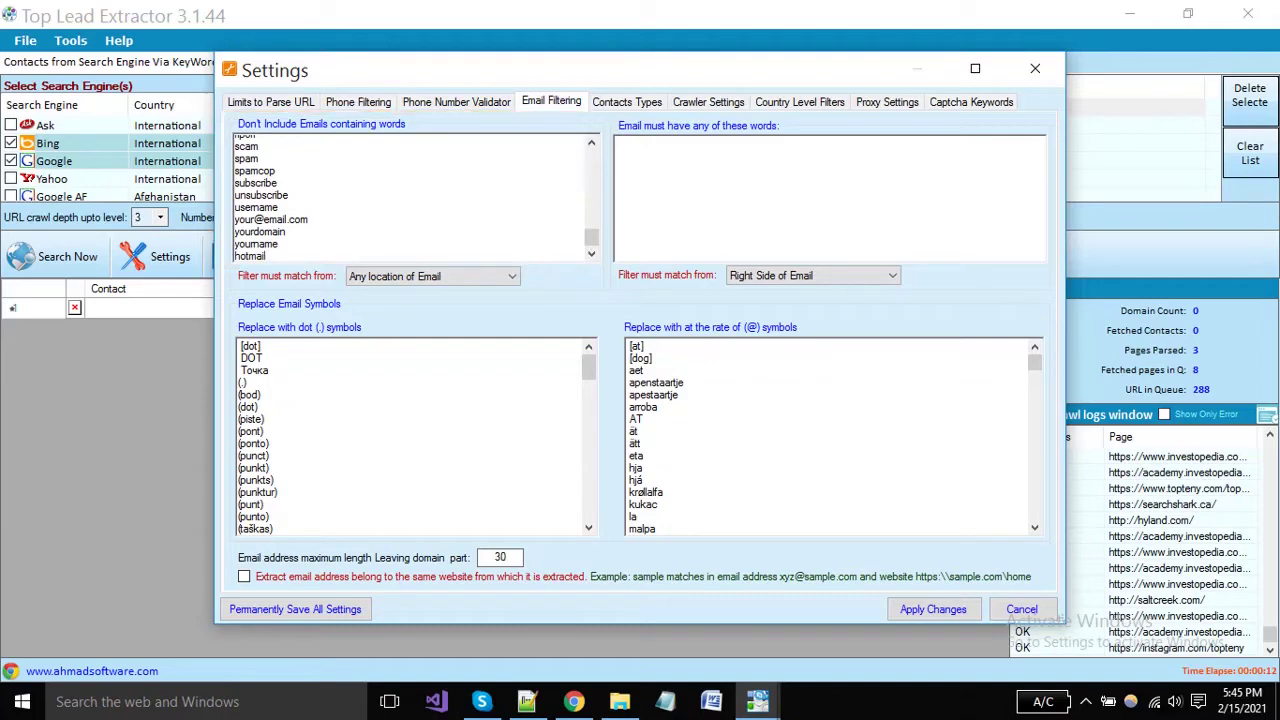
{"action": "left_click", "coordinate": [432, 276]}
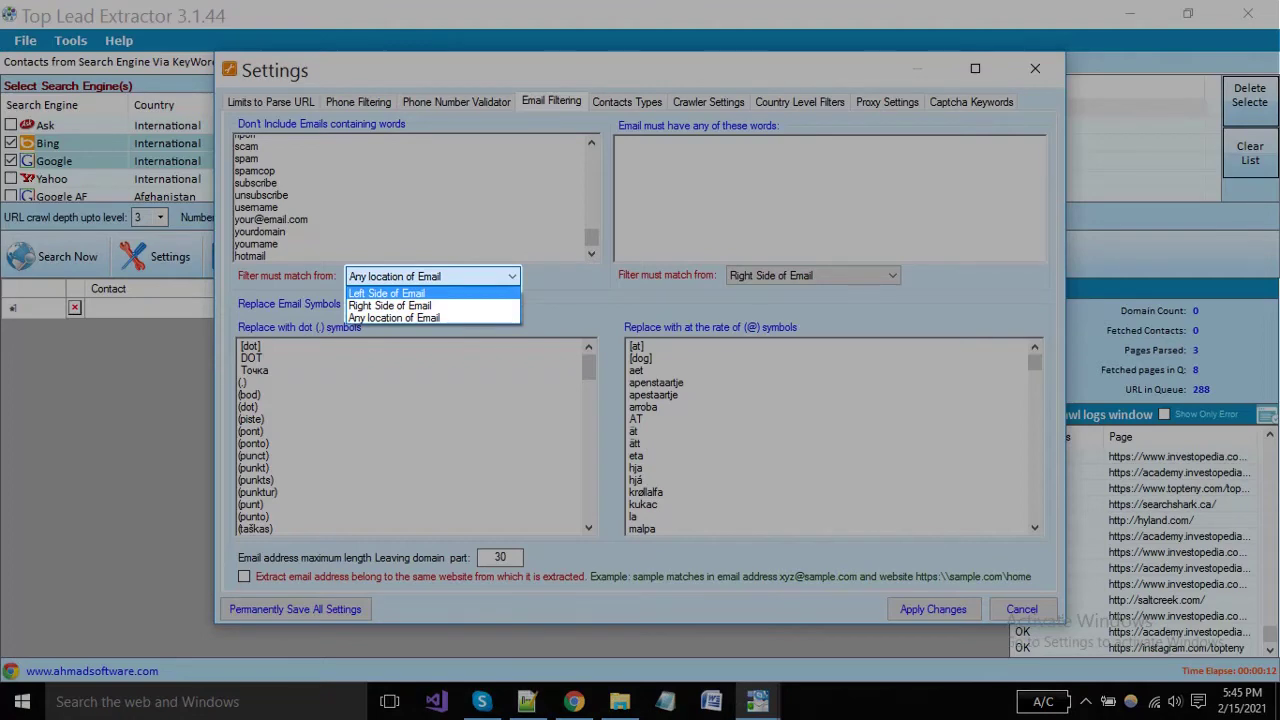
{"action": "key", "text": "Escape"}
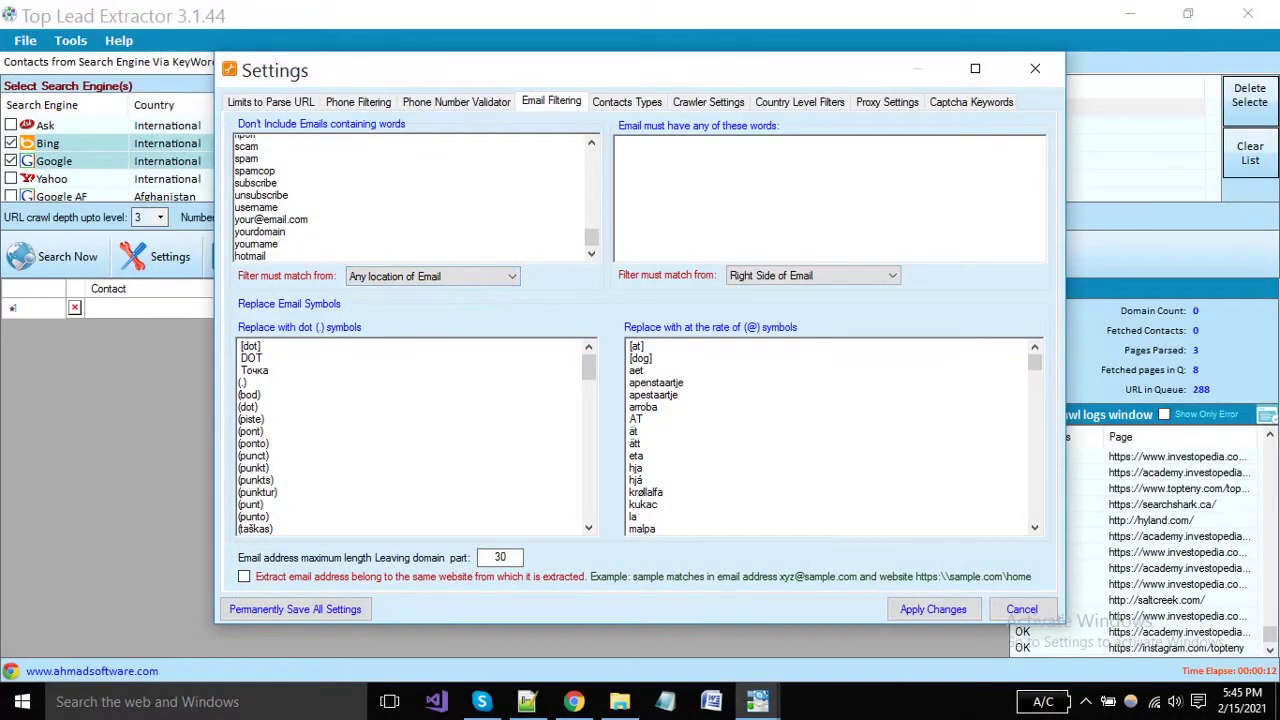
{"action": "type", "text": "g"}
{"action": "type", "text": "mail"}
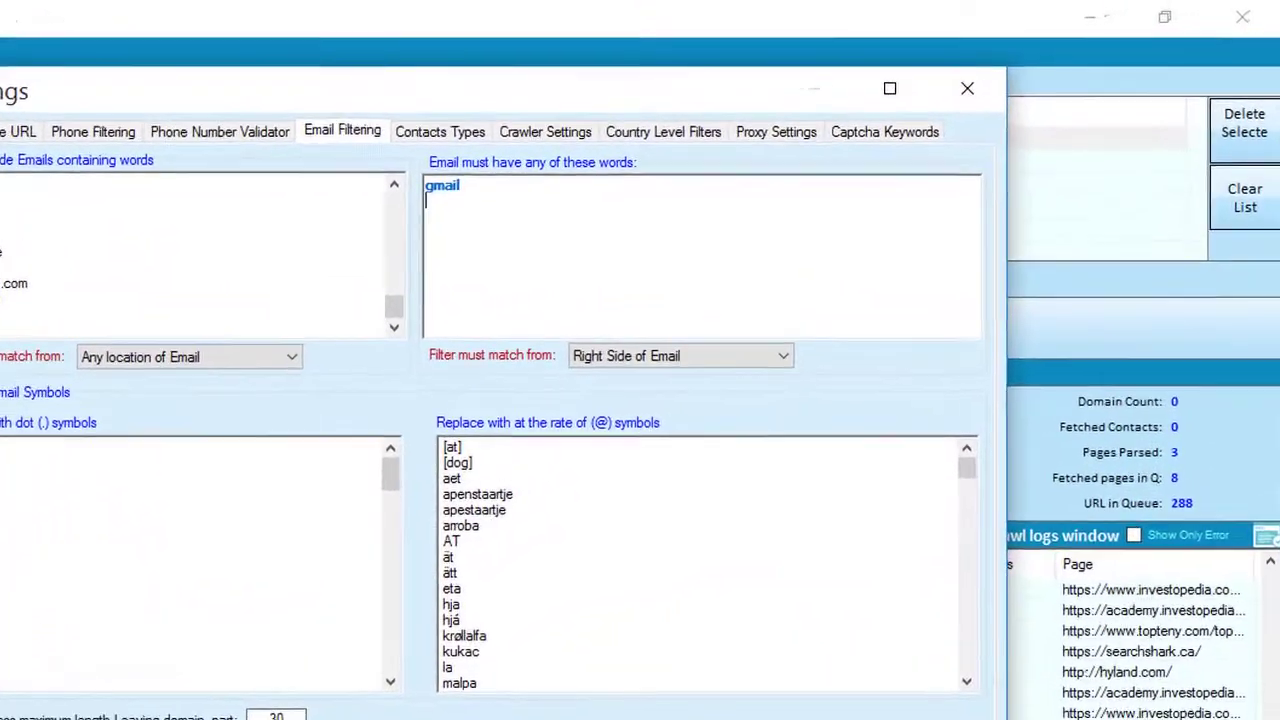
{"action": "key", "text": "Return"}
{"action": "type", "text": "yahoo"}
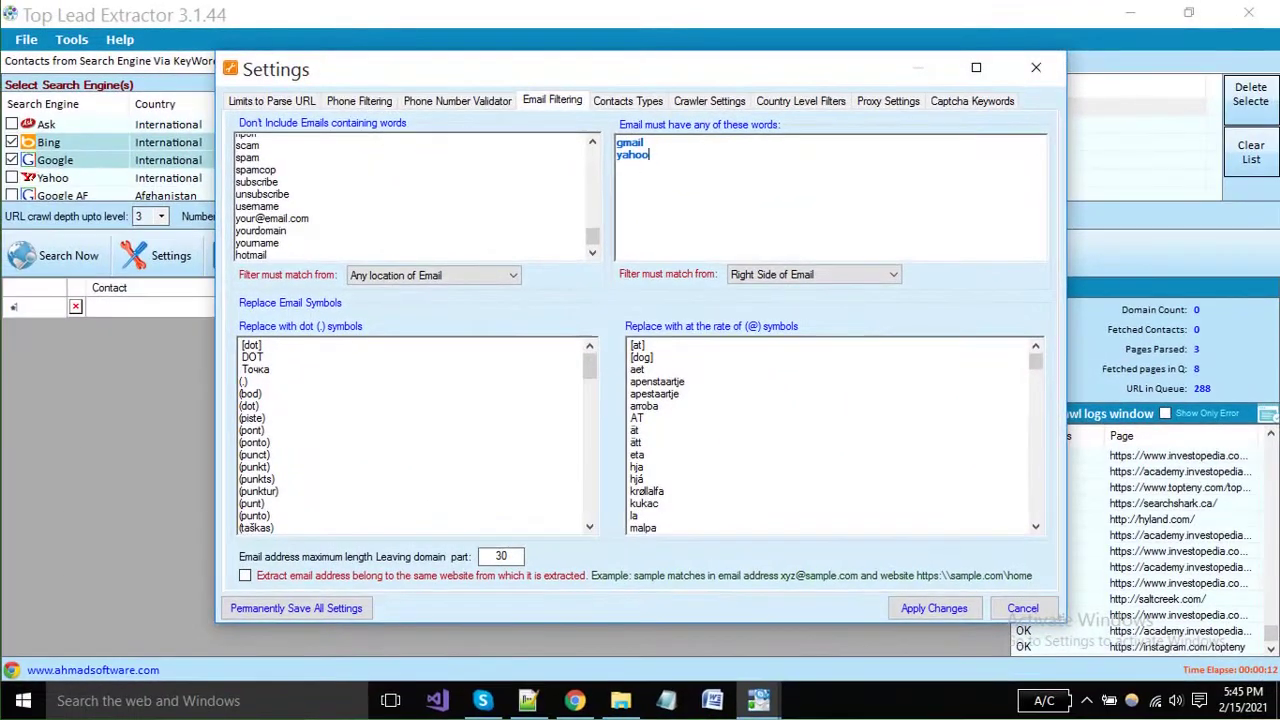
{"action": "key", "text": "ctrl+a"}
{"action": "key", "text": "BackSpace"}
{"action": "left_click", "coordinate": [814, 274]}
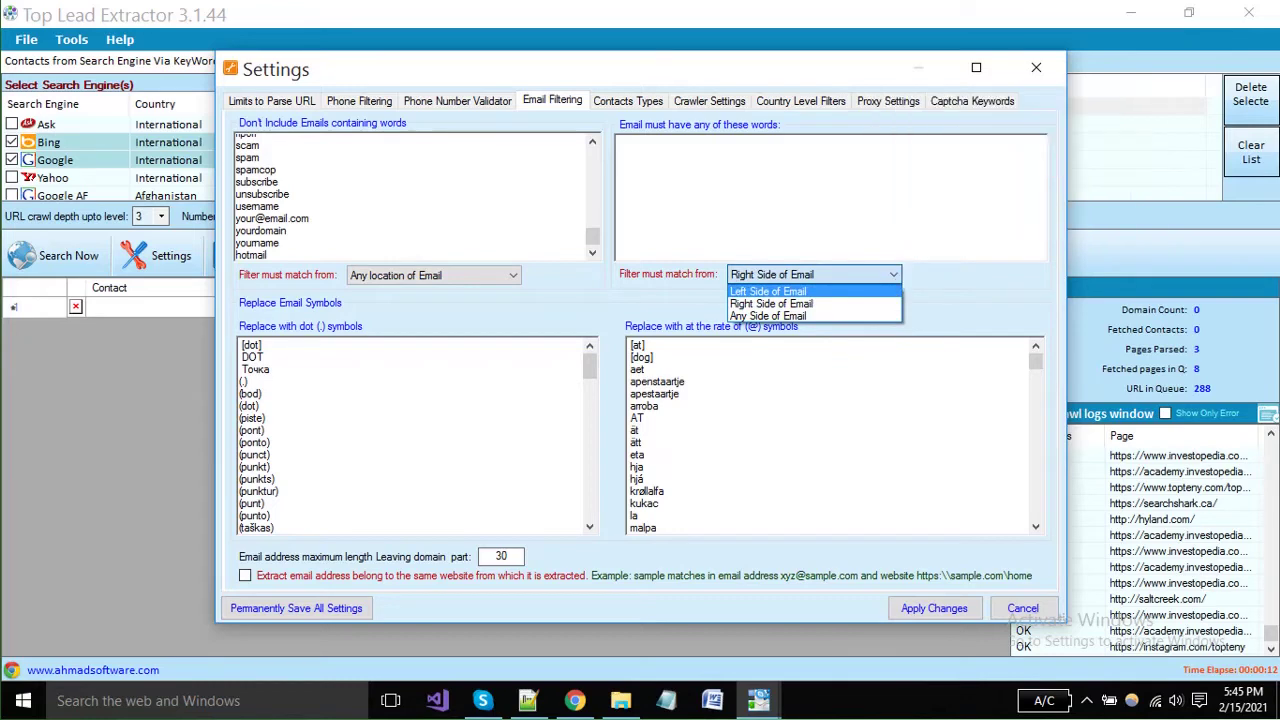
{"action": "key", "text": "Escape"}
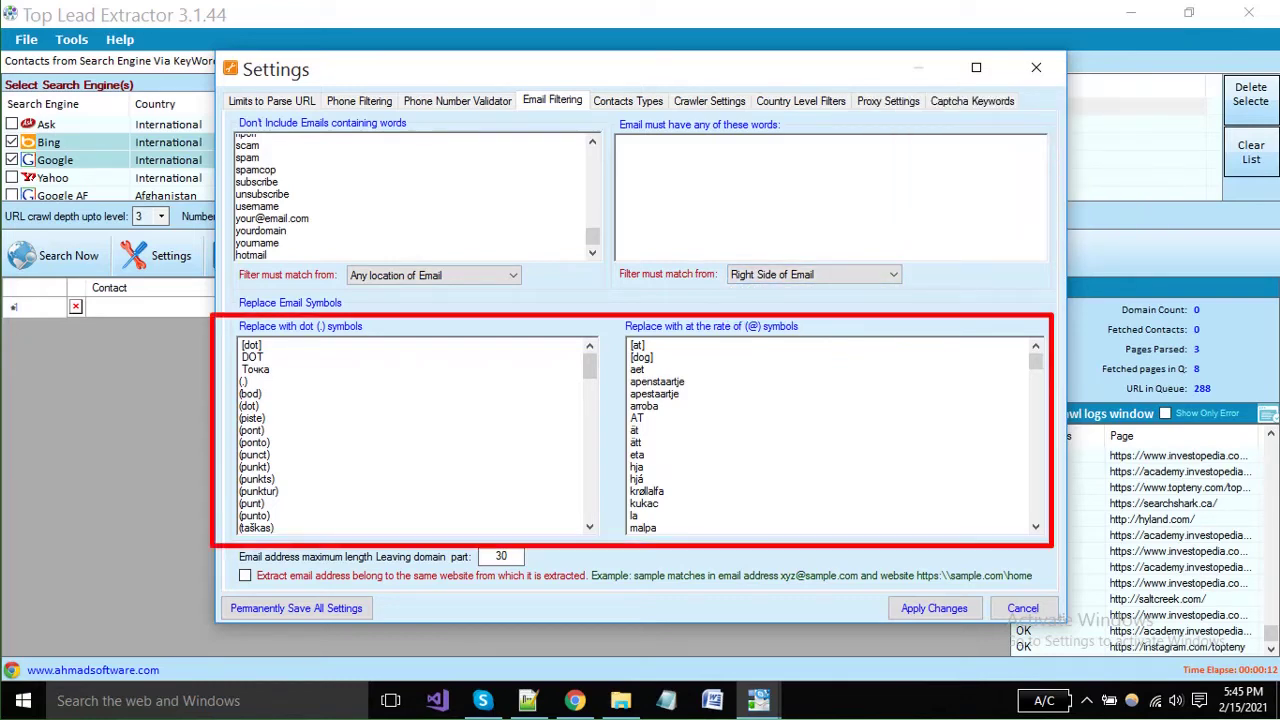
{"action": "scroll", "coordinate": [417, 436], "scroll_direction": "down", "scroll_amount": 10}
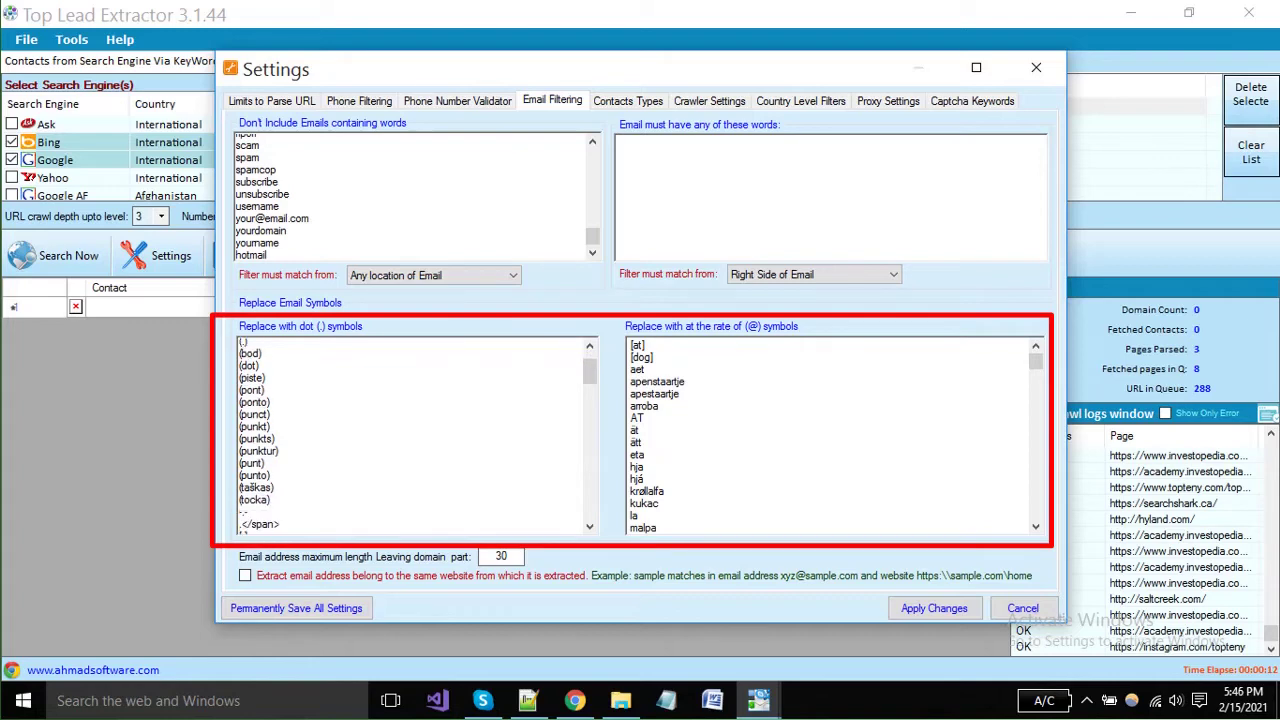
{"action": "scroll", "coordinate": [417, 436], "scroll_direction": "down", "scroll_amount": 1}
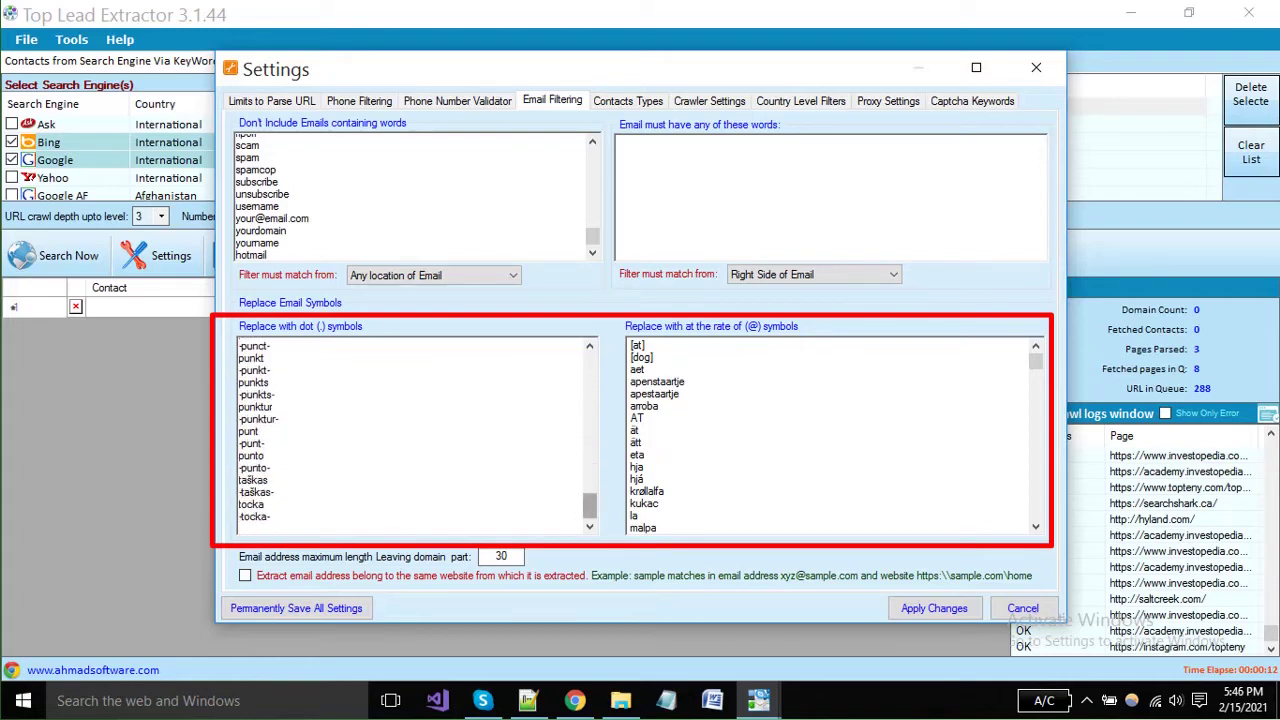
{"action": "scroll", "coordinate": [417, 436], "scroll_direction": "up", "scroll_amount": 10}
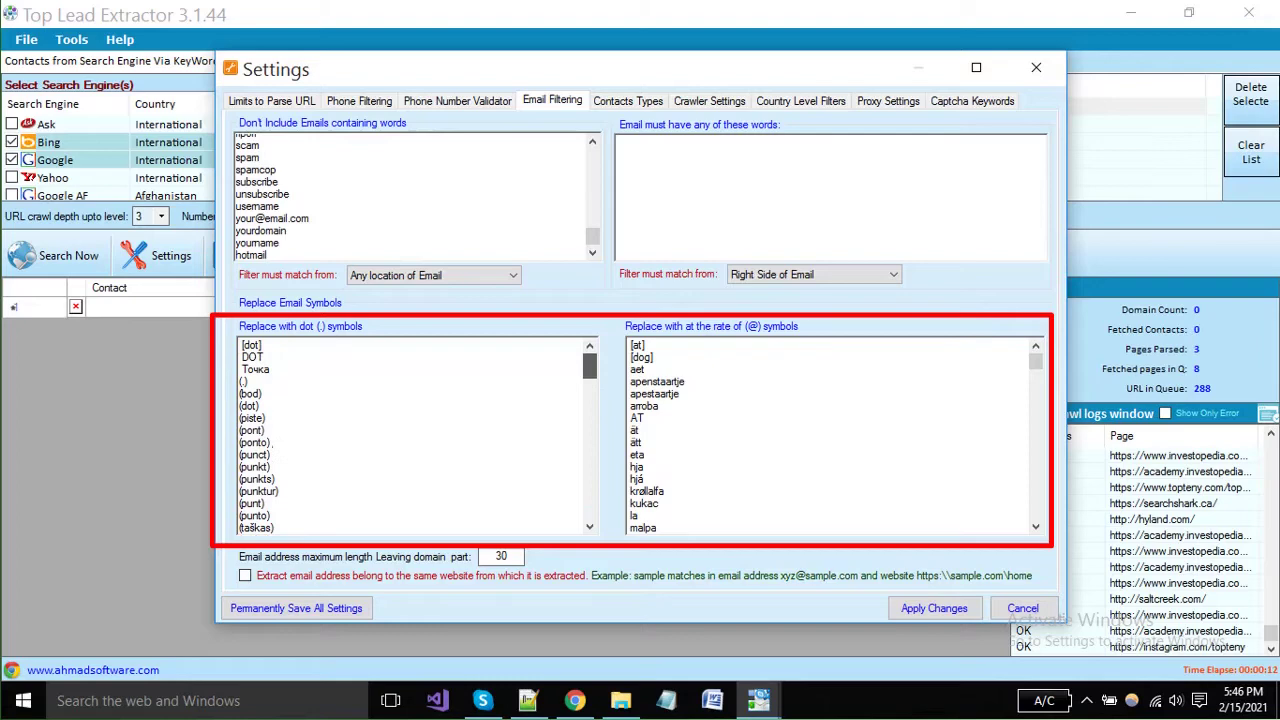
{"action": "scroll", "coordinate": [417, 436], "scroll_direction": "down", "scroll_amount": 8}
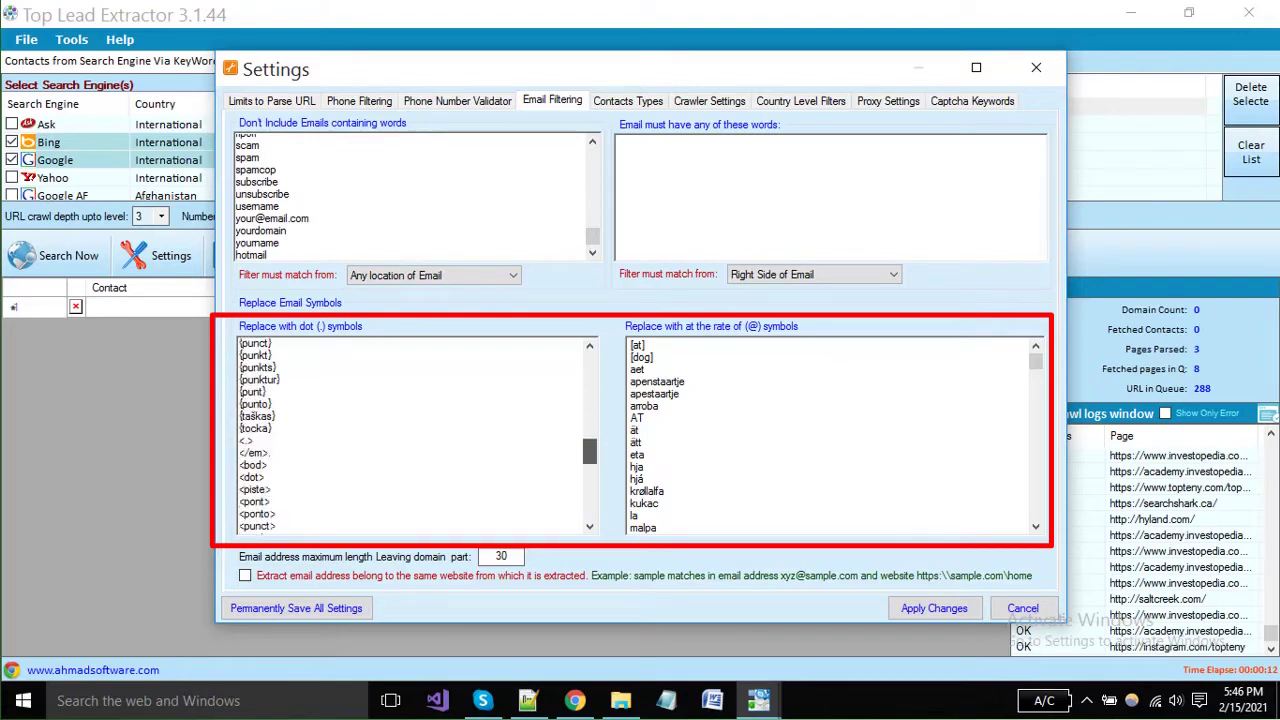
{"action": "scroll", "coordinate": [417, 436], "scroll_direction": "up", "scroll_amount": 8}
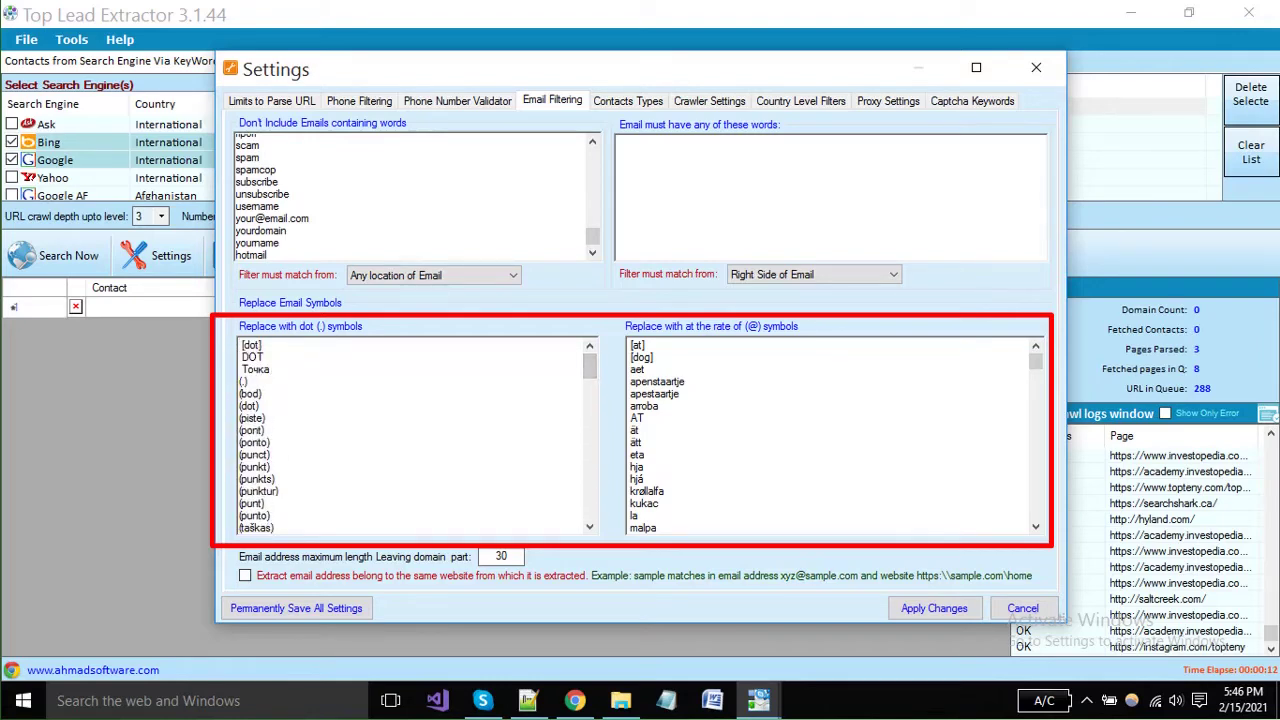
{"action": "scroll", "coordinate": [830, 436], "scroll_direction": "down", "scroll_amount": 7}
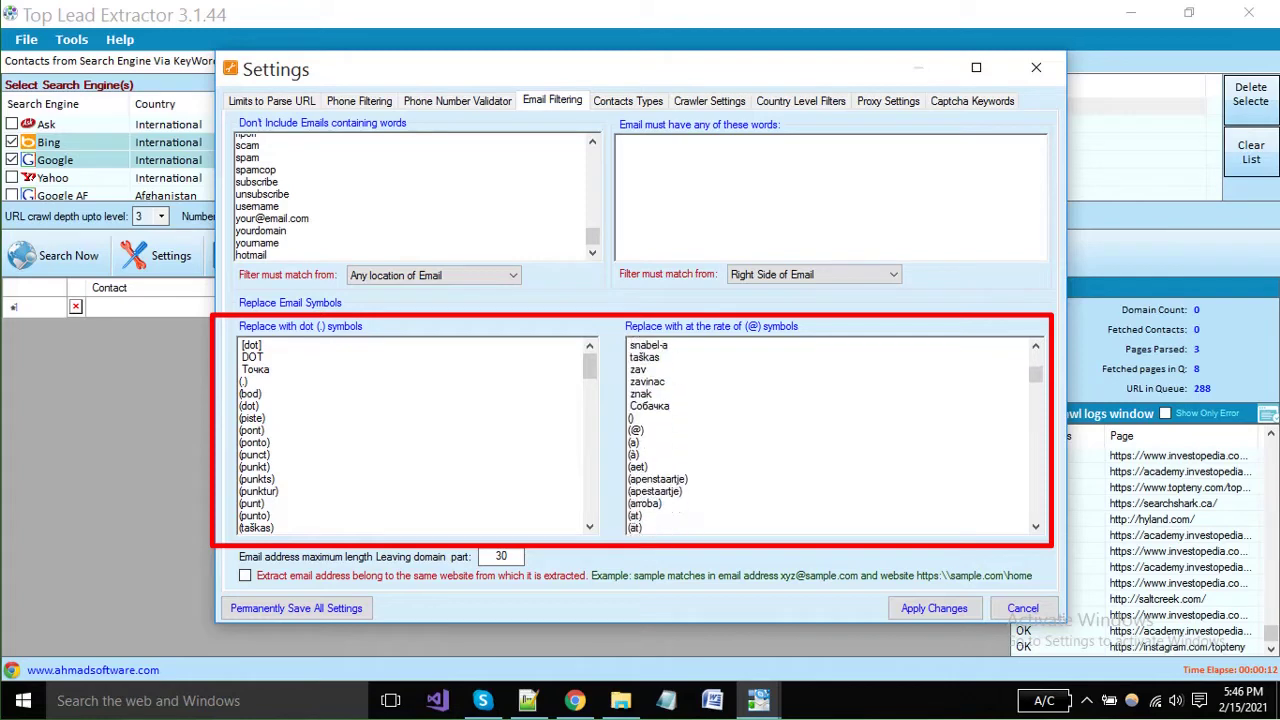
{"action": "scroll", "coordinate": [830, 436], "scroll_direction": "up", "scroll_amount": 7}
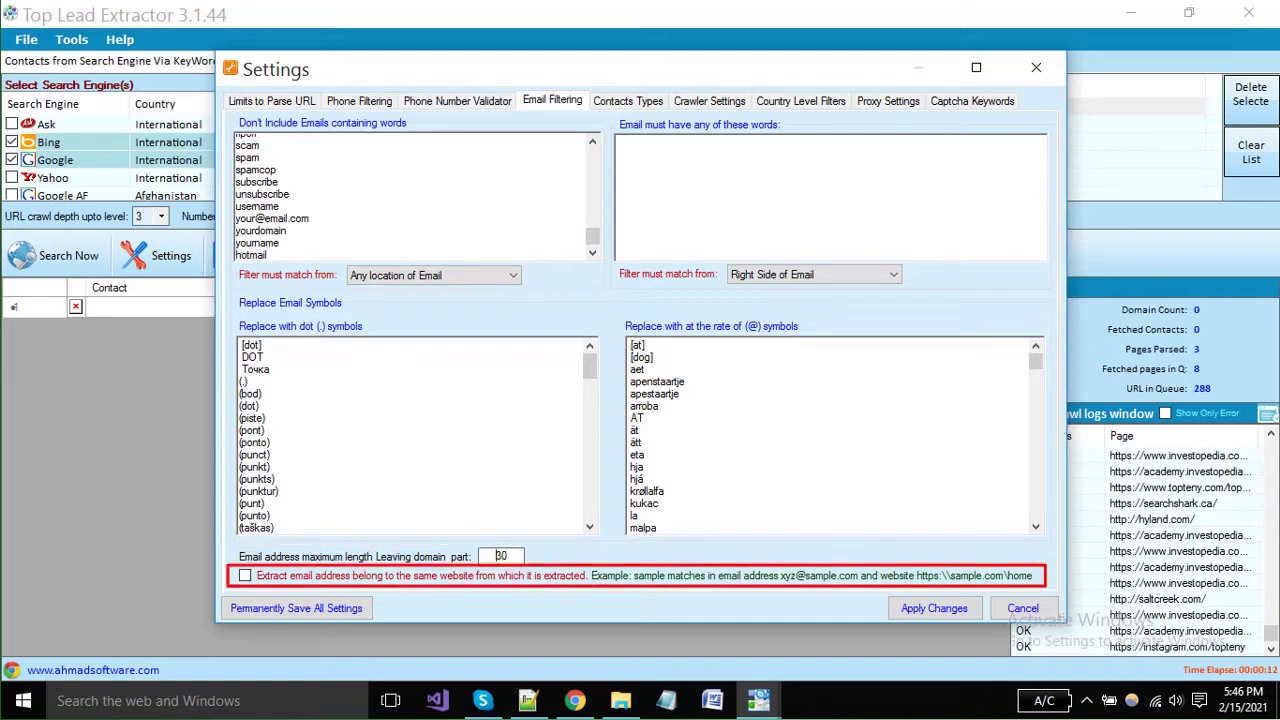
{"action": "left_click", "coordinate": [245, 575]}
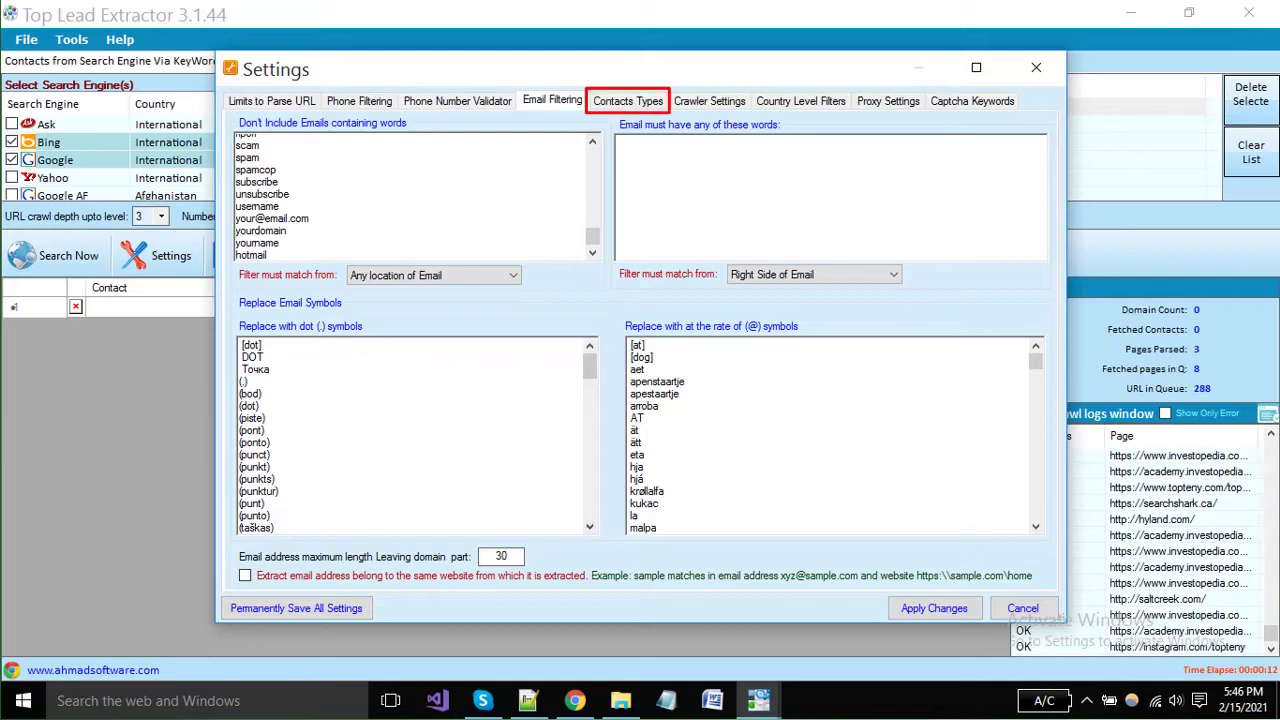
In Contacts Types, tick Email Address and enable auto-save every 100 records.
{"action": "left_click", "coordinate": [628, 101]}
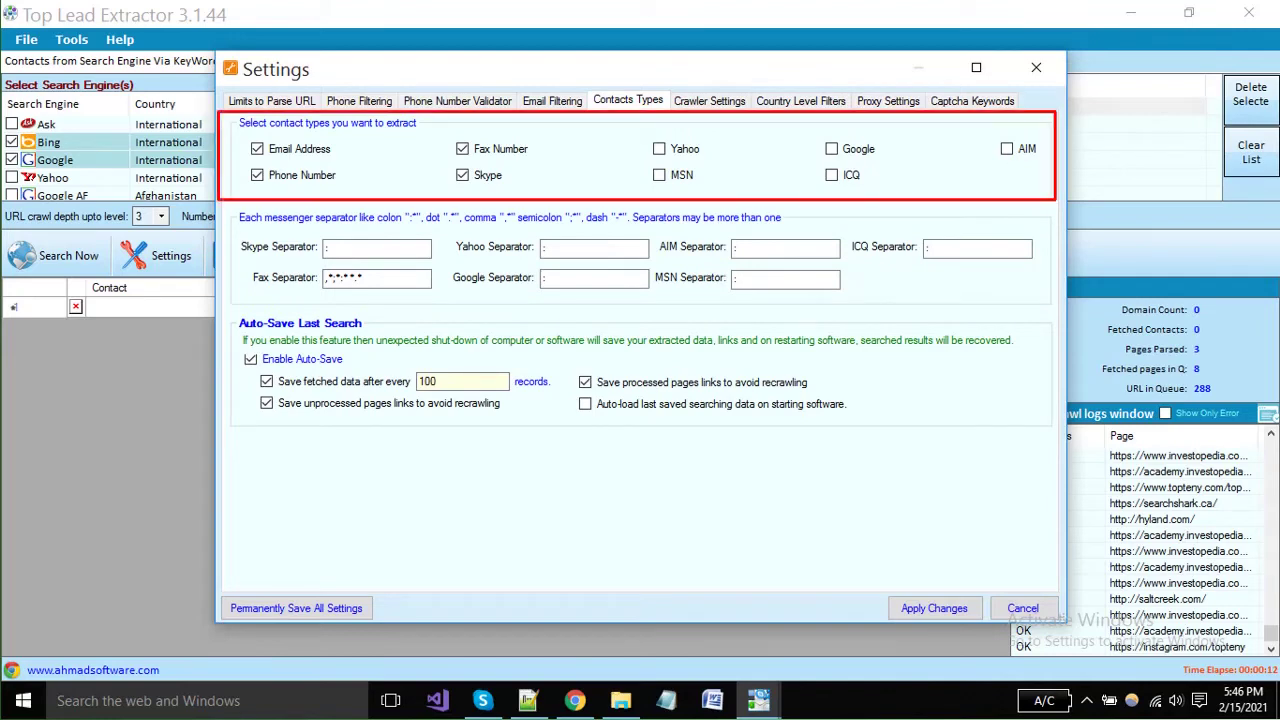
{"action": "left_click", "coordinate": [257, 148]}
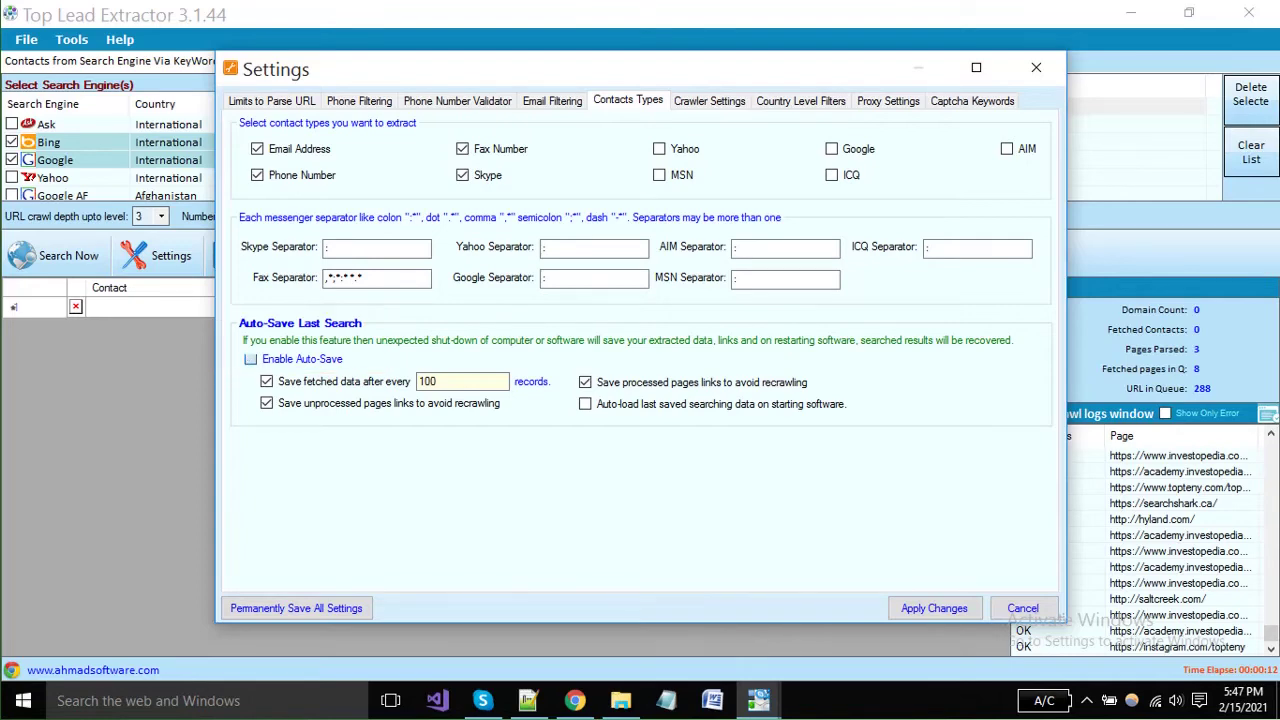
{"action": "key", "text": "space"}
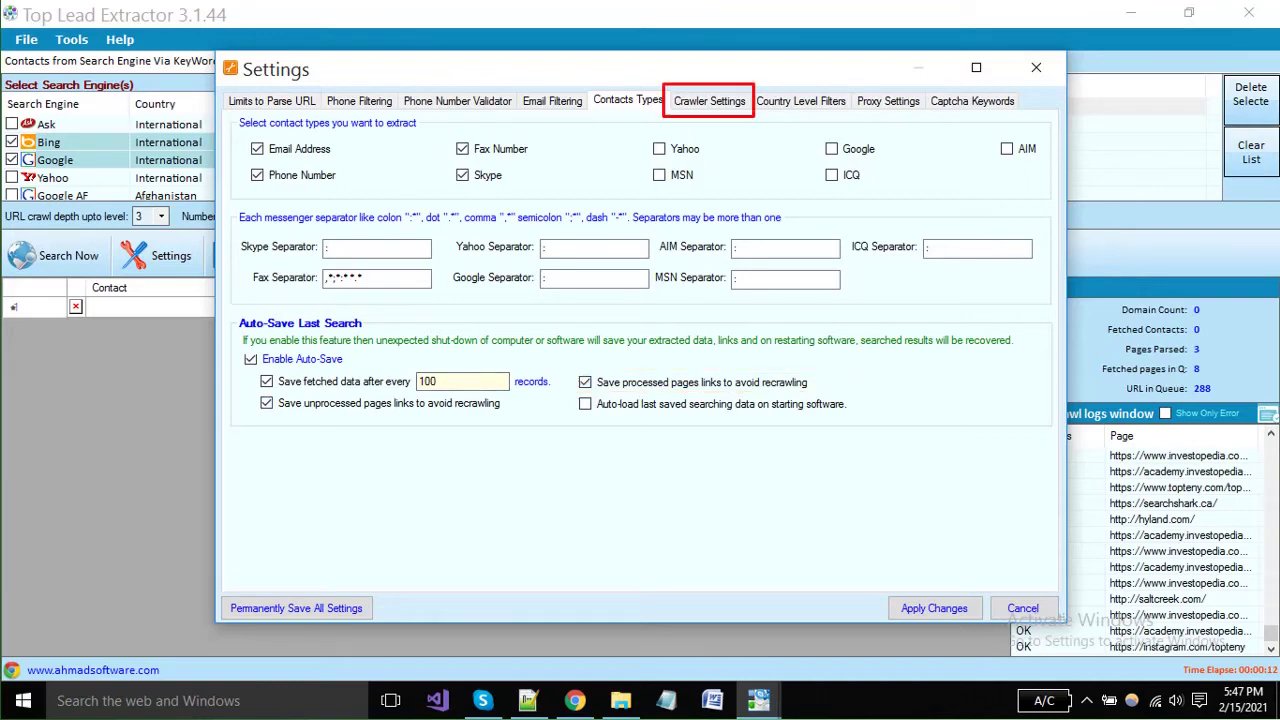
In Crawler Settings, browse the User Agent list without changing it and keep random user agents on.
{"action": "left_click", "coordinate": [709, 101]}
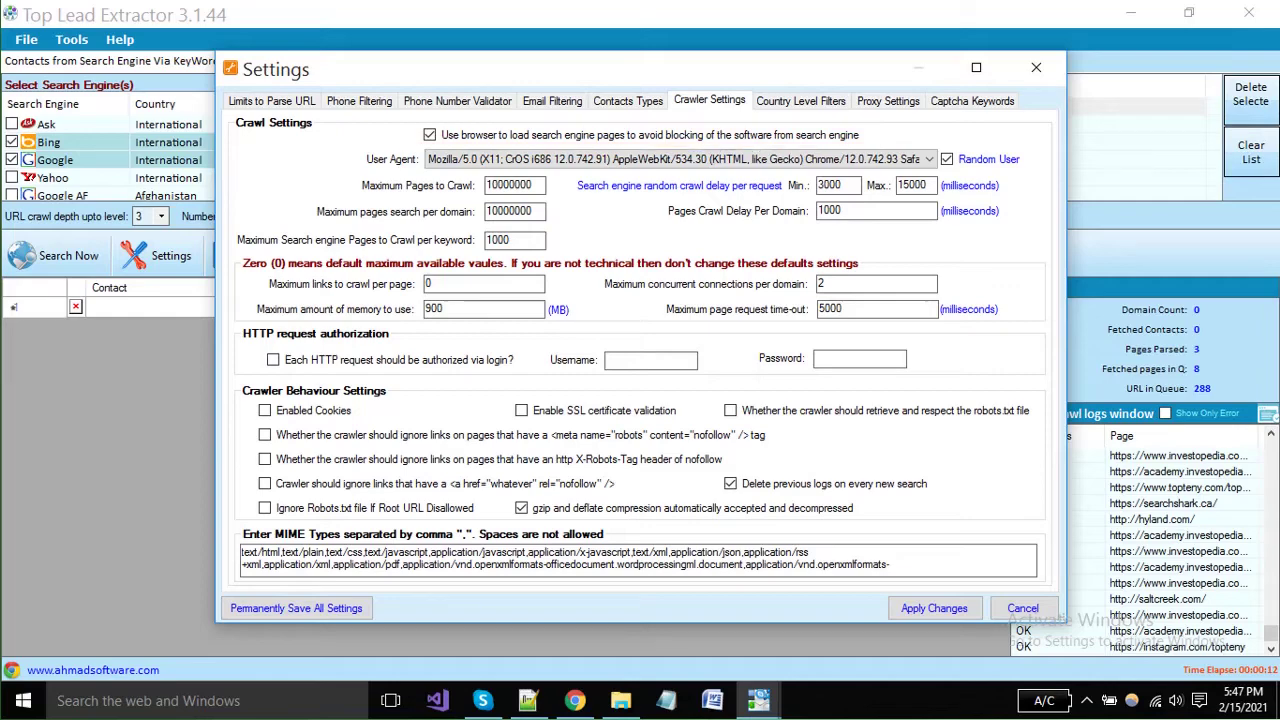
{"action": "key", "text": "alt+Down"}
{"action": "scroll", "coordinate": [680, 354], "scroll_direction": "down", "scroll_amount": 3}
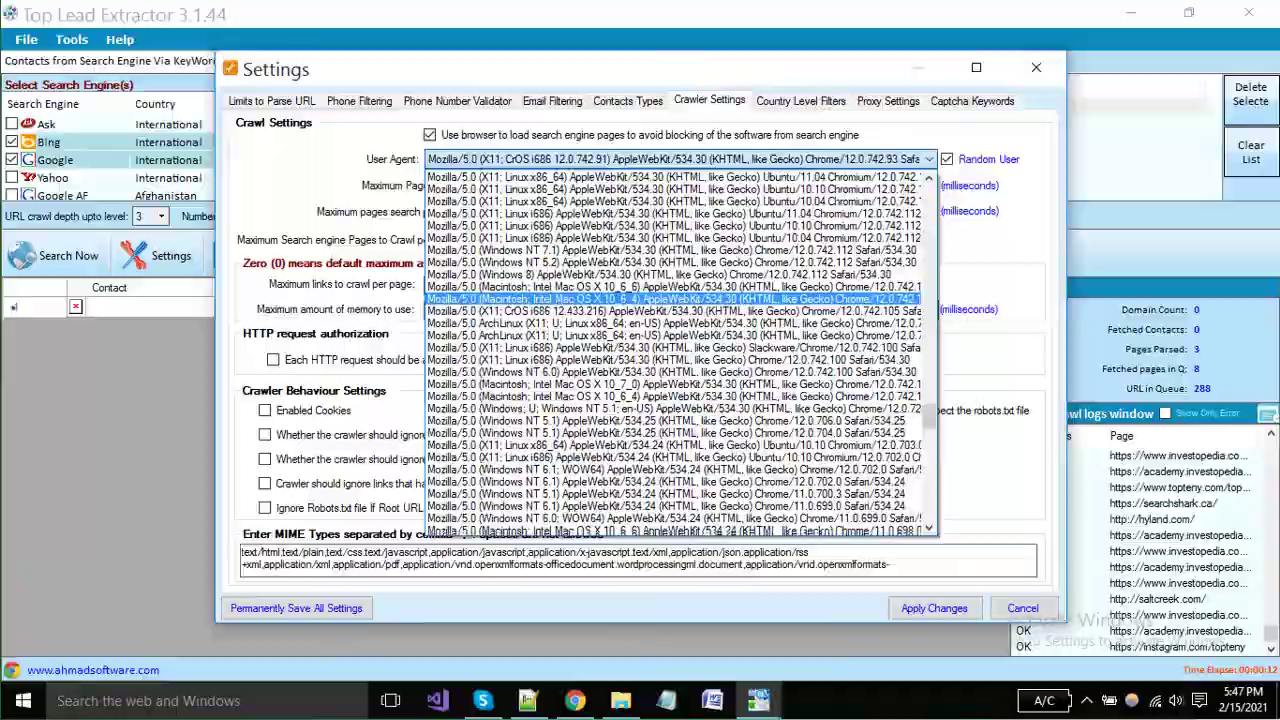
{"action": "scroll", "coordinate": [680, 354], "scroll_direction": "up", "scroll_amount": 5}
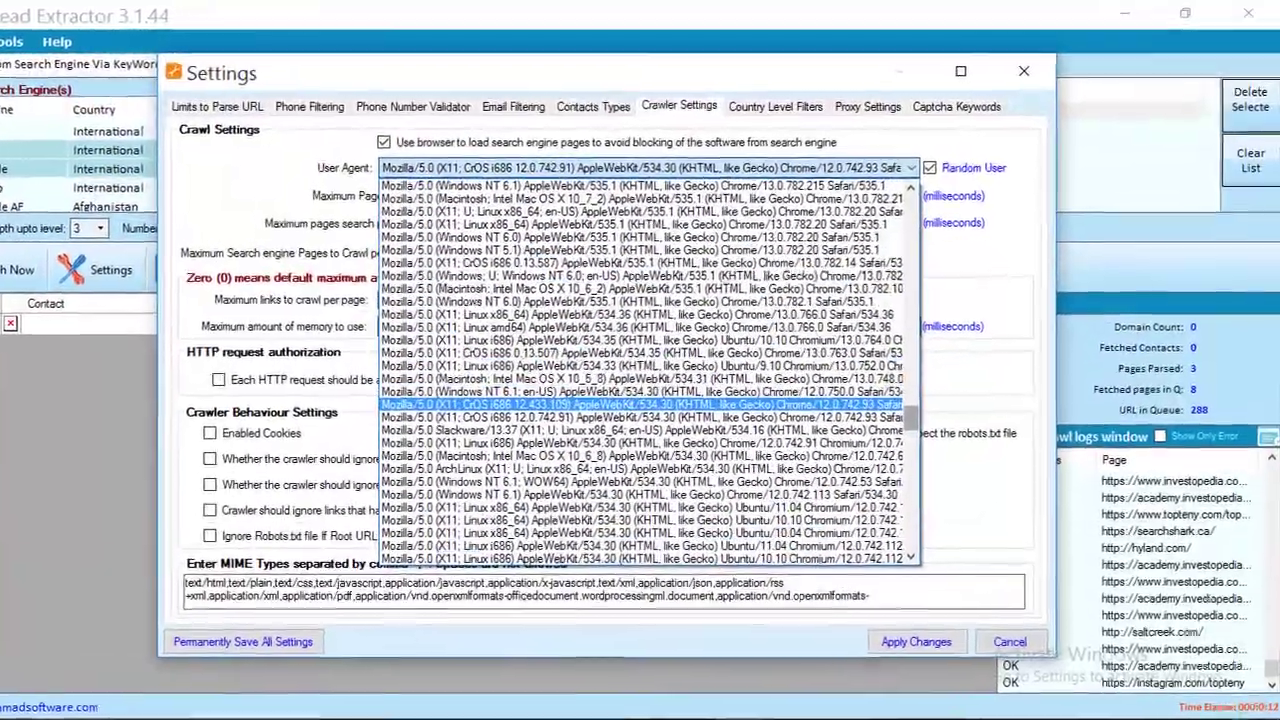
{"action": "scroll", "coordinate": [625, 385], "scroll_direction": "up", "scroll_amount": 10}
{"action": "key", "text": "Escape"}
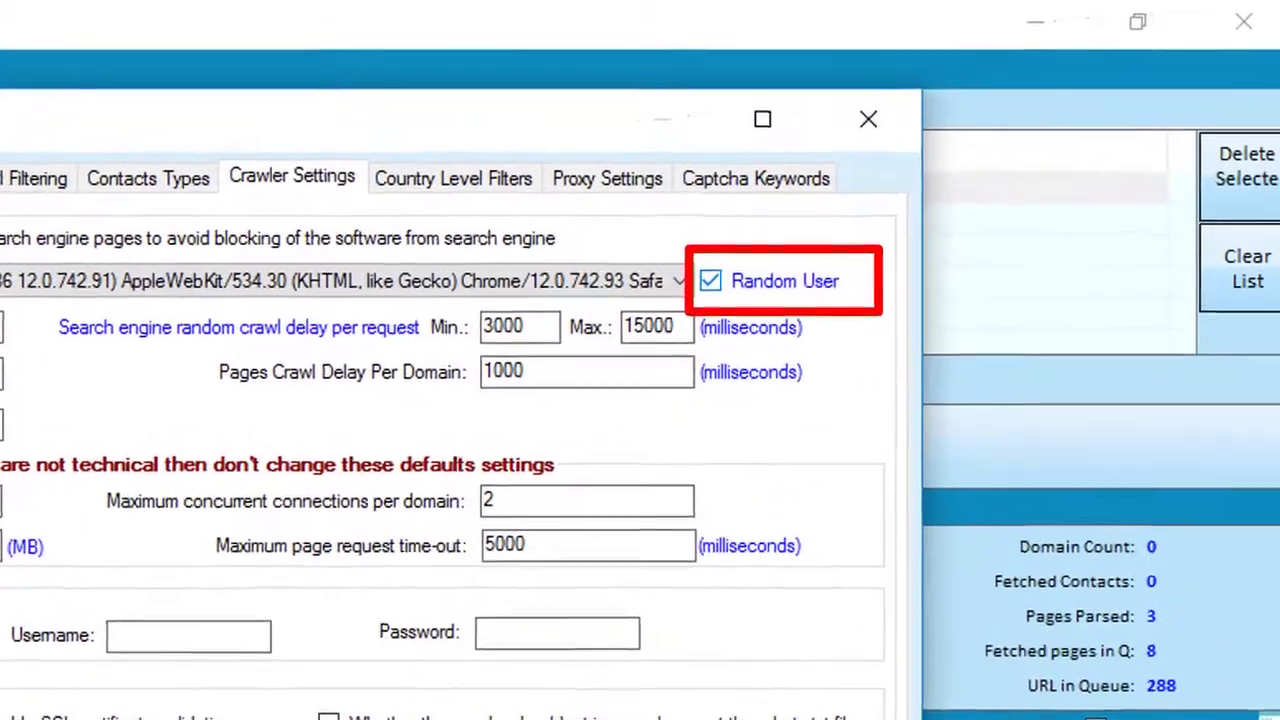
{"action": "left_click", "coordinate": [816, 226]}
{"action": "key", "text": "space"}
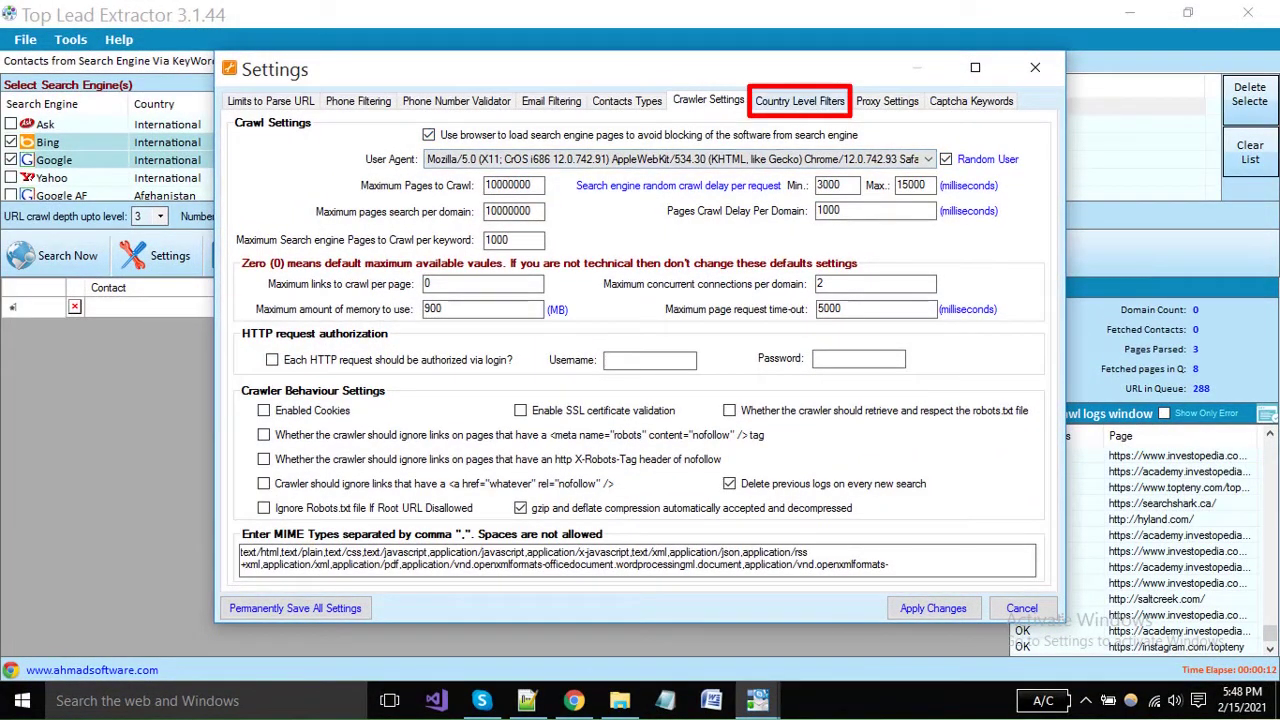
Browse the existing entries on the Country Level Filters page.
{"action": "key", "text": "ctrl+Tab"}
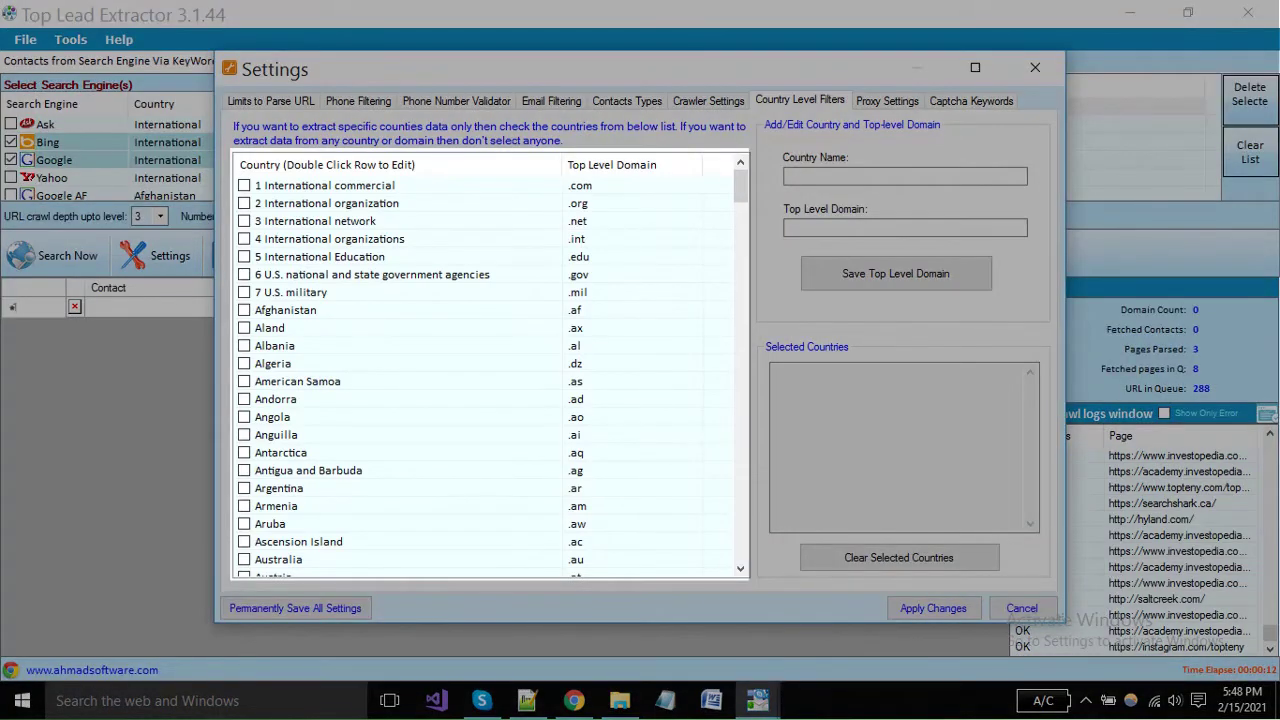
{"action": "scroll", "coordinate": [490, 370], "scroll_direction": "down", "scroll_amount": 17}
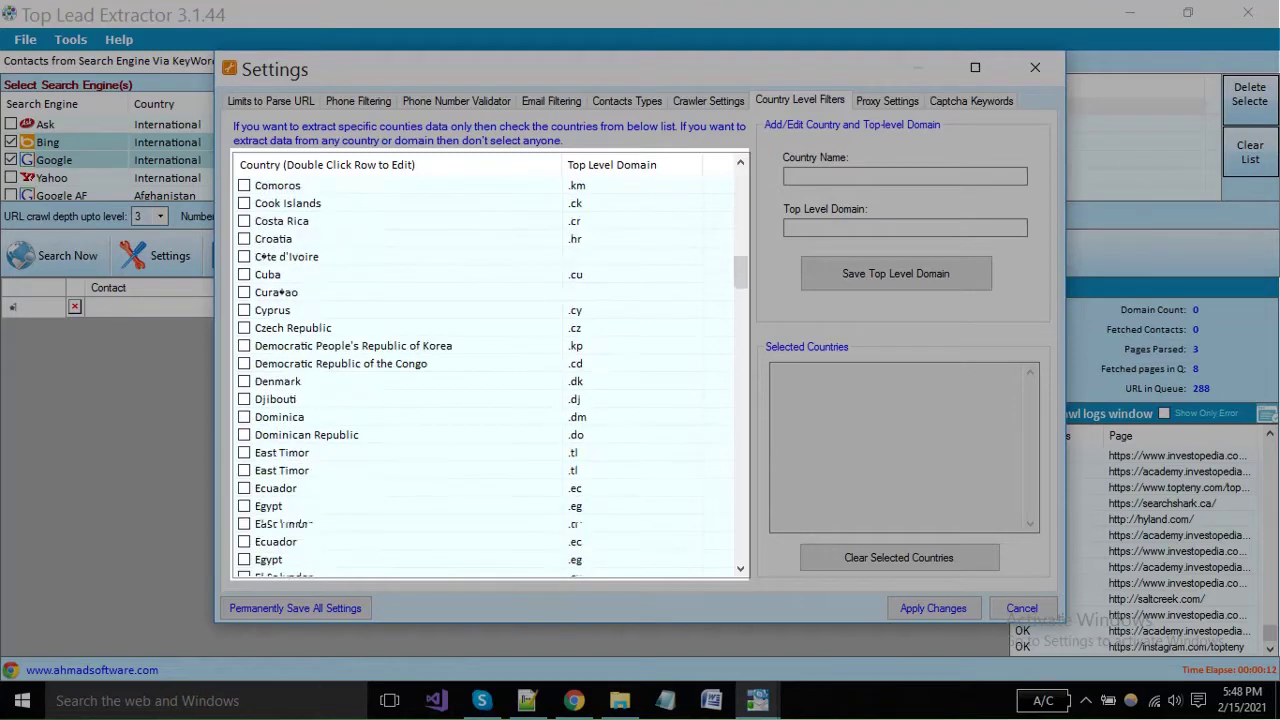
{"action": "scroll", "coordinate": [490, 370], "scroll_direction": "down", "scroll_amount": 16}
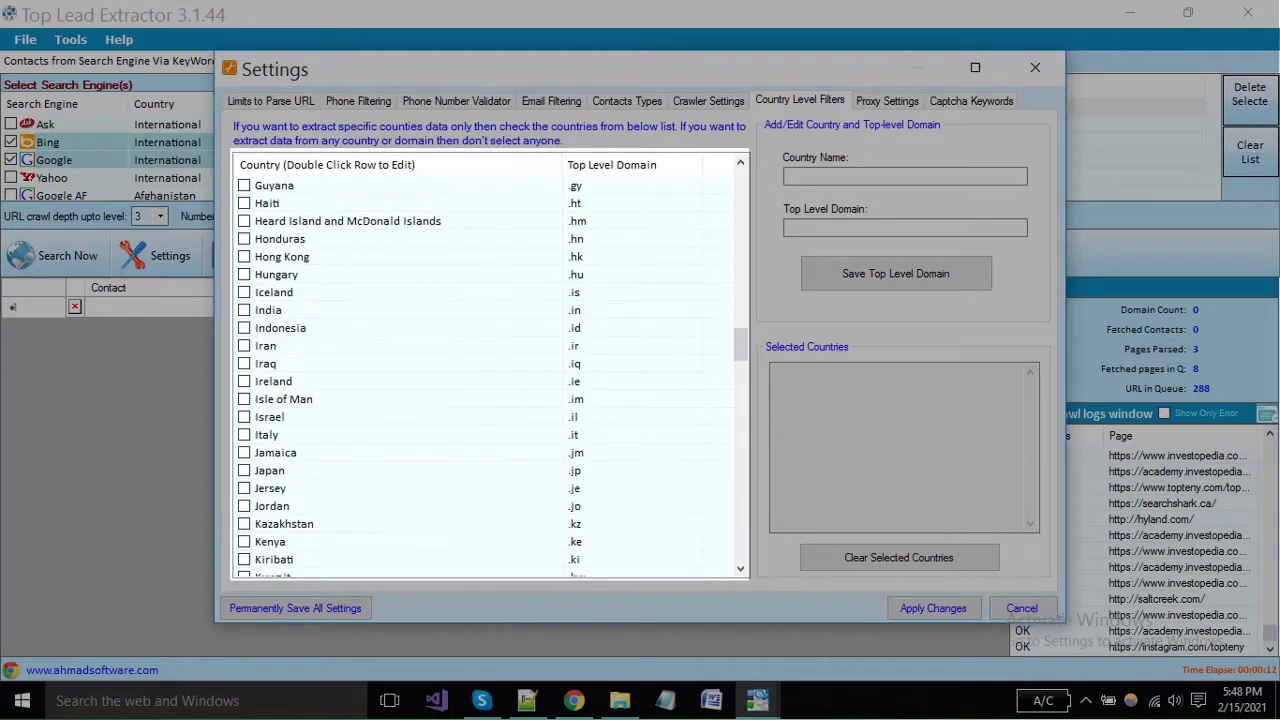
{"action": "scroll", "coordinate": [490, 370], "scroll_direction": "down", "scroll_amount": 20}
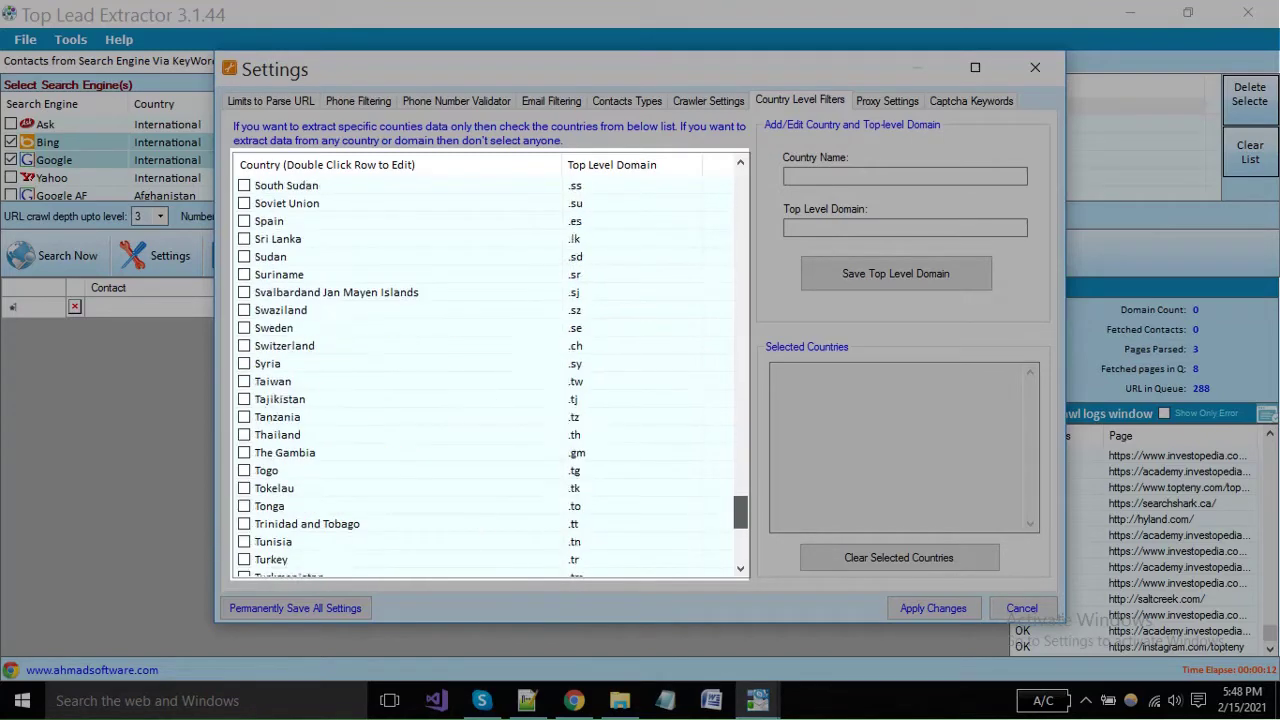
{"action": "scroll", "coordinate": [490, 370], "scroll_direction": "up", "scroll_amount": 20}
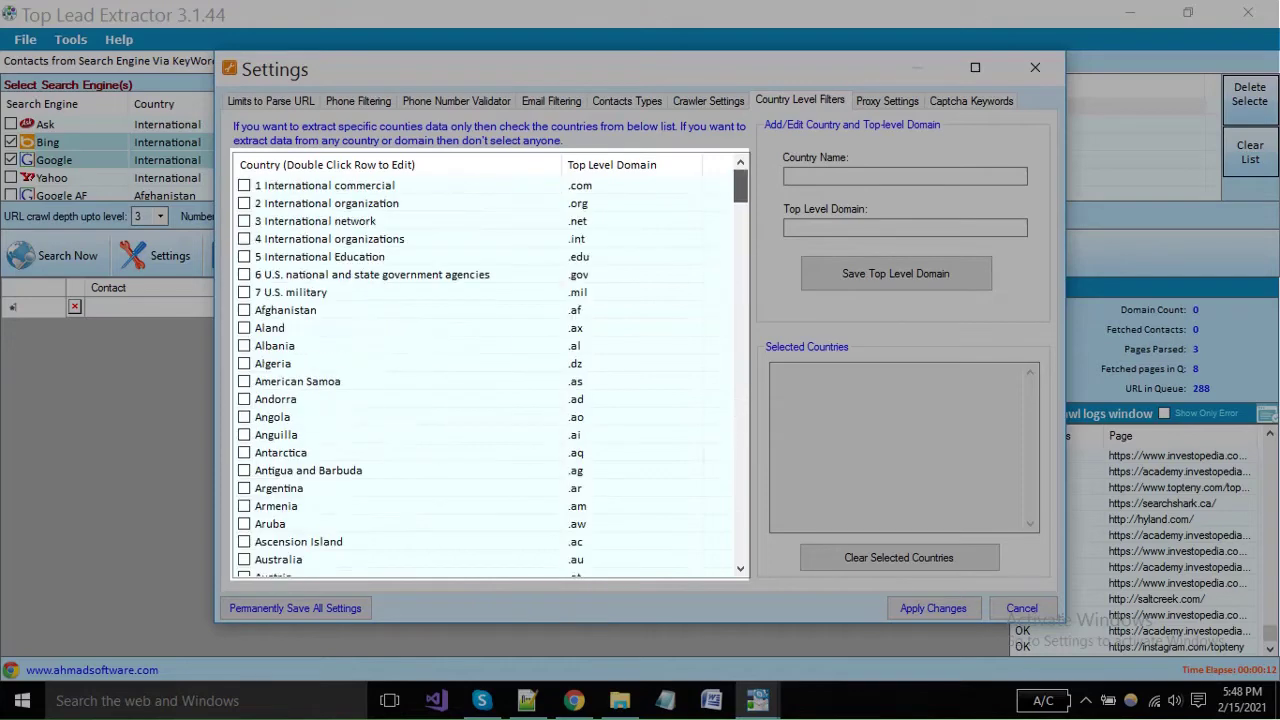
{"action": "scroll", "coordinate": [490, 370], "scroll_direction": "down", "scroll_amount": 20}
{"action": "scroll", "coordinate": [490, 370], "scroll_direction": "up", "scroll_amount": 20}
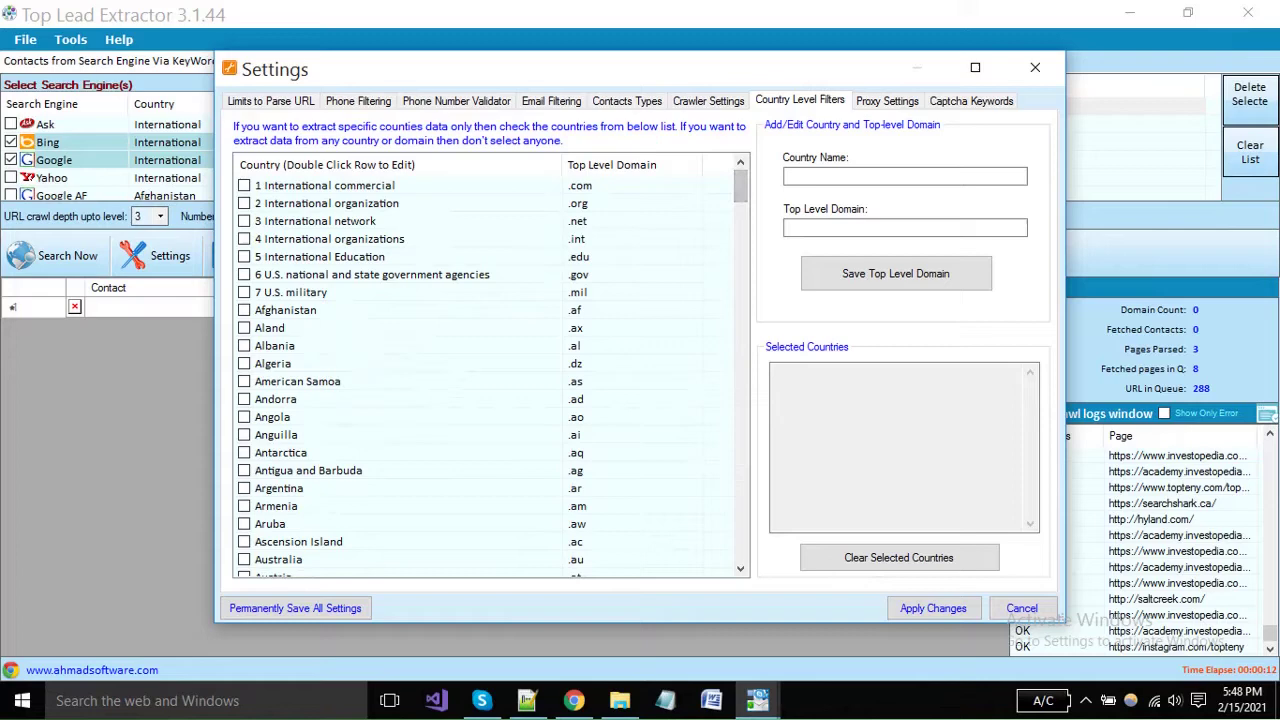
{"action": "scroll", "coordinate": [490, 370], "scroll_direction": "down", "scroll_amount": 10}
{"action": "scroll", "coordinate": [490, 370], "scroll_direction": "up", "scroll_amount": 10}
{"action": "scroll", "coordinate": [490, 370], "scroll_direction": "down", "scroll_amount": 9}
{"action": "scroll", "coordinate": [490, 370], "scroll_direction": "up", "scroll_amount": 9}
{"action": "scroll", "coordinate": [490, 370], "scroll_direction": "down", "scroll_amount": 2}
{"action": "scroll", "coordinate": [490, 370], "scroll_direction": "up", "scroll_amount": 2}
Add country name 'india' with top-level domain '.in'.
{"action": "left_click", "coordinate": [904, 176]}
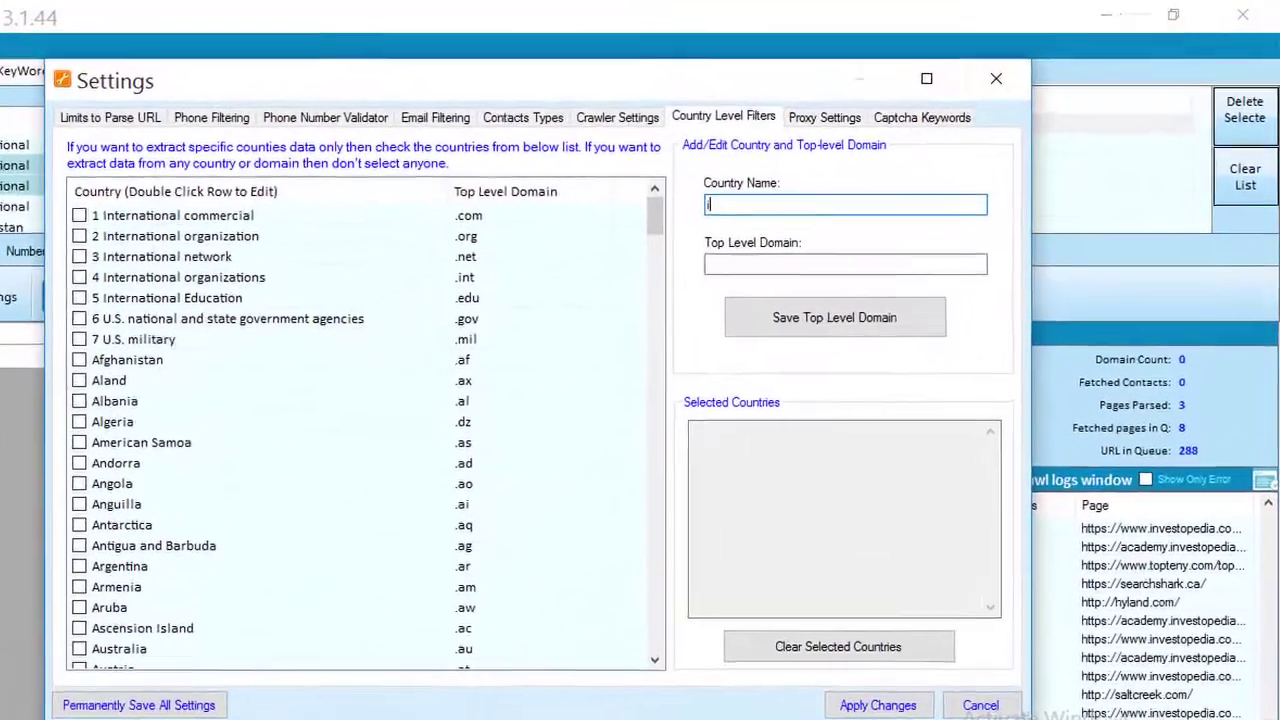
{"action": "type", "text": "india"}
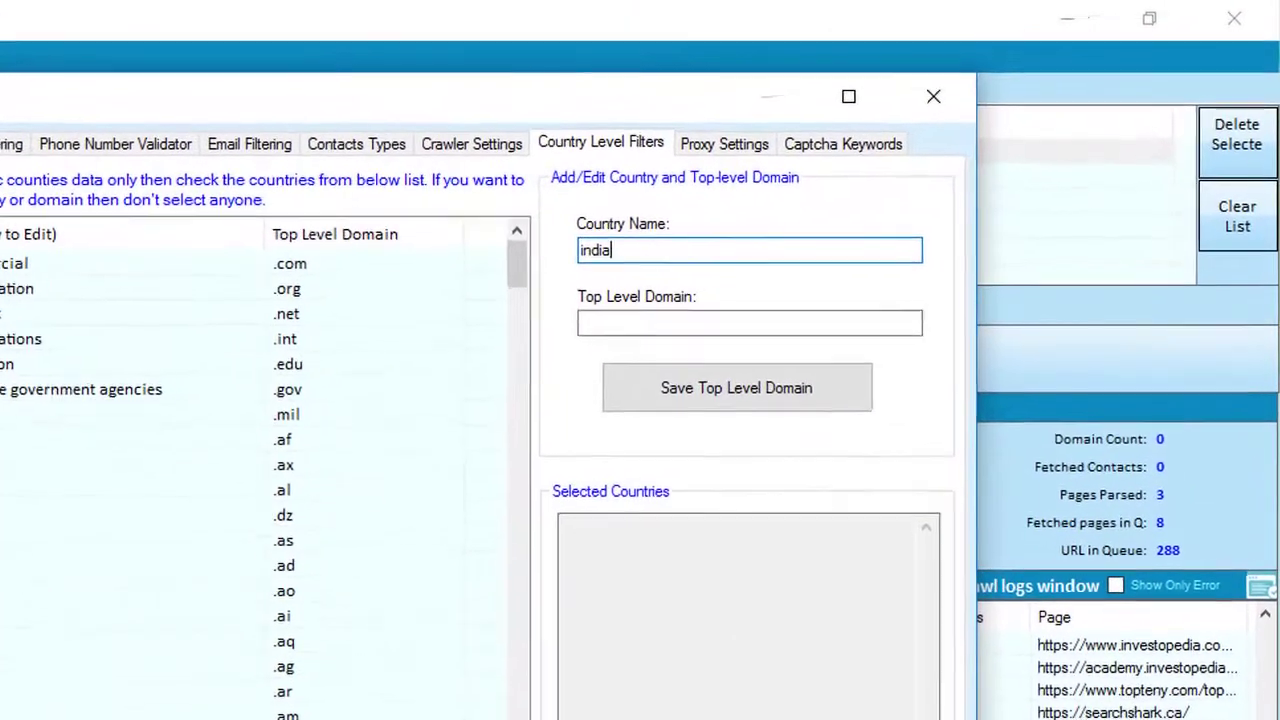
{"action": "key", "text": "Tab"}
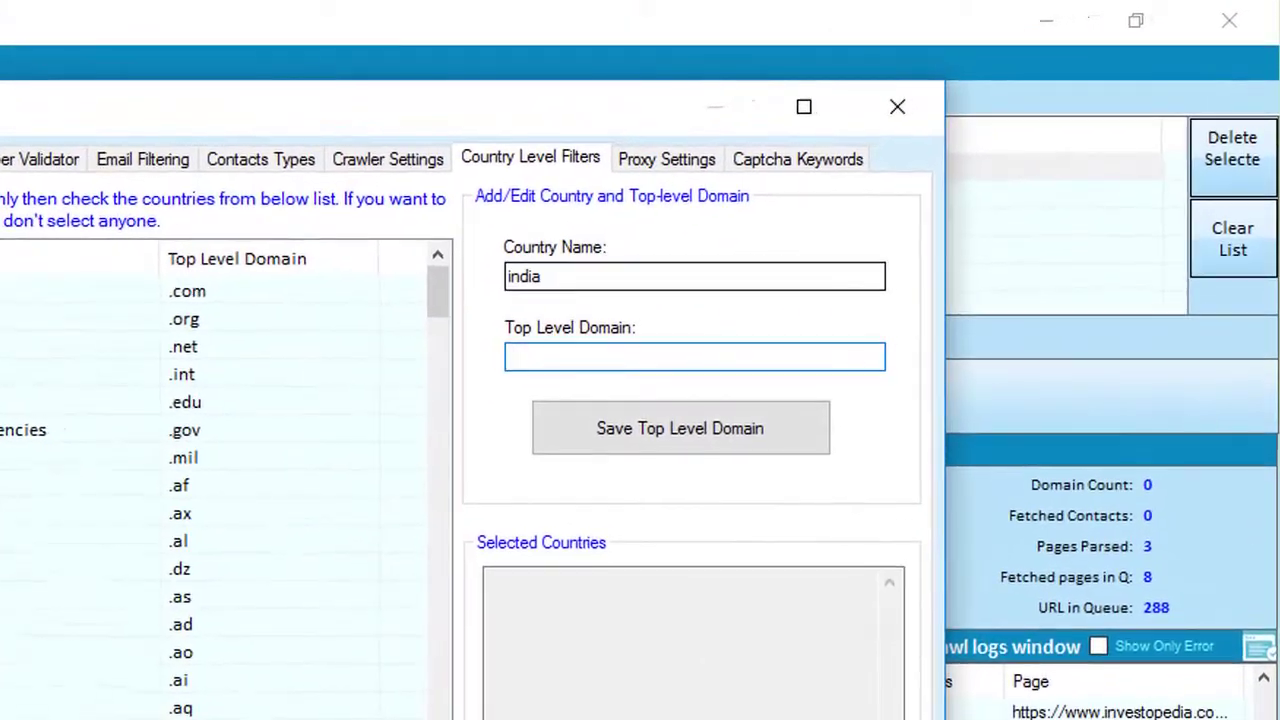
{"action": "type", "text": ".i"}
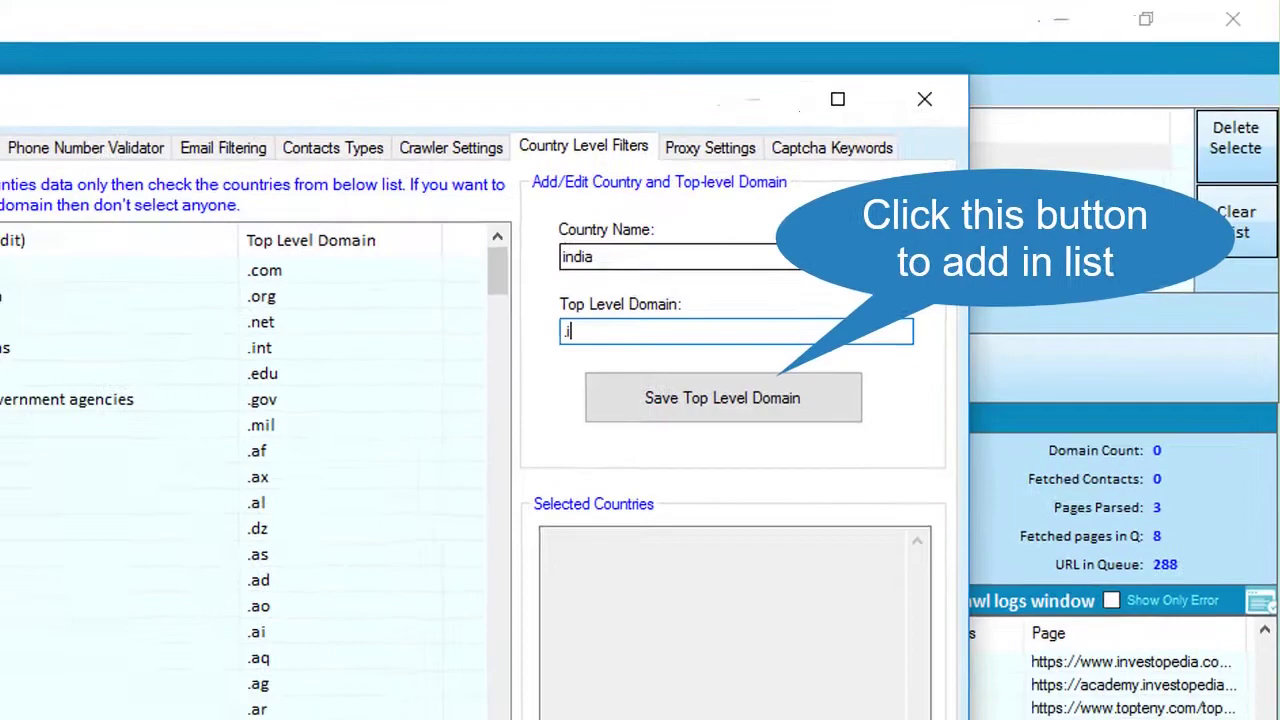
{"action": "type", "text": "n"}
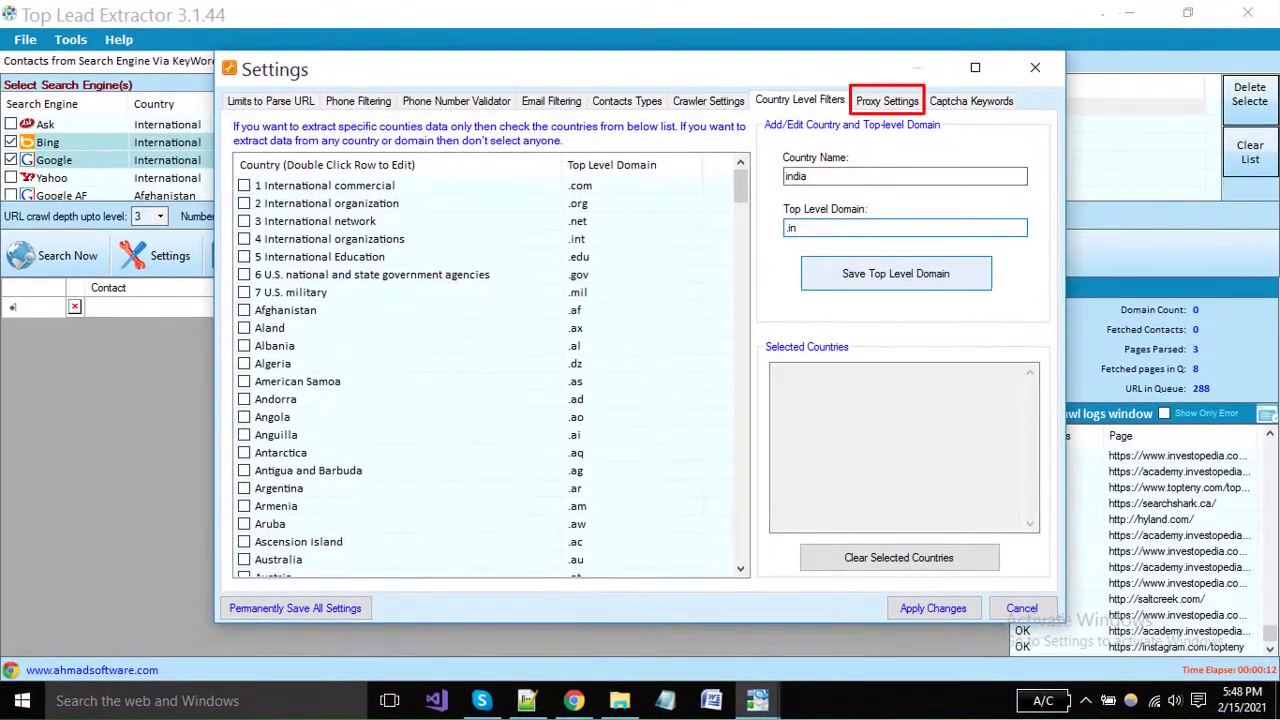
Enter proxies 23.2.12.33 and 2.3.43.225 with ports 80 and 90 in the proxy settings.
{"action": "key", "text": "ctrl+Tab"}
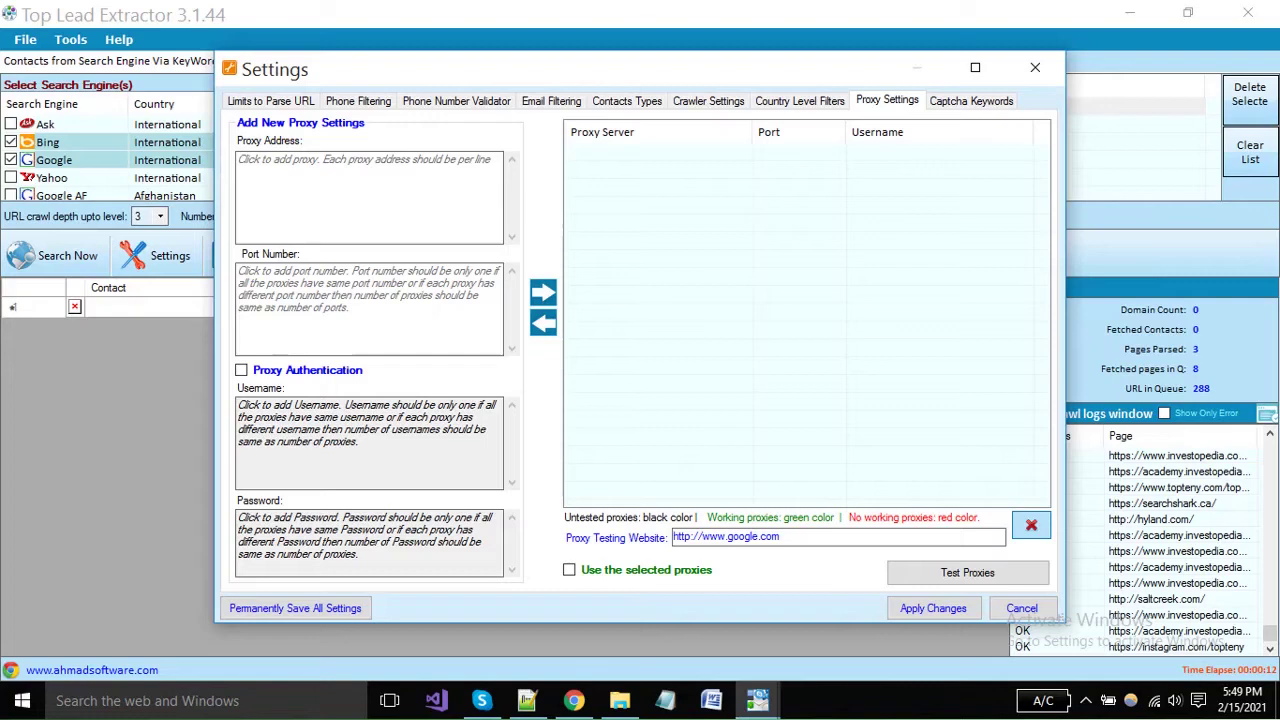
{"action": "left_click", "coordinate": [238, 160]}
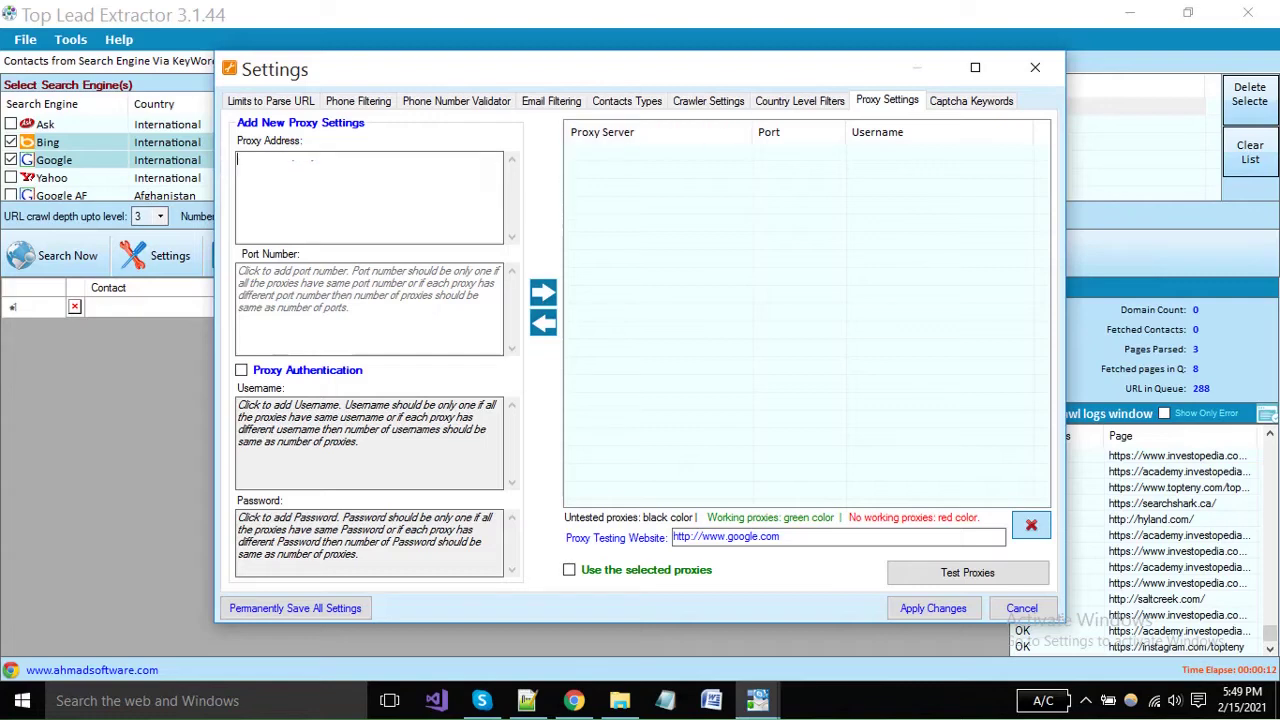
{"action": "type", "text": "23.2.12.33"}
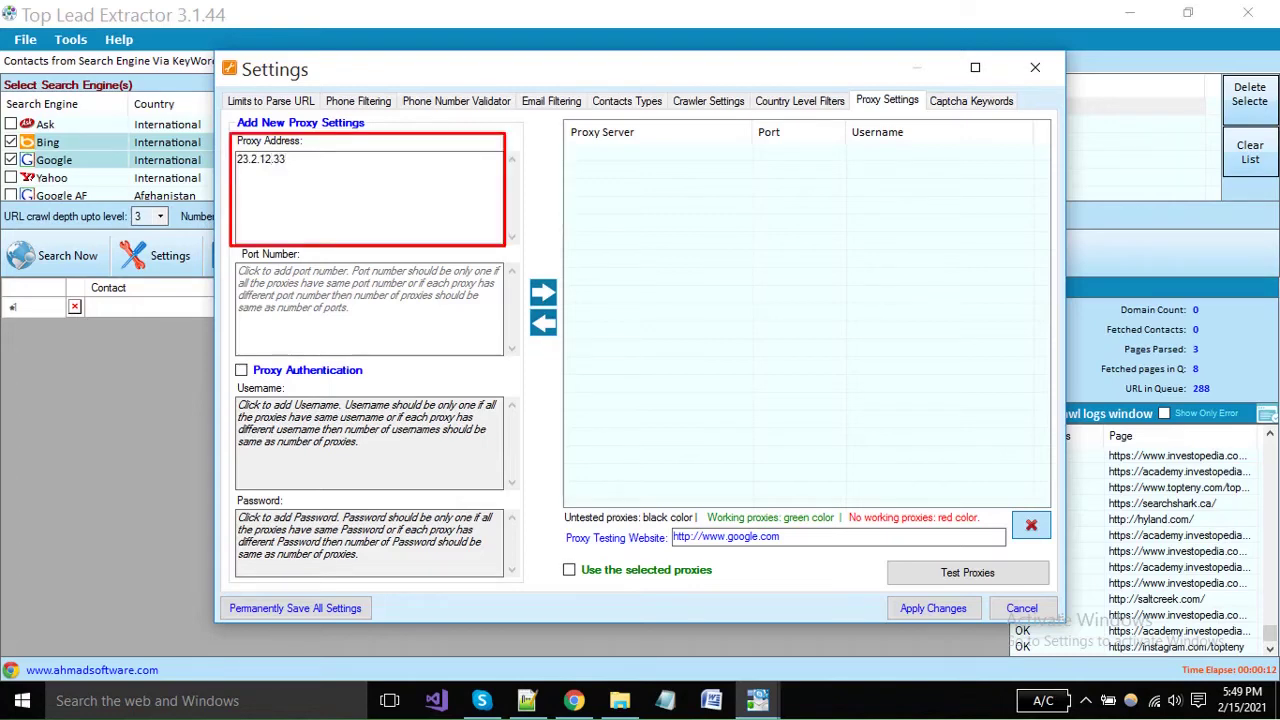
{"action": "key", "text": "Return"}
{"action": "type", "text": "2.3.43.225"}
{"action": "left_click", "coordinate": [240, 271]}
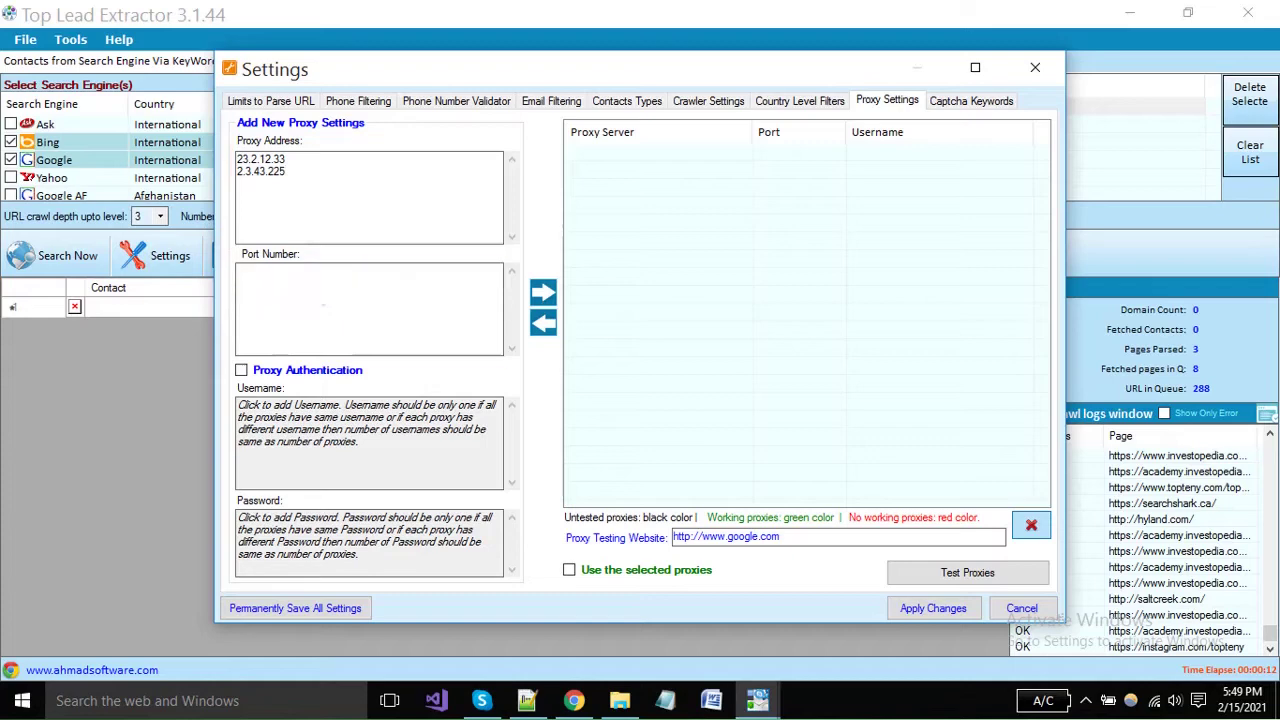
{"action": "type", "text": "80"}
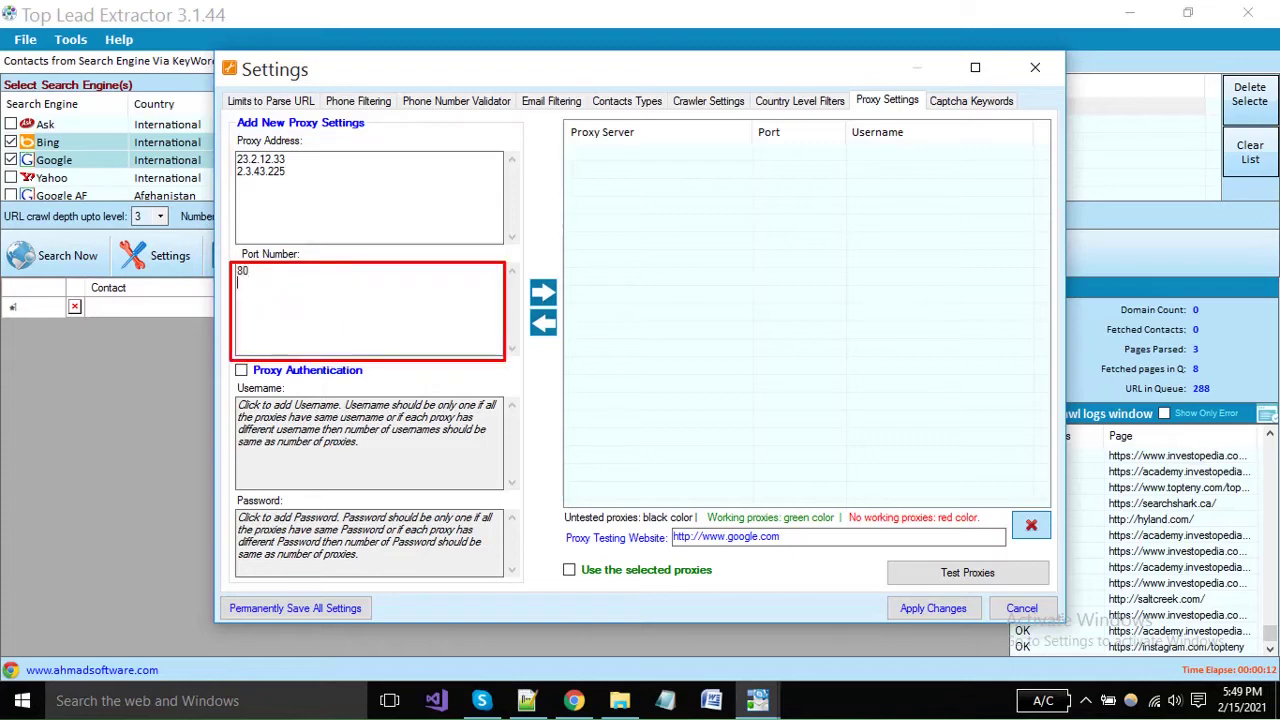
{"action": "key", "text": "Return"}
{"action": "type", "text": "90"}
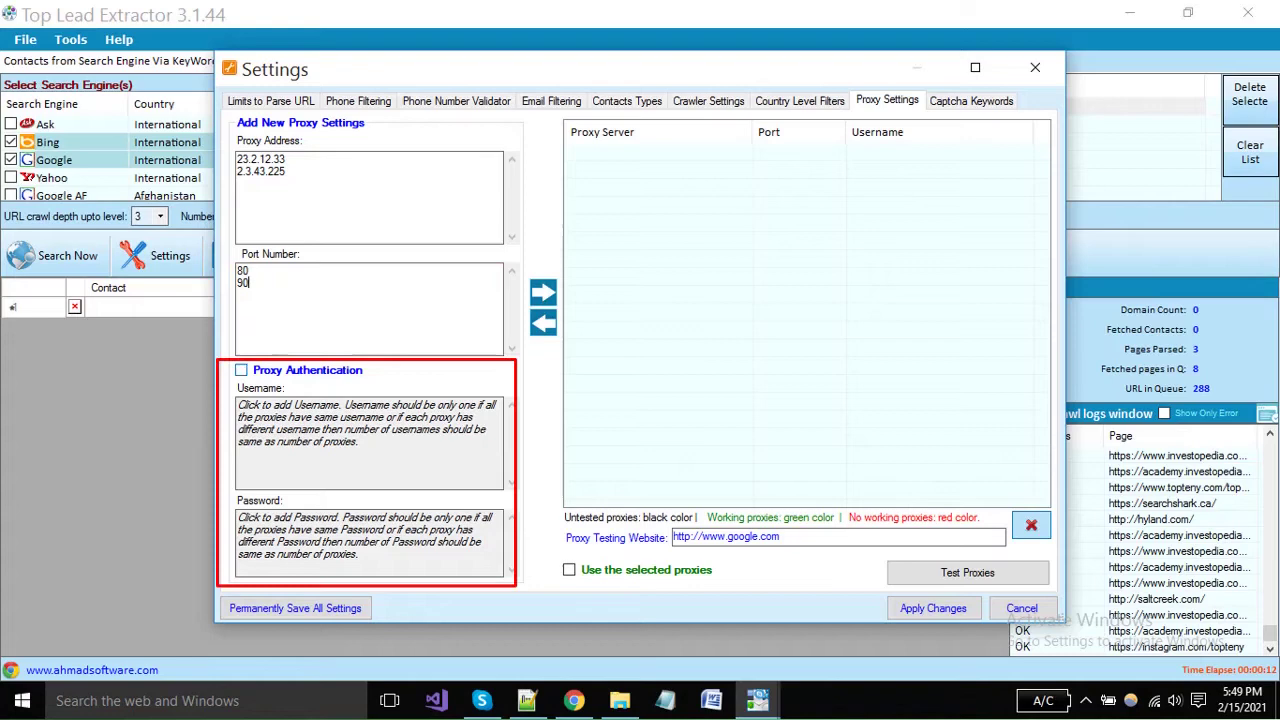
Turn on proxy authentication, enter a username and password per proxy, and add both to the list.
{"action": "left_click", "coordinate": [241, 370]}
{"action": "left_click", "coordinate": [238, 405]}
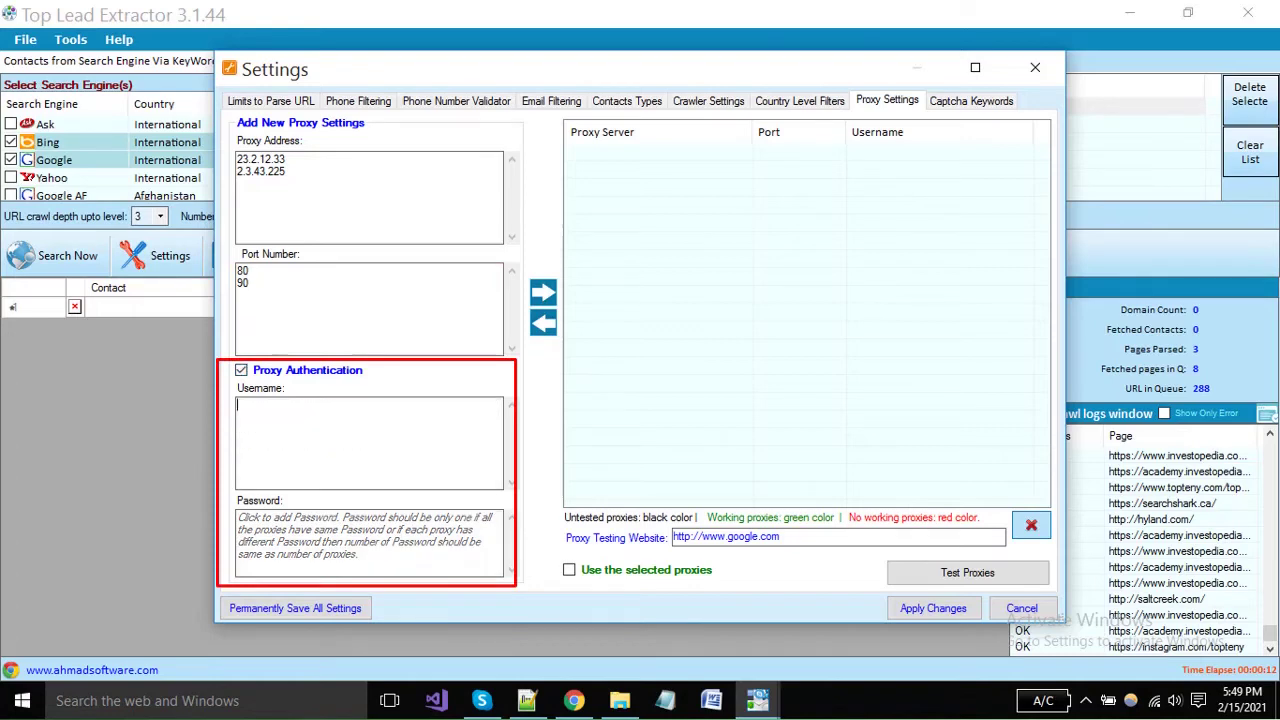
{"action": "key", "text": "Return"}
{"action": "left_click", "coordinate": [240, 517]}
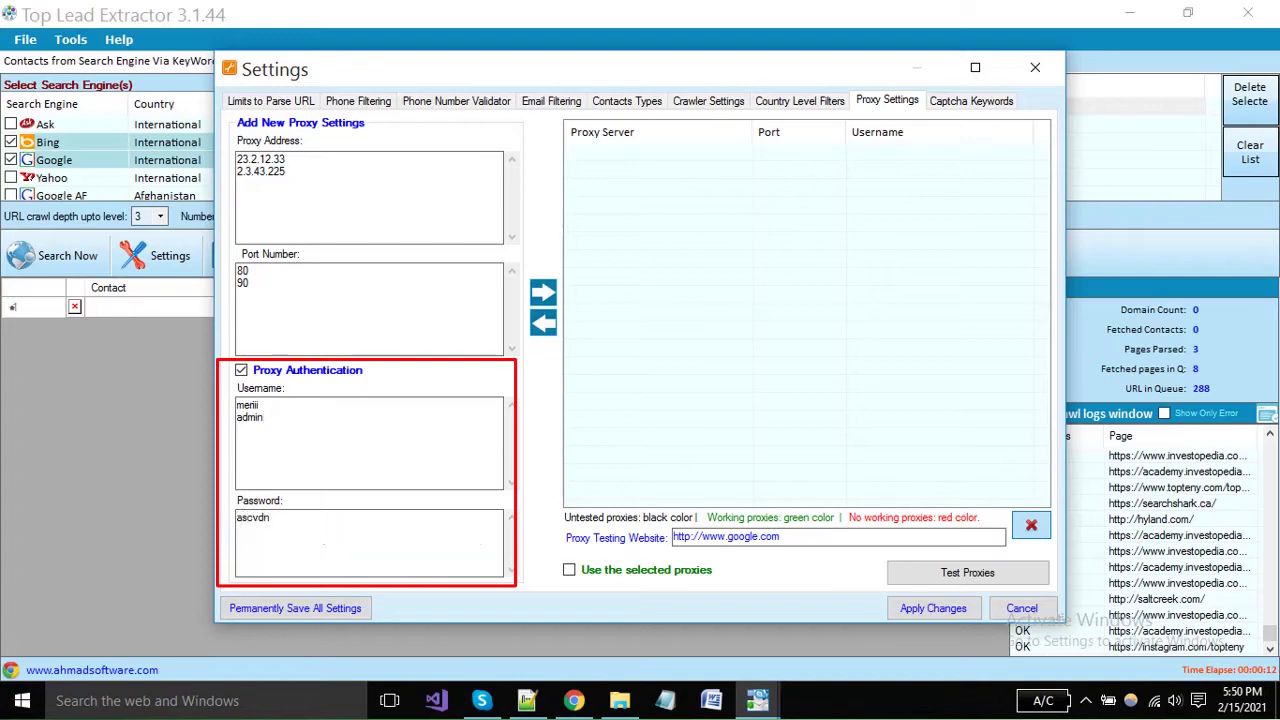
{"action": "key", "text": "Return"}
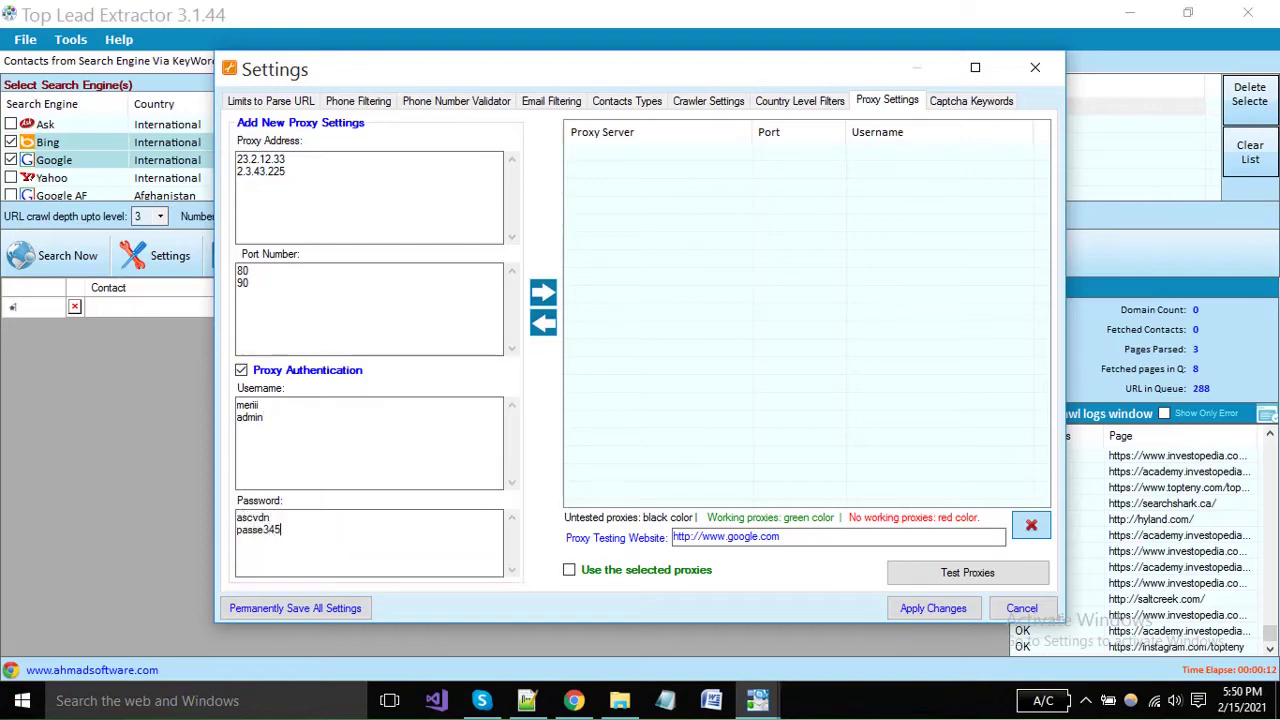
{"action": "left_click", "coordinate": [543, 292]}
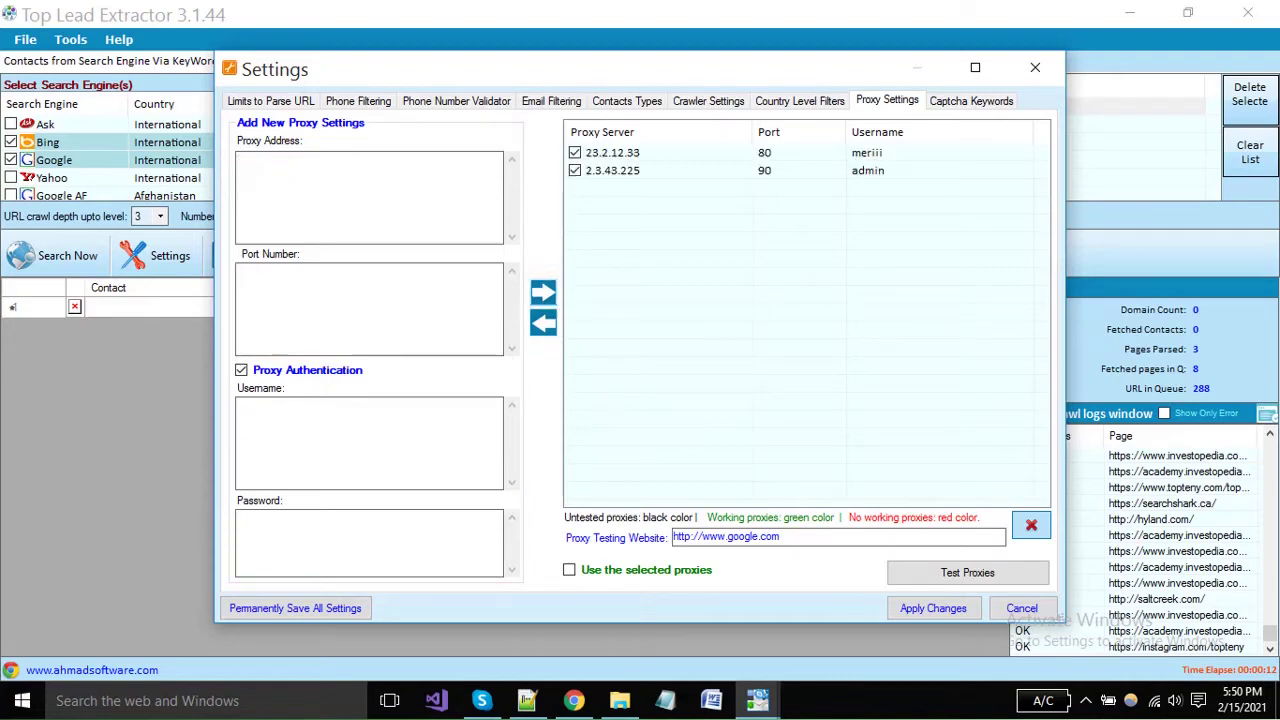
Uncheck 23.2.12.33 and correct the second proxy from 2.3.43.225 to 2.3.43.223 on port 90.
{"action": "left_click", "coordinate": [575, 152]}
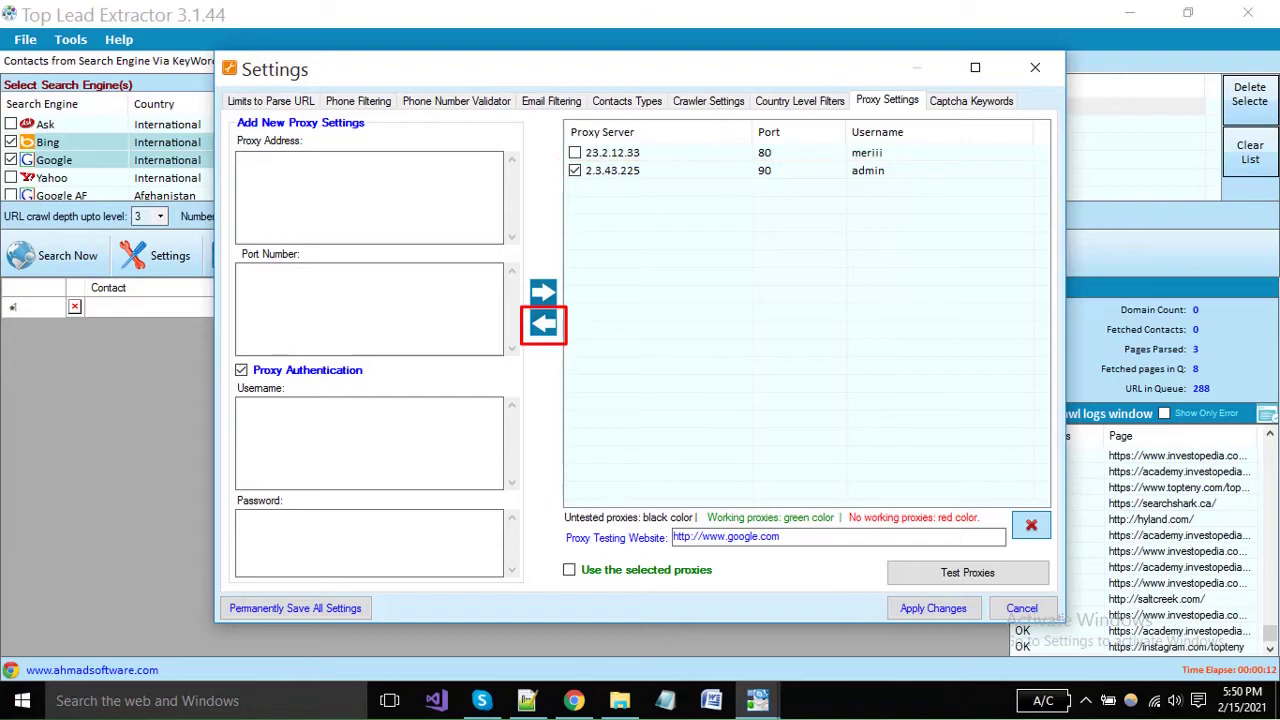
{"action": "left_click", "coordinate": [543, 322]}
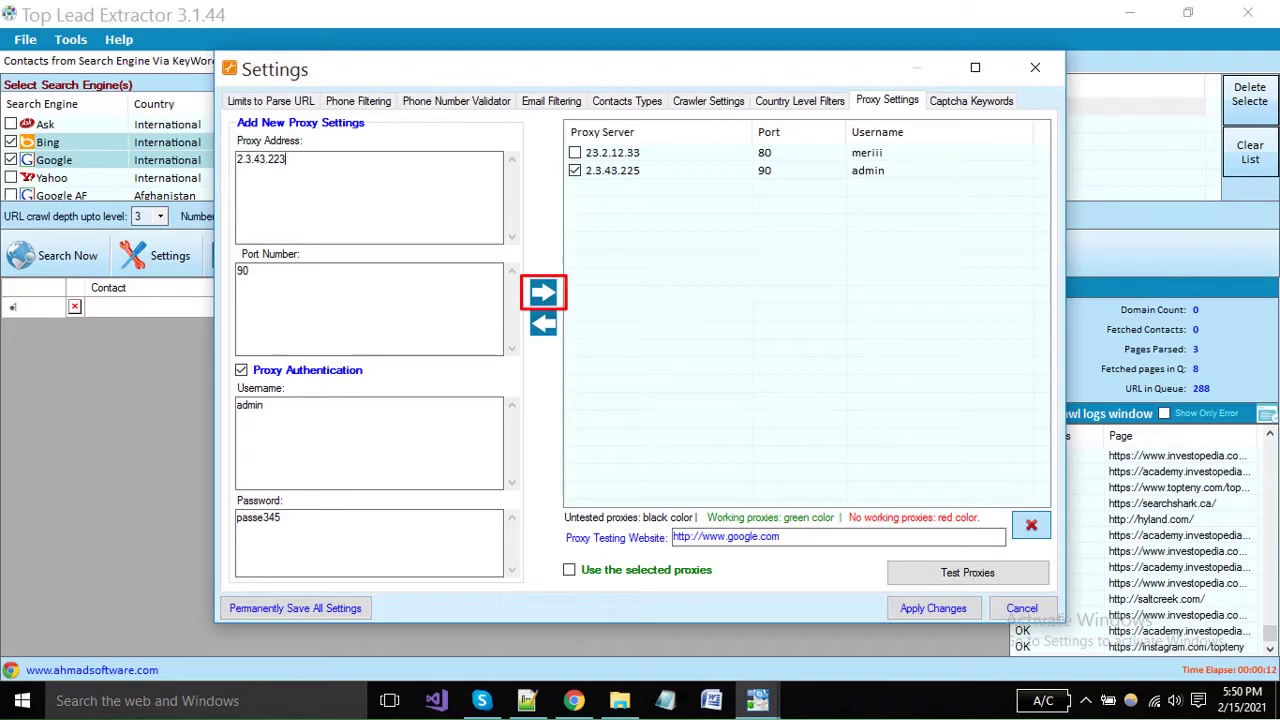
{"action": "left_click", "coordinate": [543, 292]}
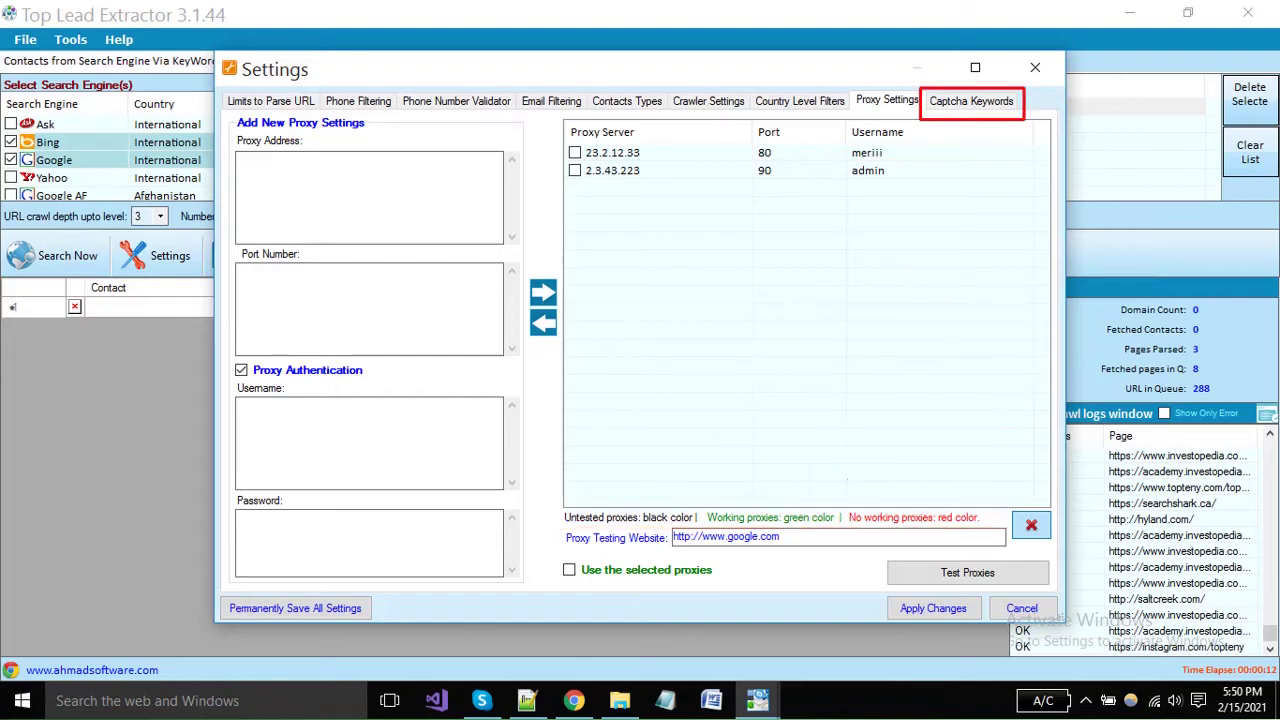
Review the Captcha Keywords list, then apply the changes to close Settings.
{"action": "key", "text": "ctrl+Tab"}
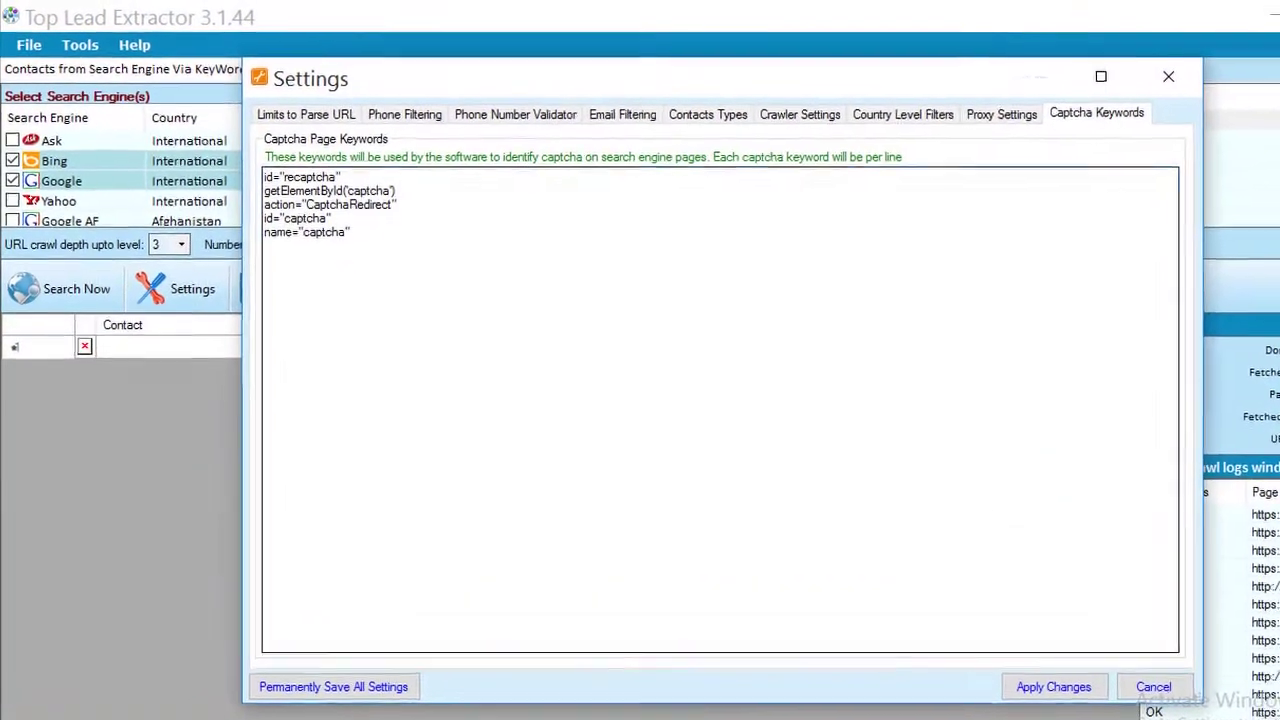
{"action": "key", "text": "ctrl+a"}
{"action": "key", "text": "ctrl+End"}
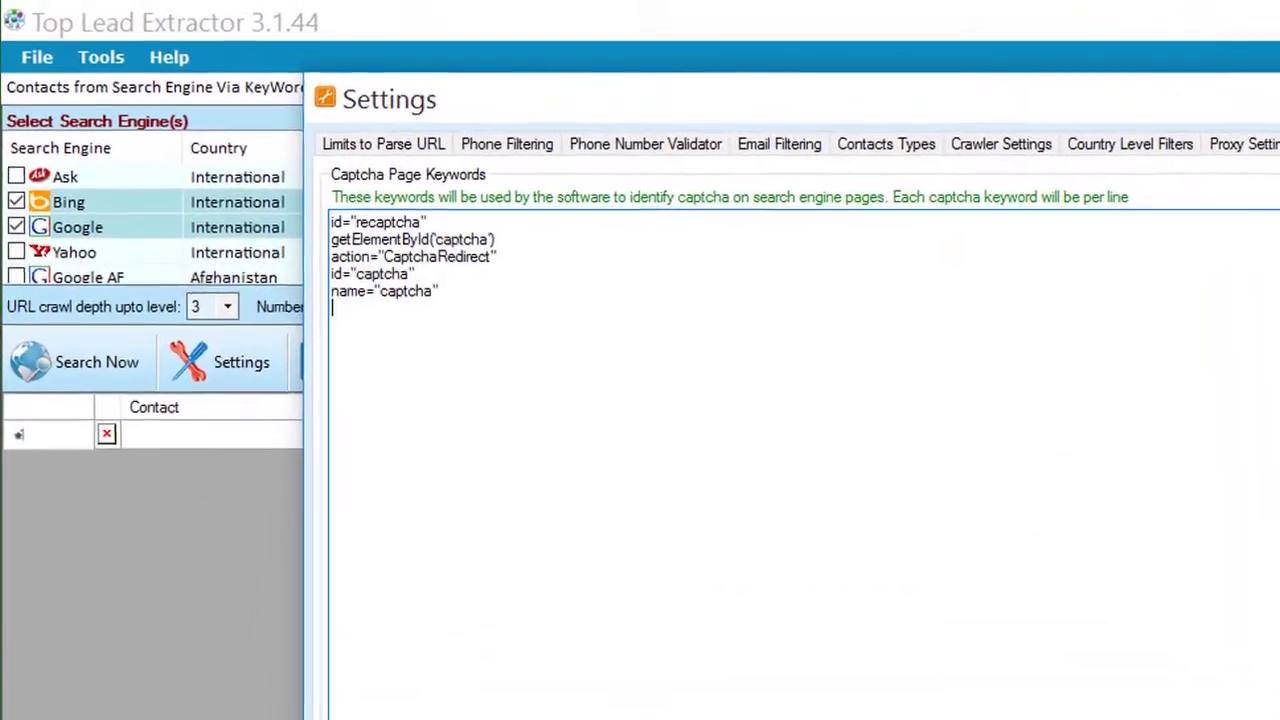
{"action": "key", "text": "shift+Up"}
{"action": "key", "text": "shift+Up"}
{"action": "key", "text": "shift+Up"}
{"action": "key", "text": "shift+Up"}
{"action": "key", "text": "shift+Up"}
{"action": "key", "text": "ctrl+End"}
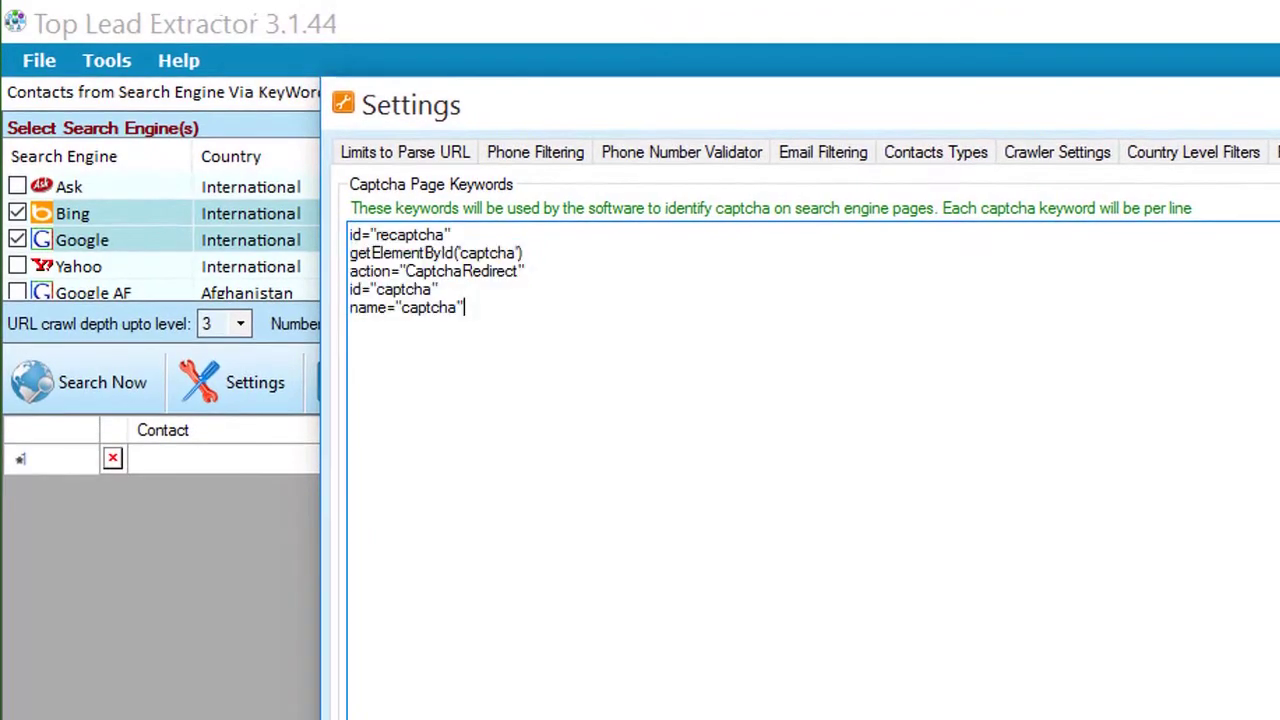
{"action": "key", "text": "ctrl+a"}
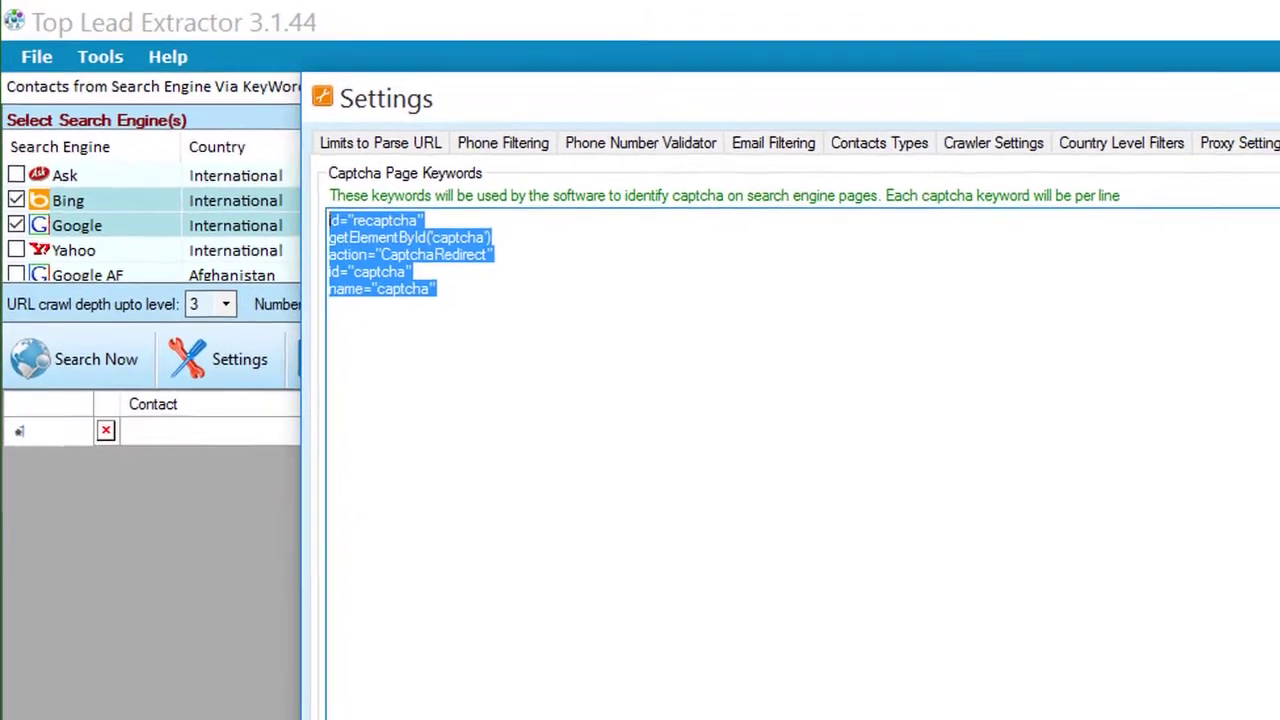
{"action": "key", "text": "ctrl+End"}
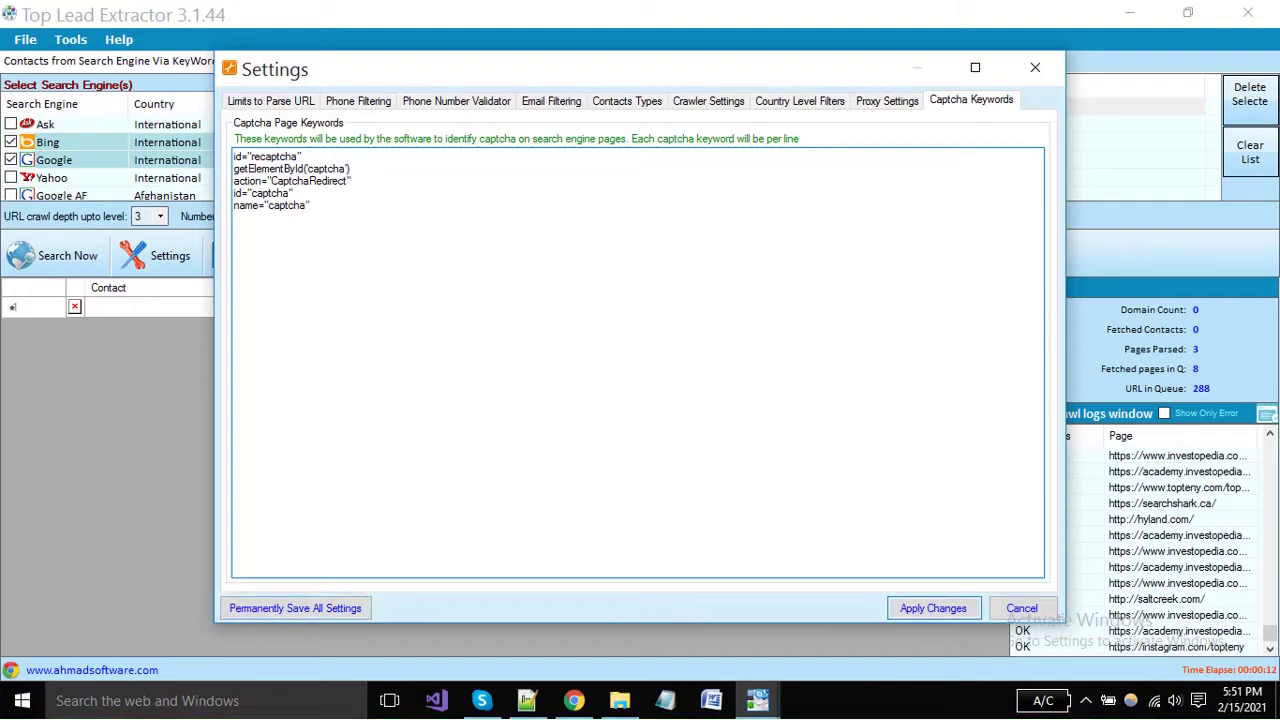
{"action": "key", "text": "Return"}
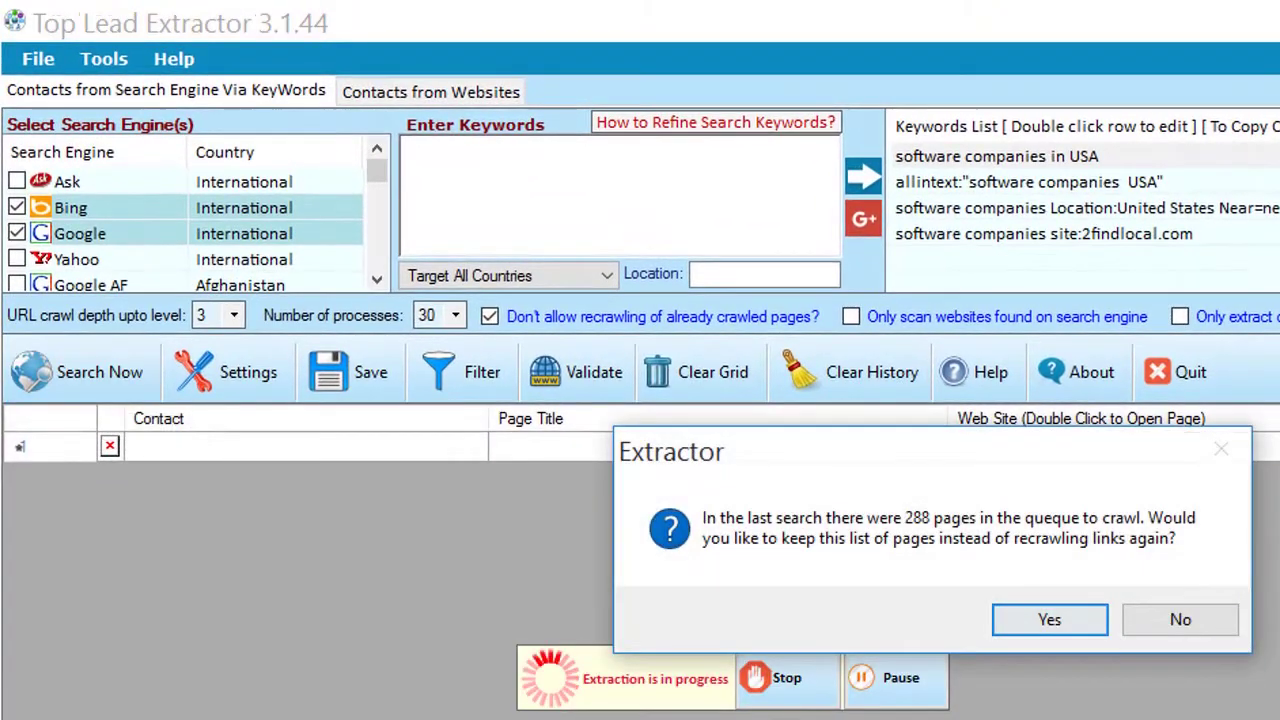
Run the extraction with the 288 queued pages, then stop it at 21 contacts from 15 pages.
{"action": "left_click", "coordinate": [1163, 618]}
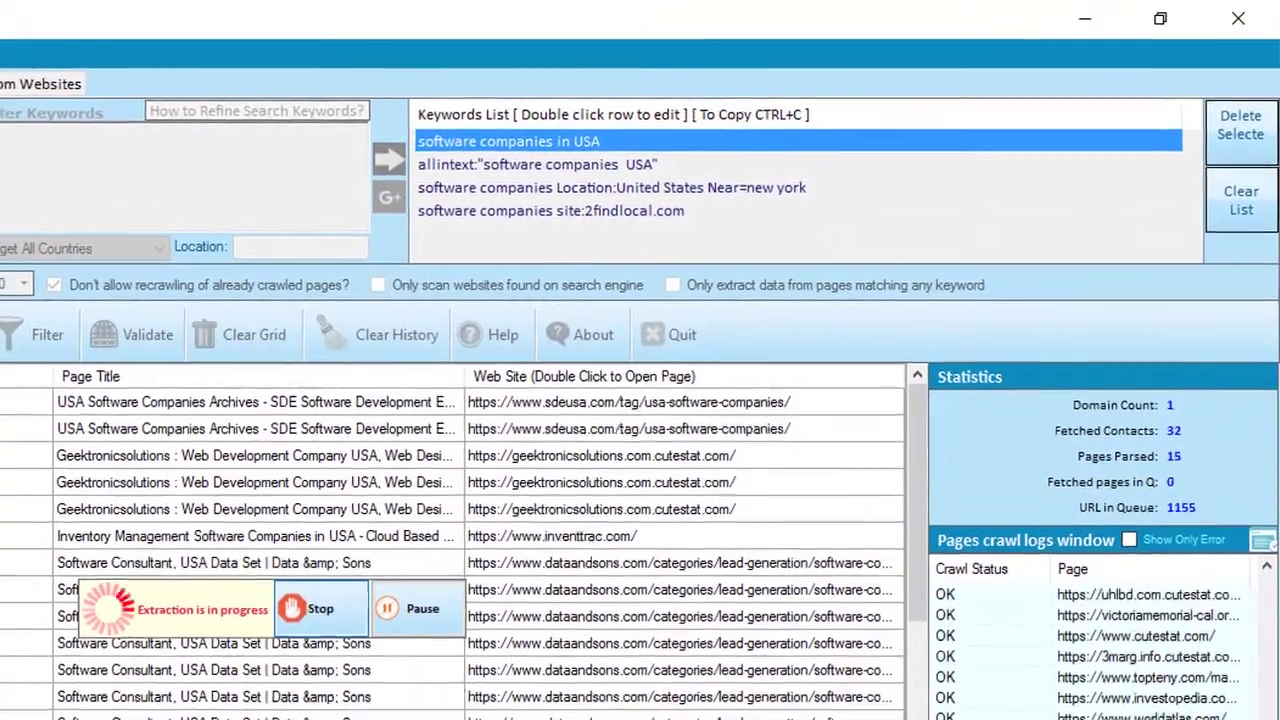
{"action": "left_click", "coordinate": [305, 613]}
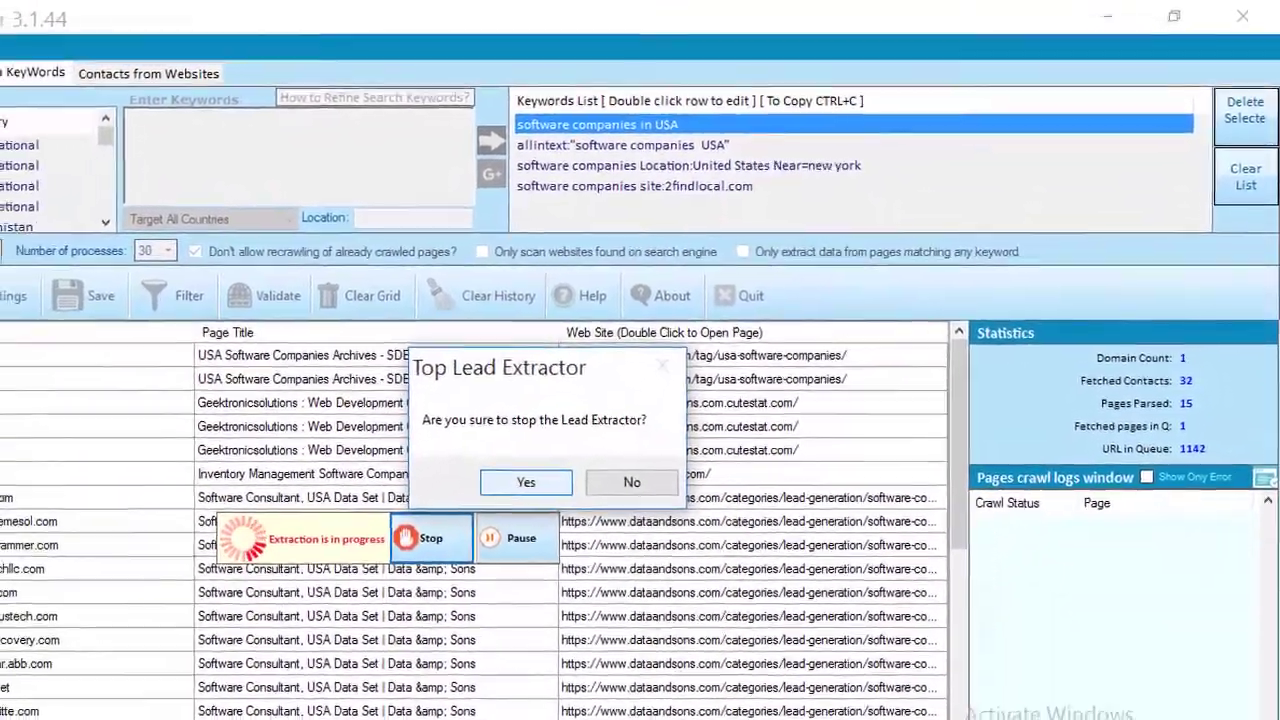
{"action": "key", "text": "Return"}
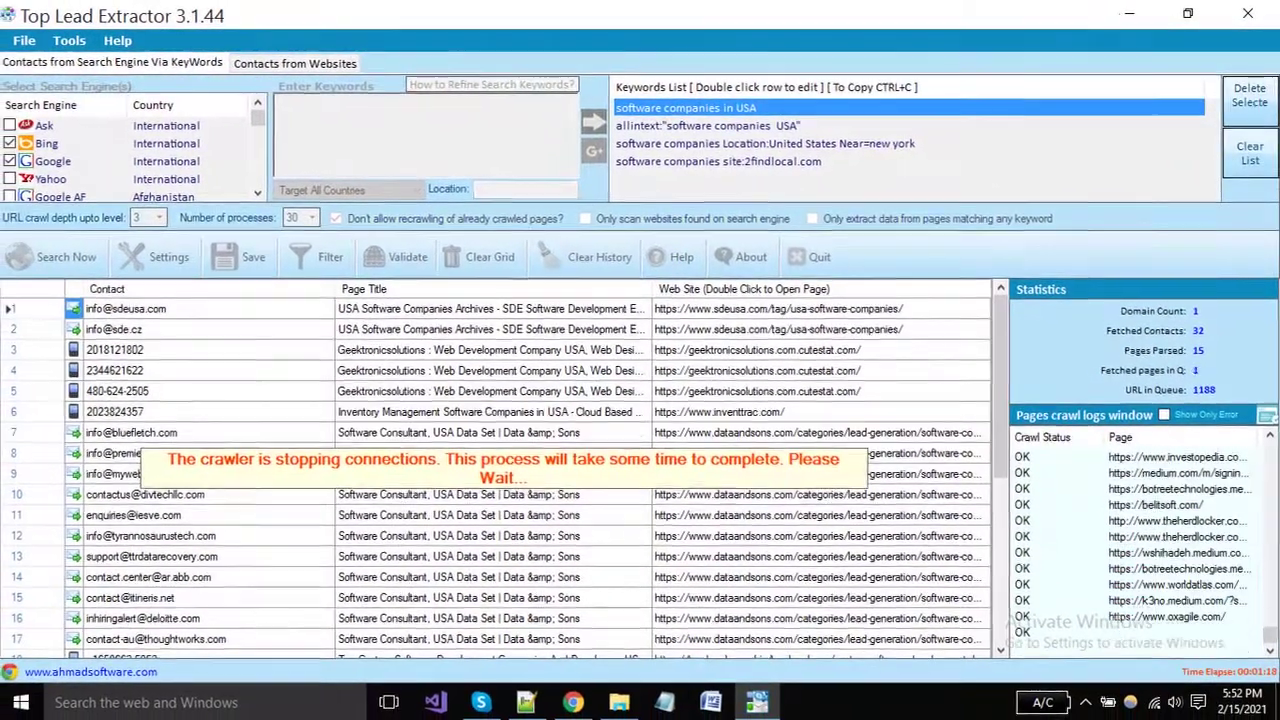
{"action": "scroll", "coordinate": [495, 425], "scroll_direction": "down", "scroll_amount": 6}
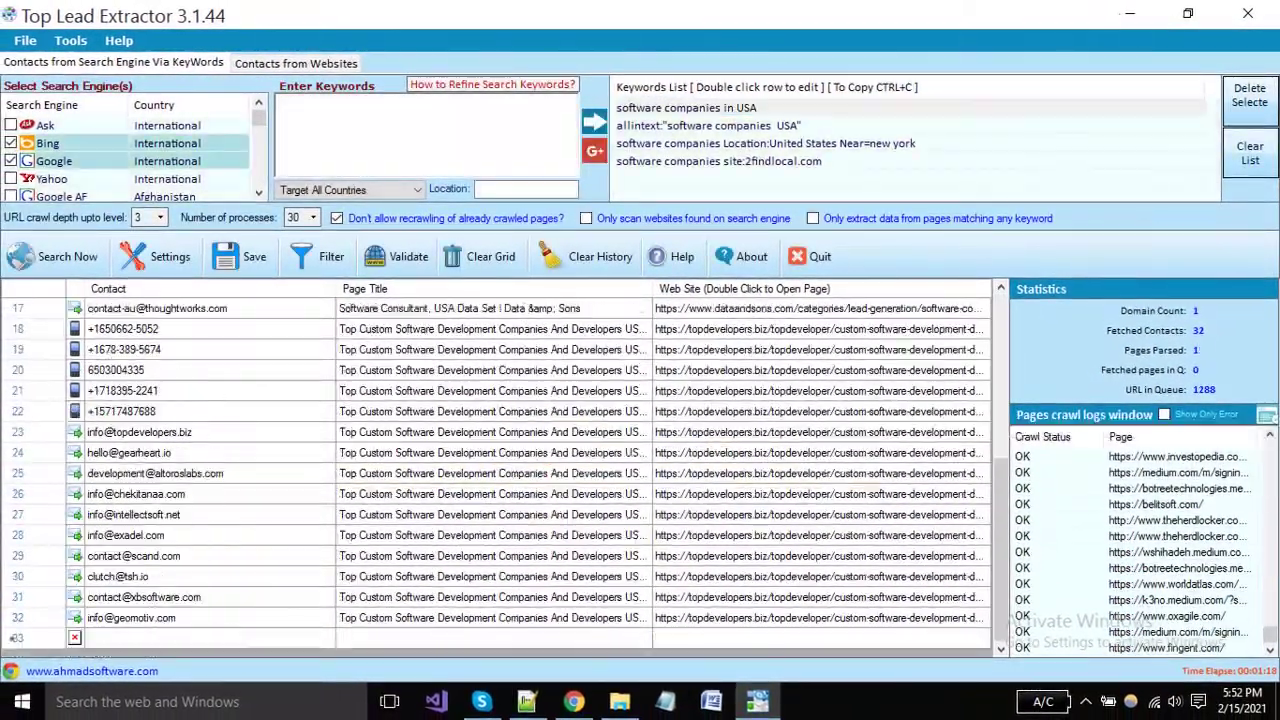
{"action": "scroll", "coordinate": [495, 425], "scroll_direction": "up", "scroll_amount": 6}
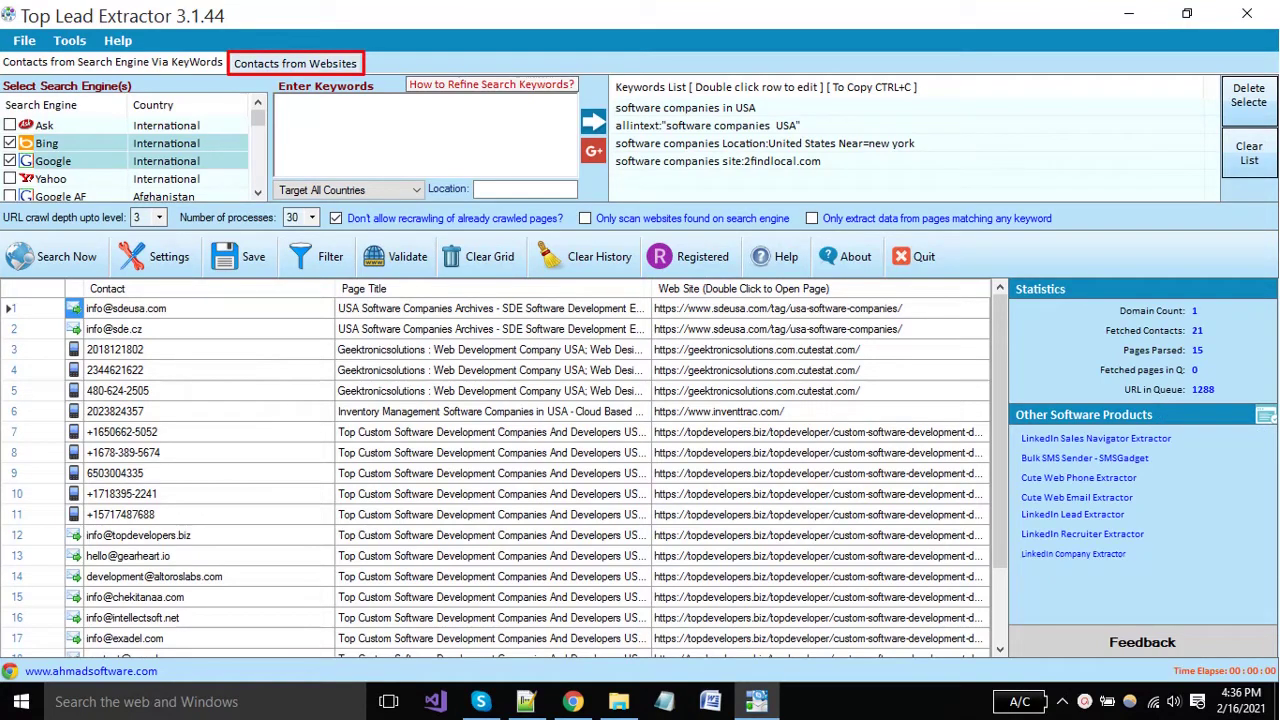
Switch Top Lead Extractor to the Contacts from Websites tab, with its websites list still empty.
{"action": "left_click", "coordinate": [295, 63]}
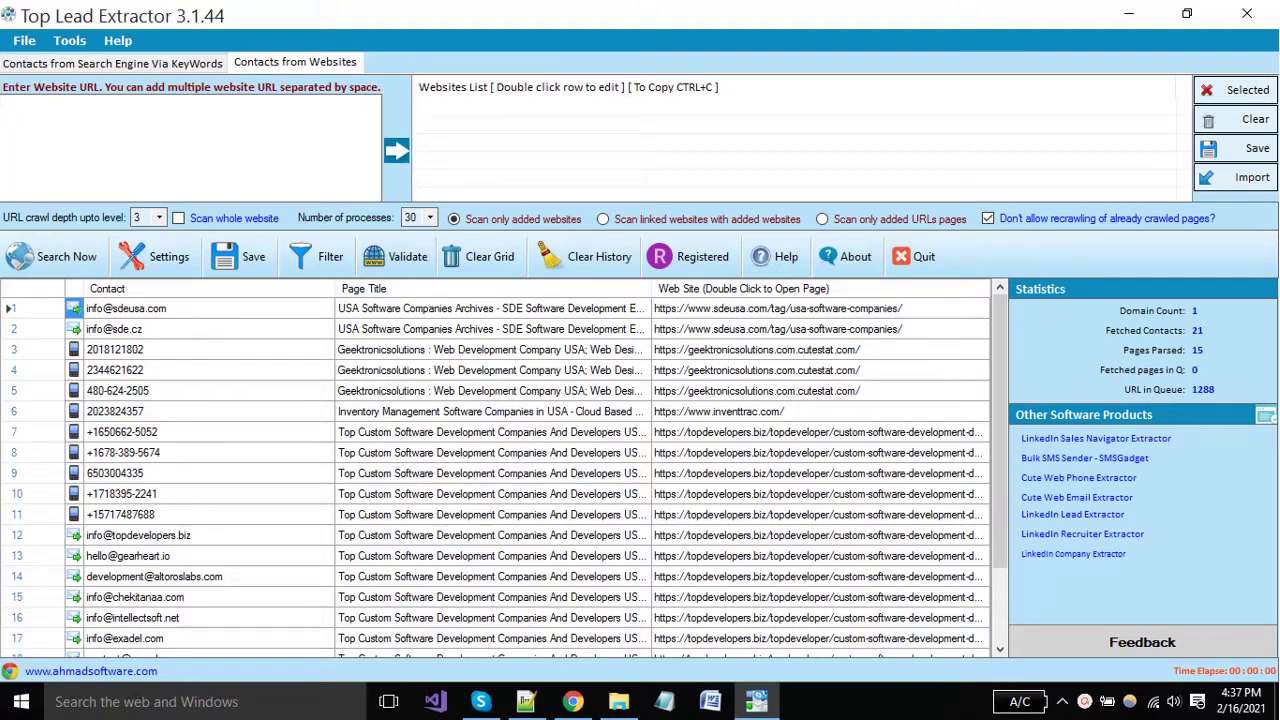
Search 2findlocal.com in Chrome for 'software companies'.
{"action": "left_click", "coordinate": [572, 701]}
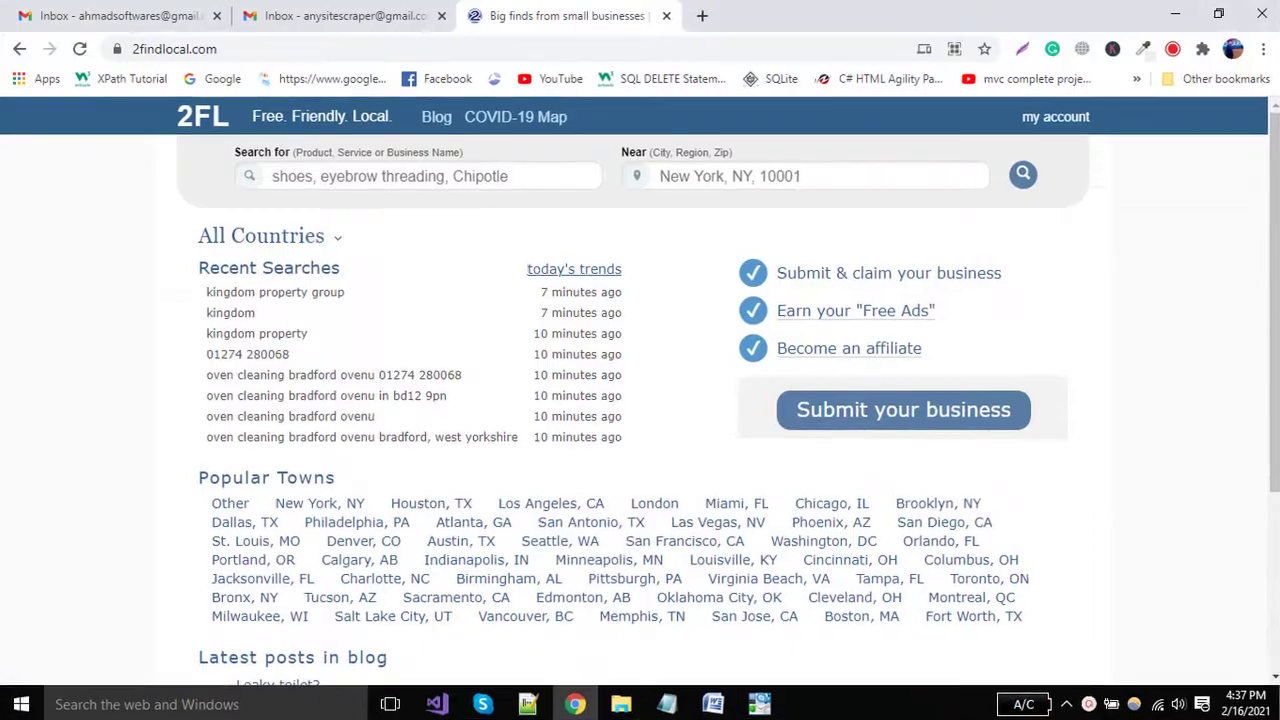
{"action": "key", "text": "ctrl+l"}
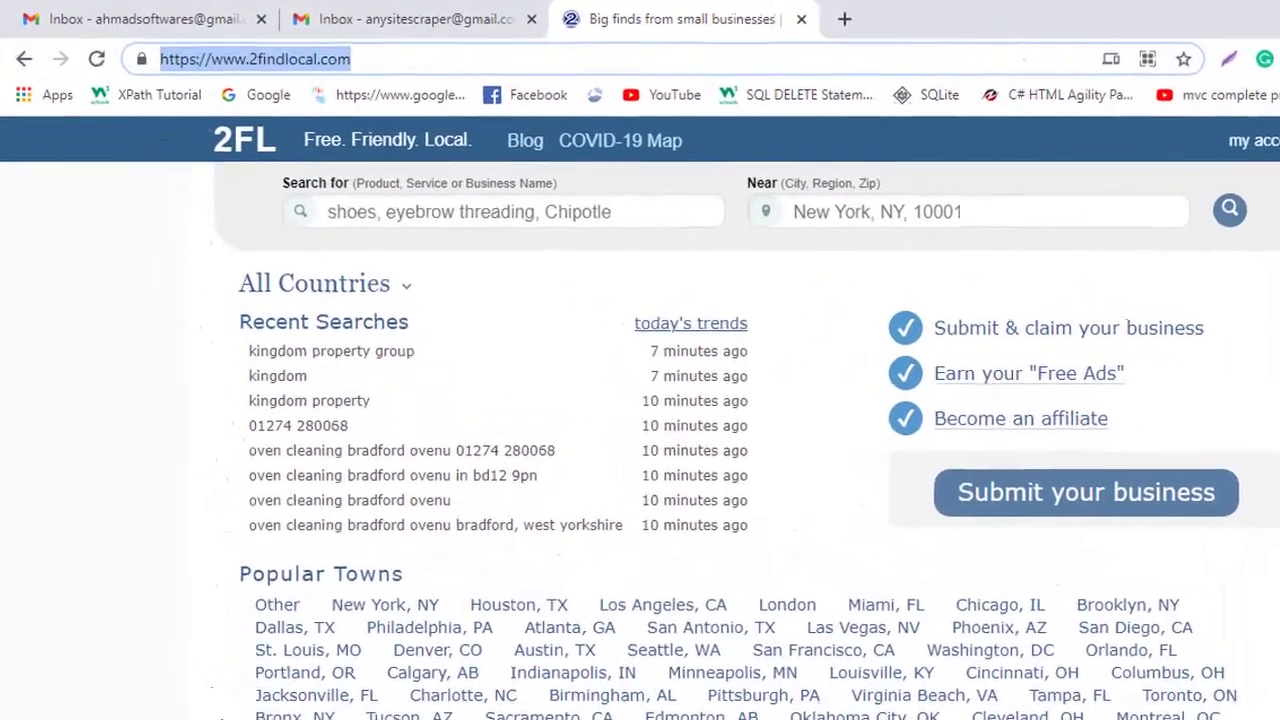
{"action": "key", "text": "End"}
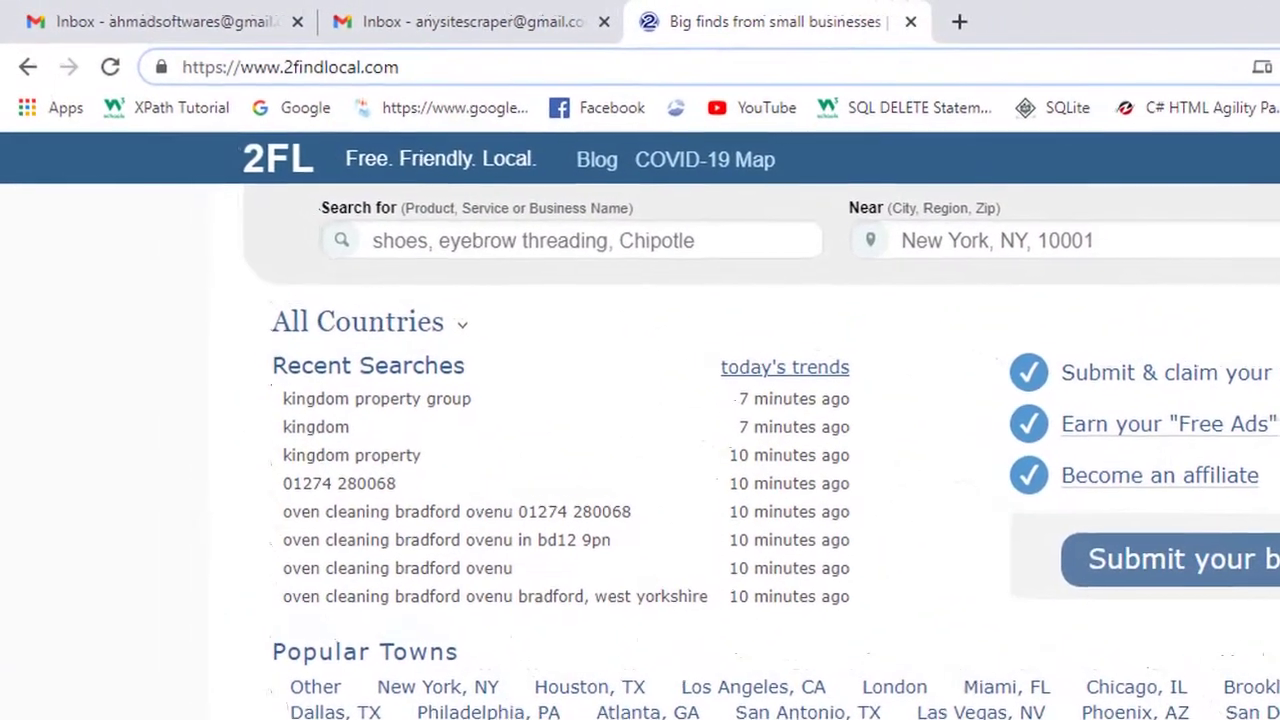
{"action": "left_click", "coordinate": [540, 245]}
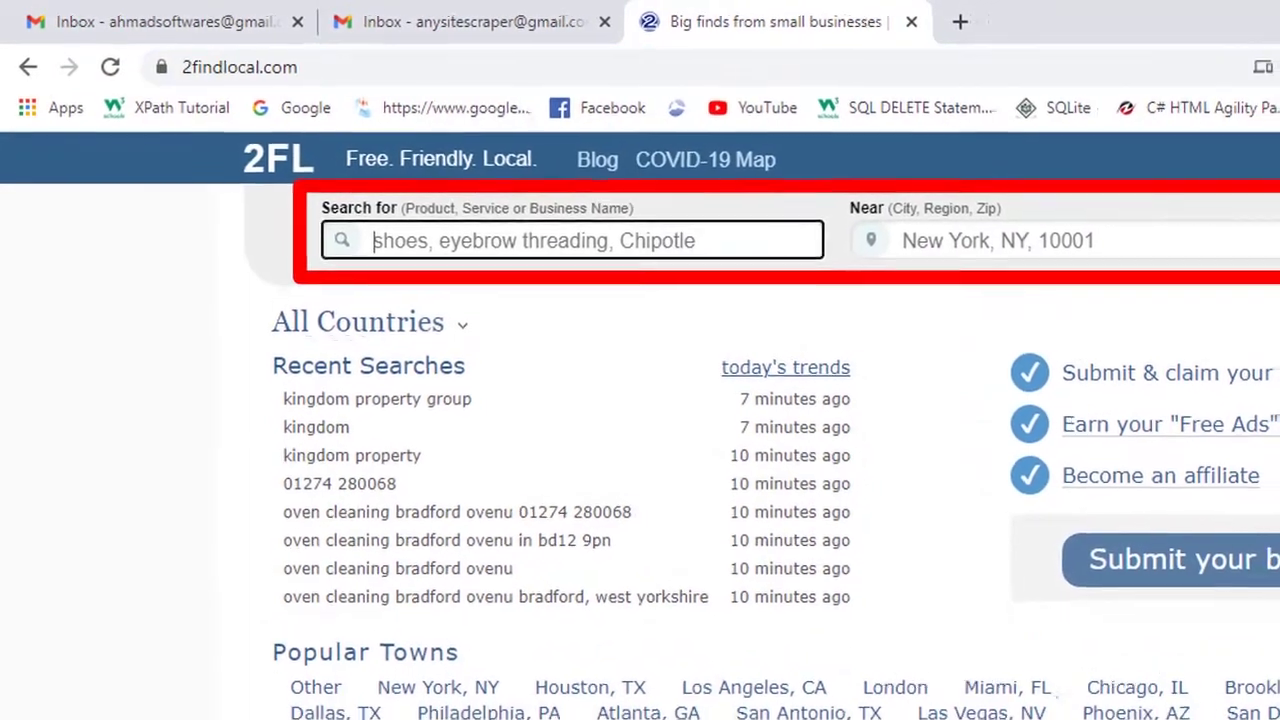
{"action": "type", "text": "so"}
{"action": "type", "text": "ftware c"}
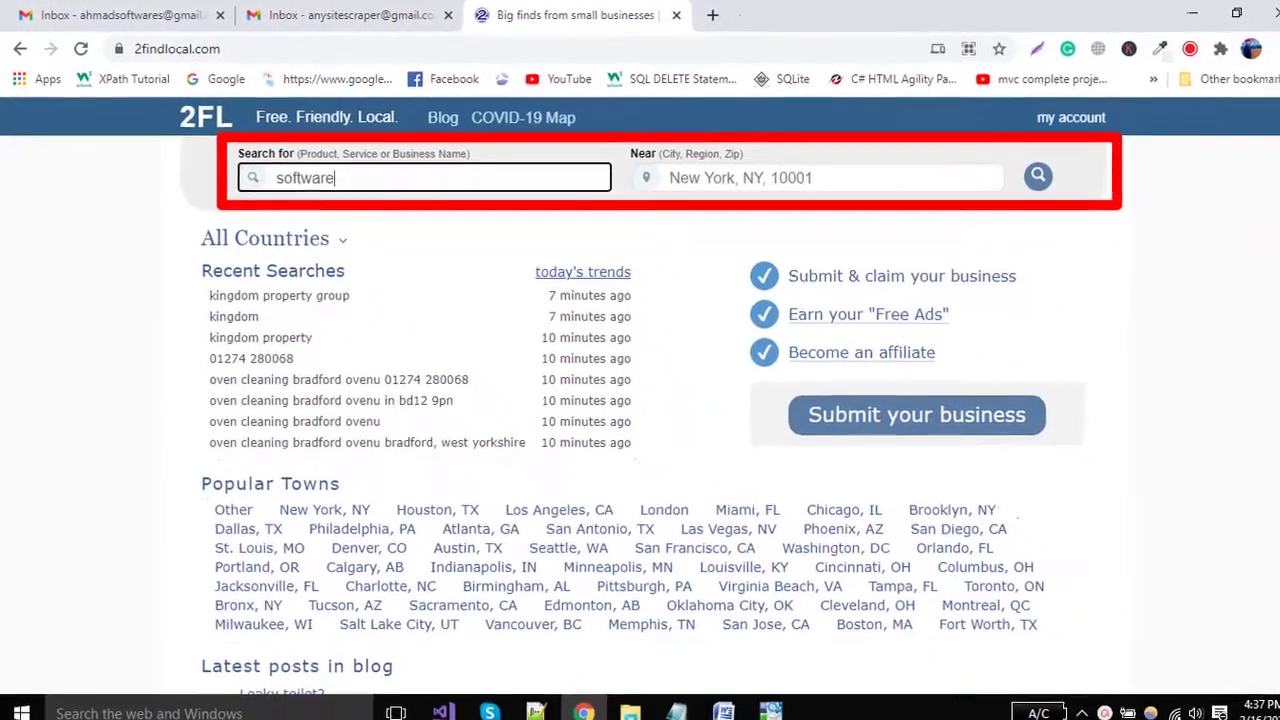
{"action": "type", "text": "ompanies"}
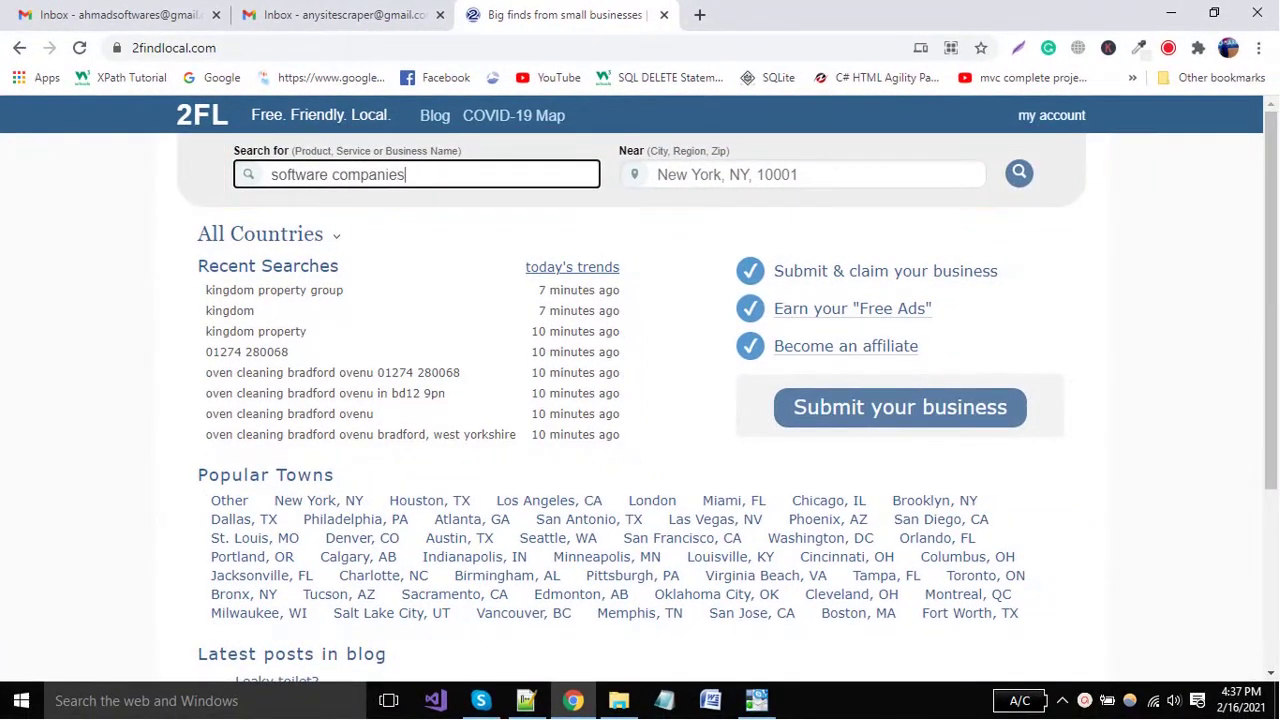
{"action": "key", "text": "Return"}
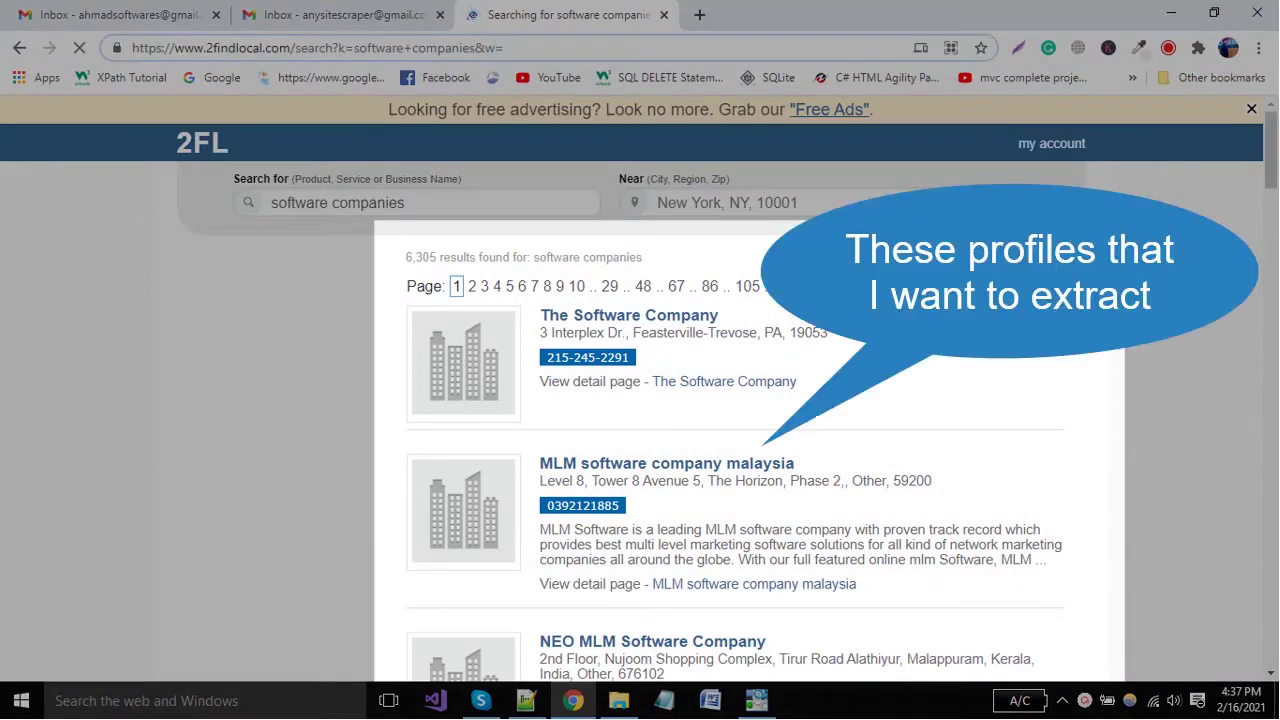
Look over the 6,305 results and select the results page URL.
{"action": "scroll", "coordinate": [740, 450], "scroll_direction": "down", "scroll_amount": 10}
{"action": "scroll", "coordinate": [740, 450], "scroll_direction": "up", "scroll_amount": 10}
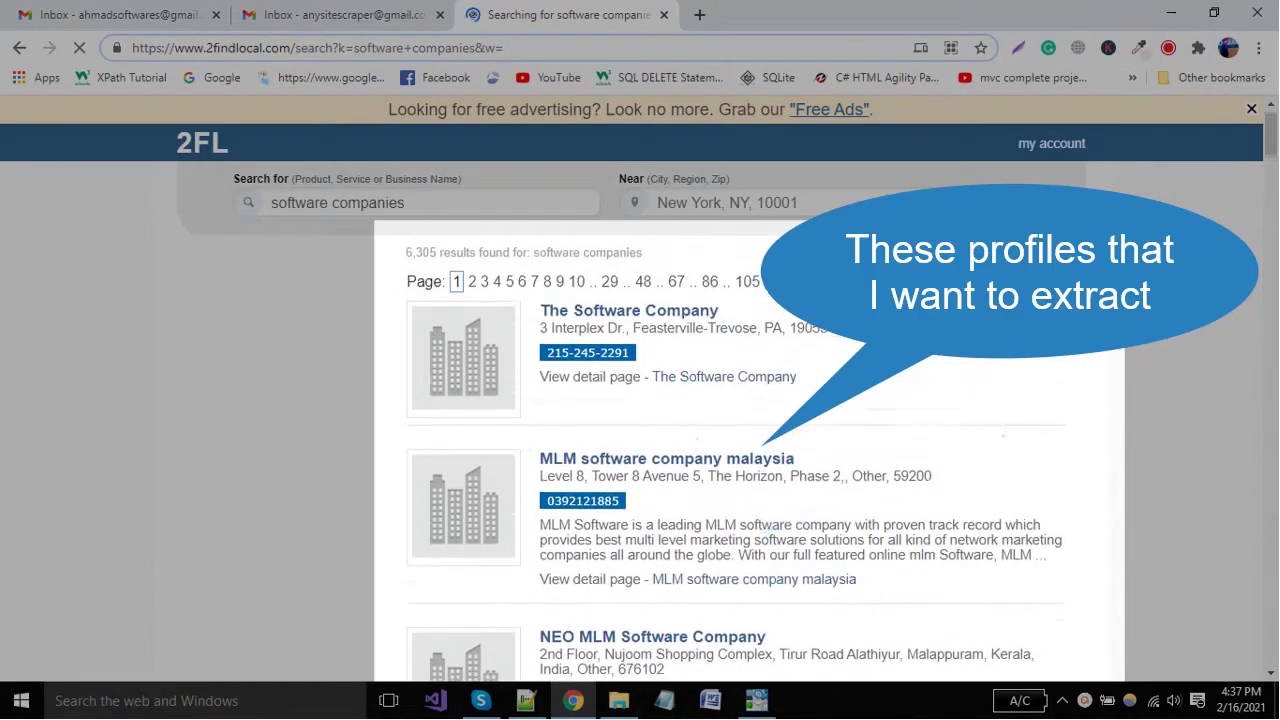
{"action": "scroll", "coordinate": [740, 450], "scroll_direction": "down", "scroll_amount": 1}
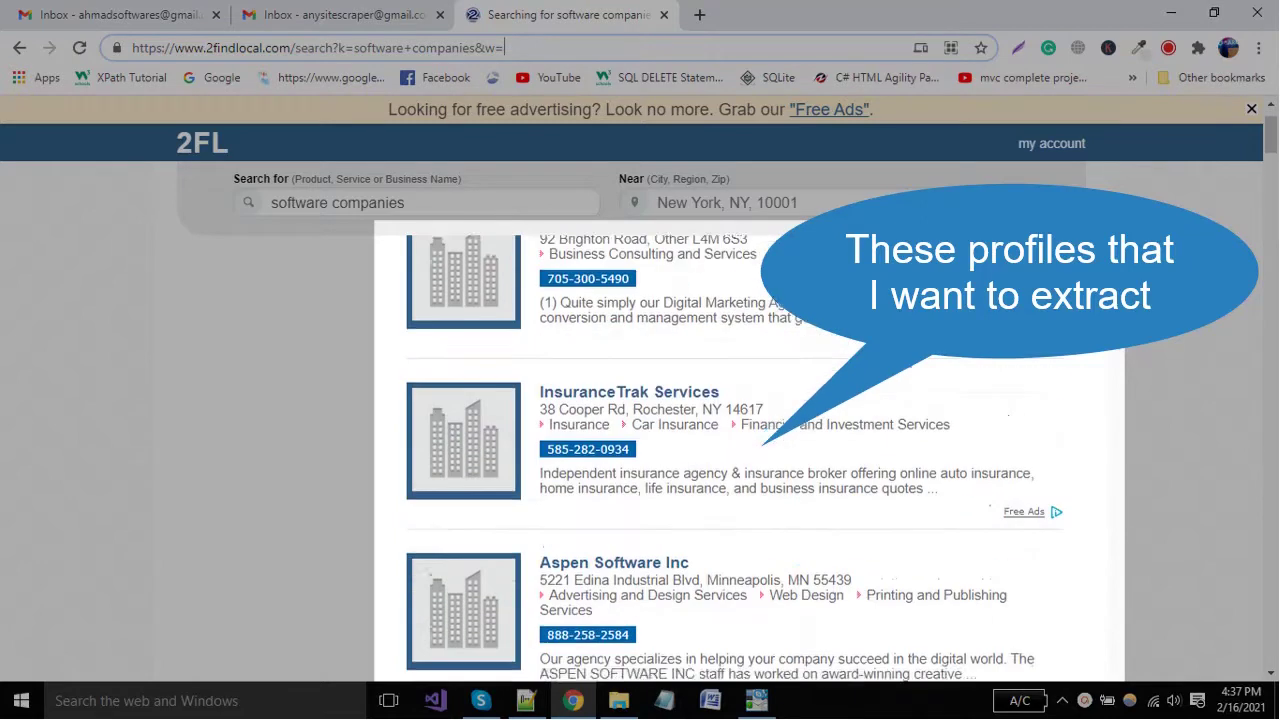
{"action": "scroll", "coordinate": [740, 450], "scroll_direction": "up", "scroll_amount": 1}
{"action": "left_click", "coordinate": [317, 48]}
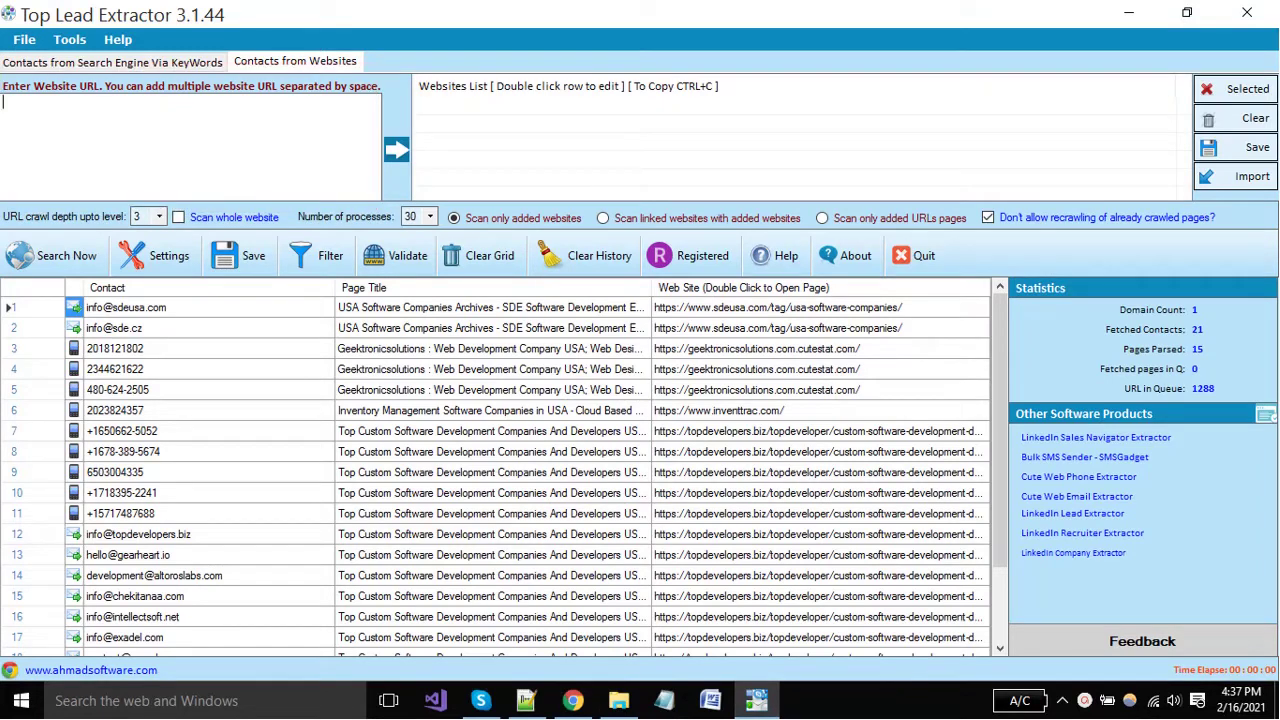
Add the pasted 2findlocal search URL to the websites list, then clear old contacts and crawl history.
{"action": "type", "text": "https://www.2findlocal.com/search?k=software+companies&w="}
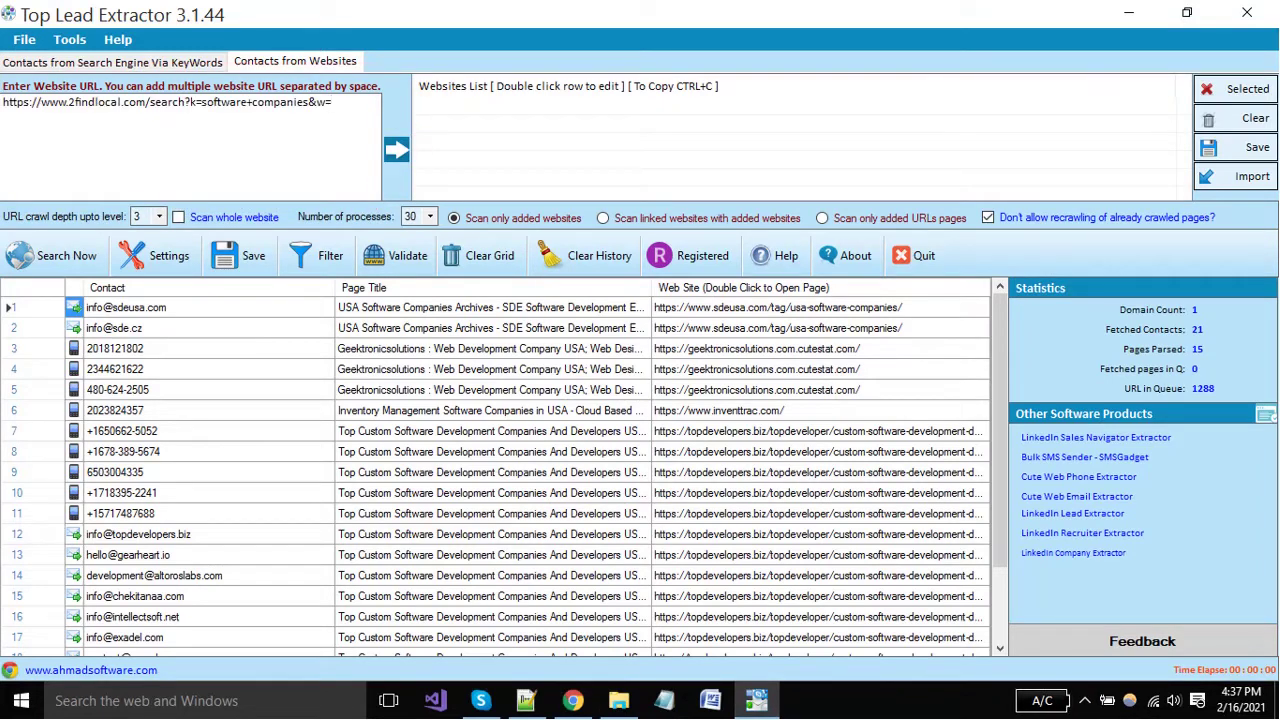
{"action": "key", "text": "Return"}
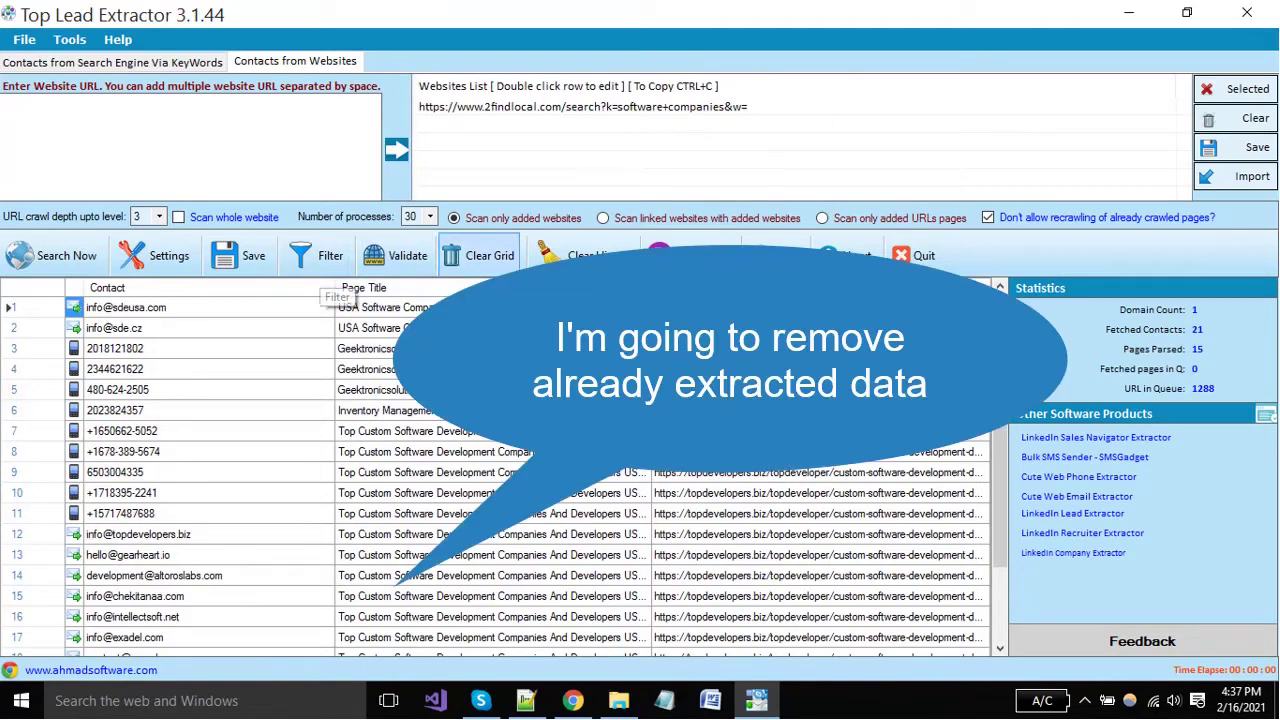
{"action": "left_click", "coordinate": [479, 255]}
{"action": "key", "text": "Return"}
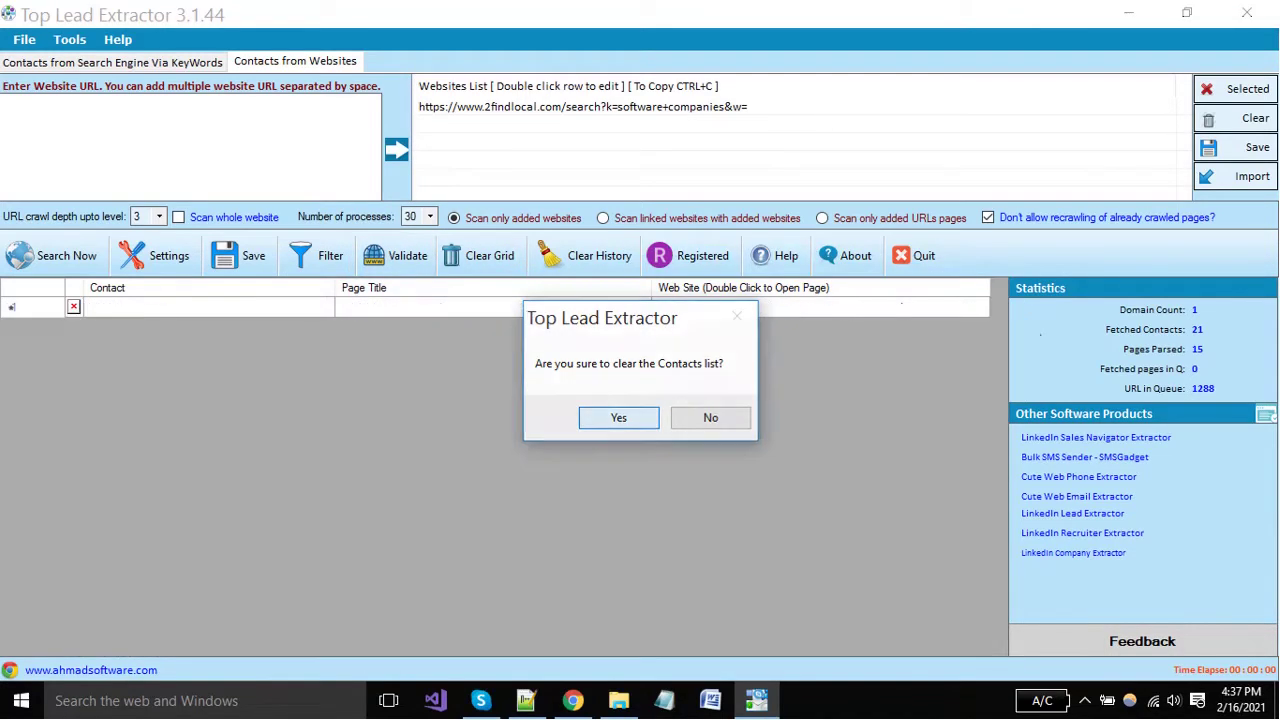
{"action": "key", "text": "Return"}
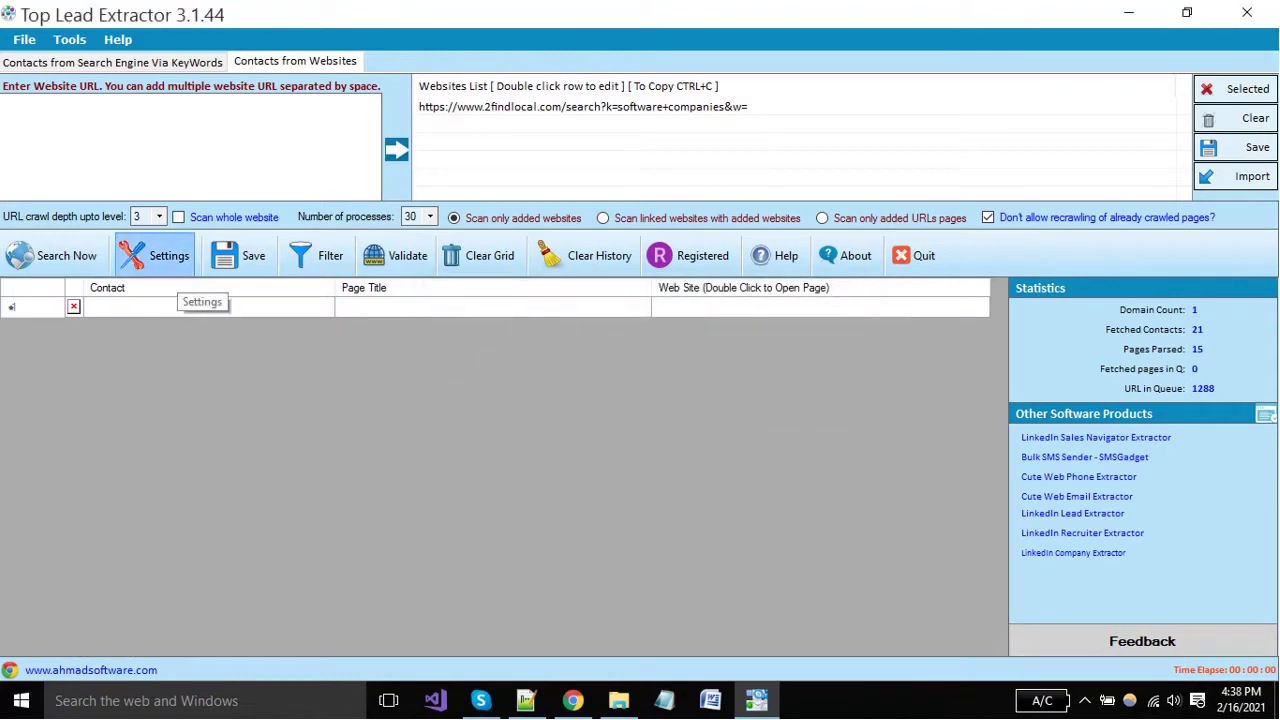
{"action": "left_click", "coordinate": [160, 262]}
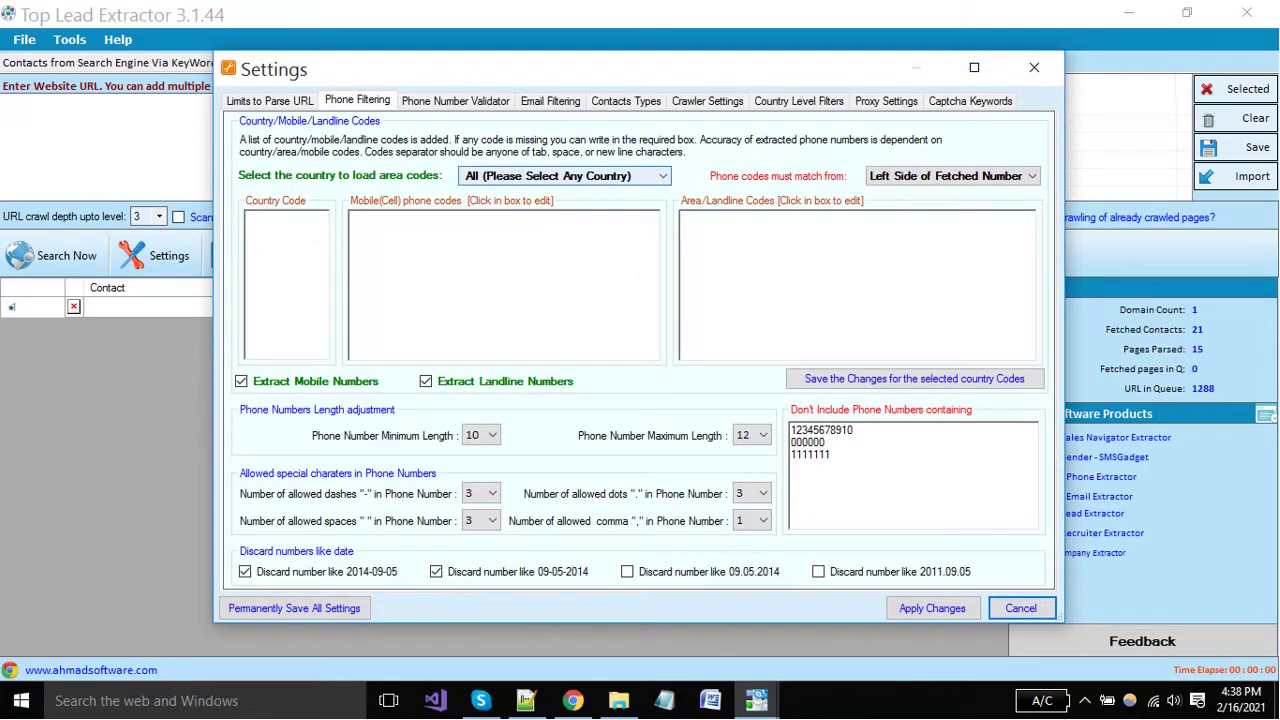
{"action": "key", "text": "alt+Down"}
{"action": "key", "text": "u"}
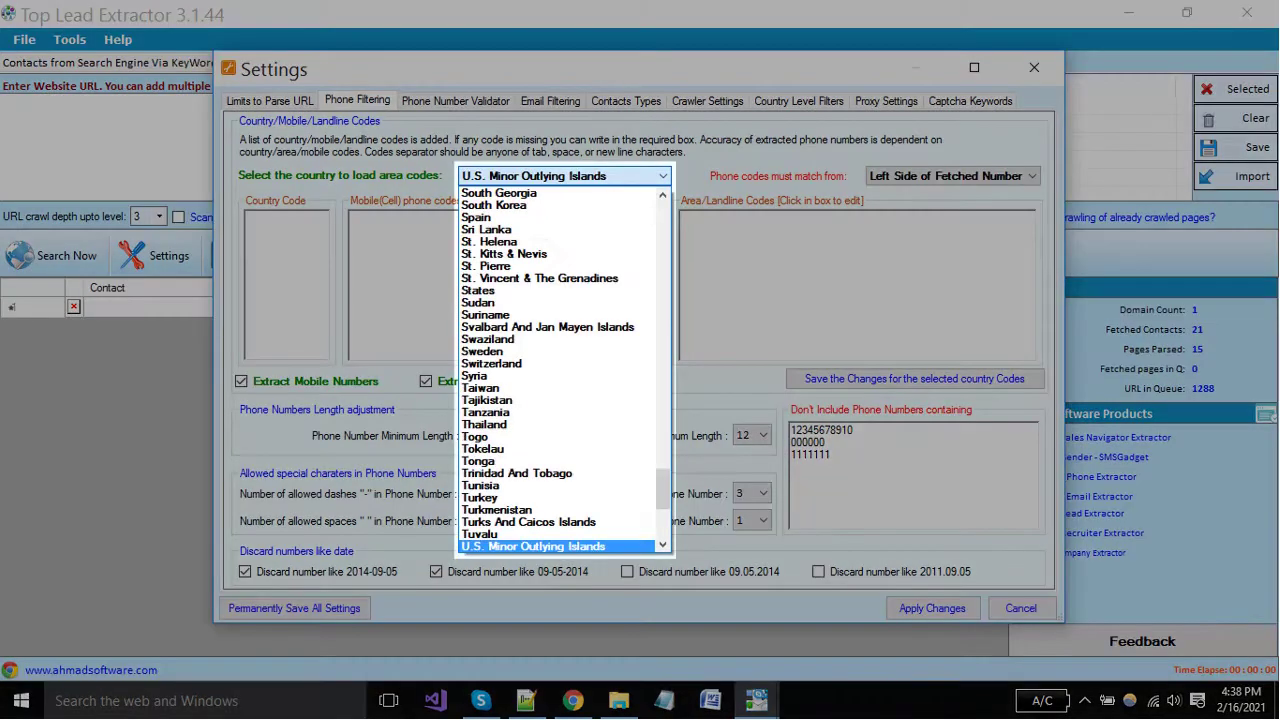
{"action": "scroll", "coordinate": [563, 370], "scroll_direction": "down", "scroll_amount": 1}
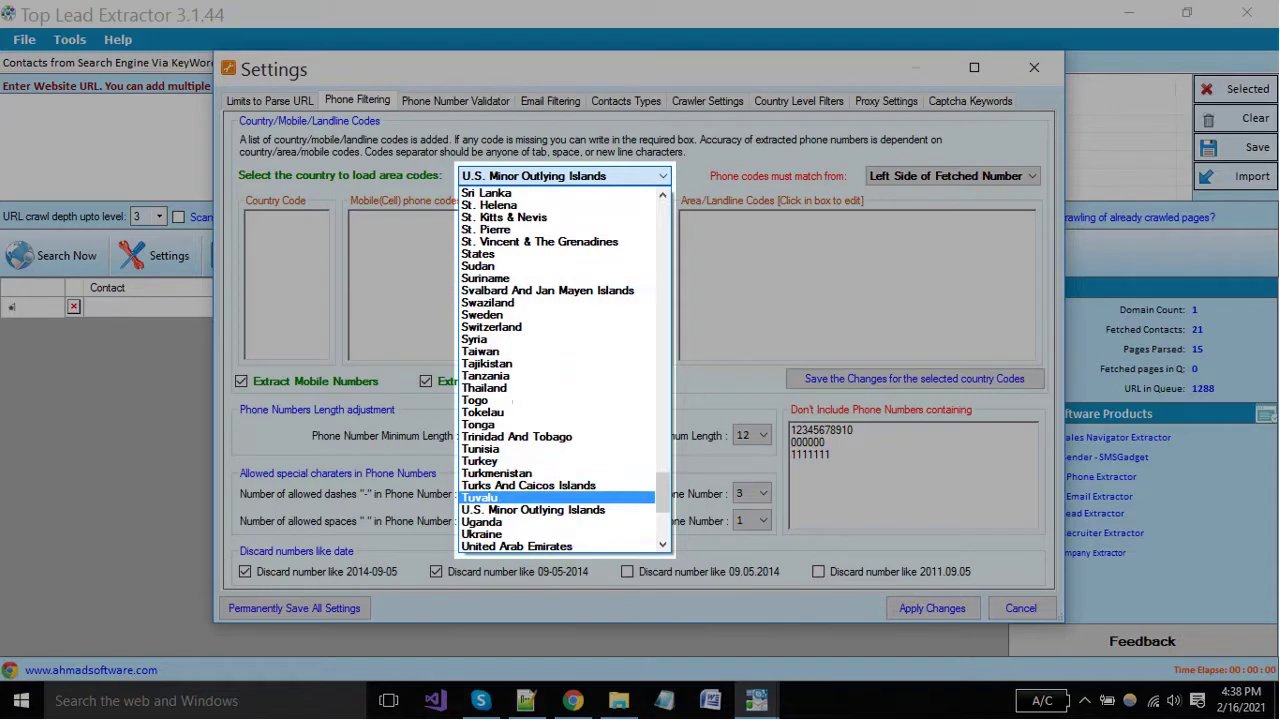
{"action": "scroll", "coordinate": [563, 370], "scroll_direction": "down", "scroll_amount": 1}
{"action": "left_click", "coordinate": [497, 545]}
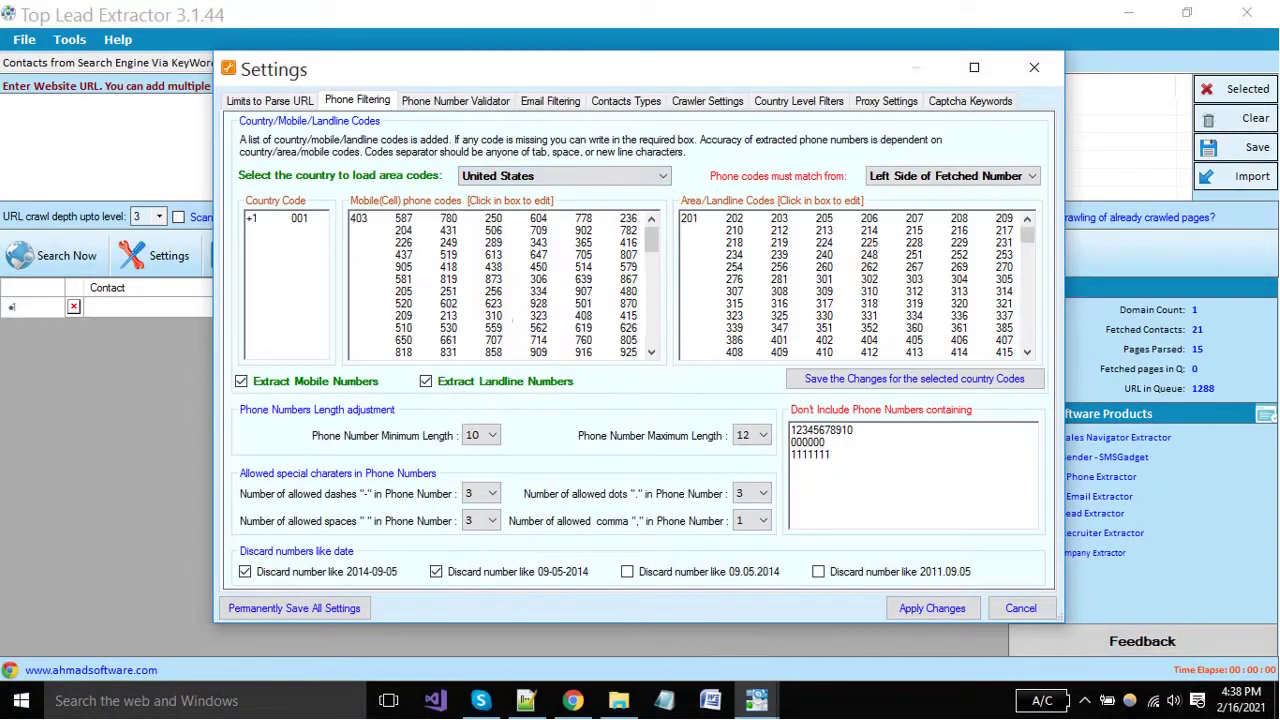
{"action": "left_click", "coordinate": [269, 101]}
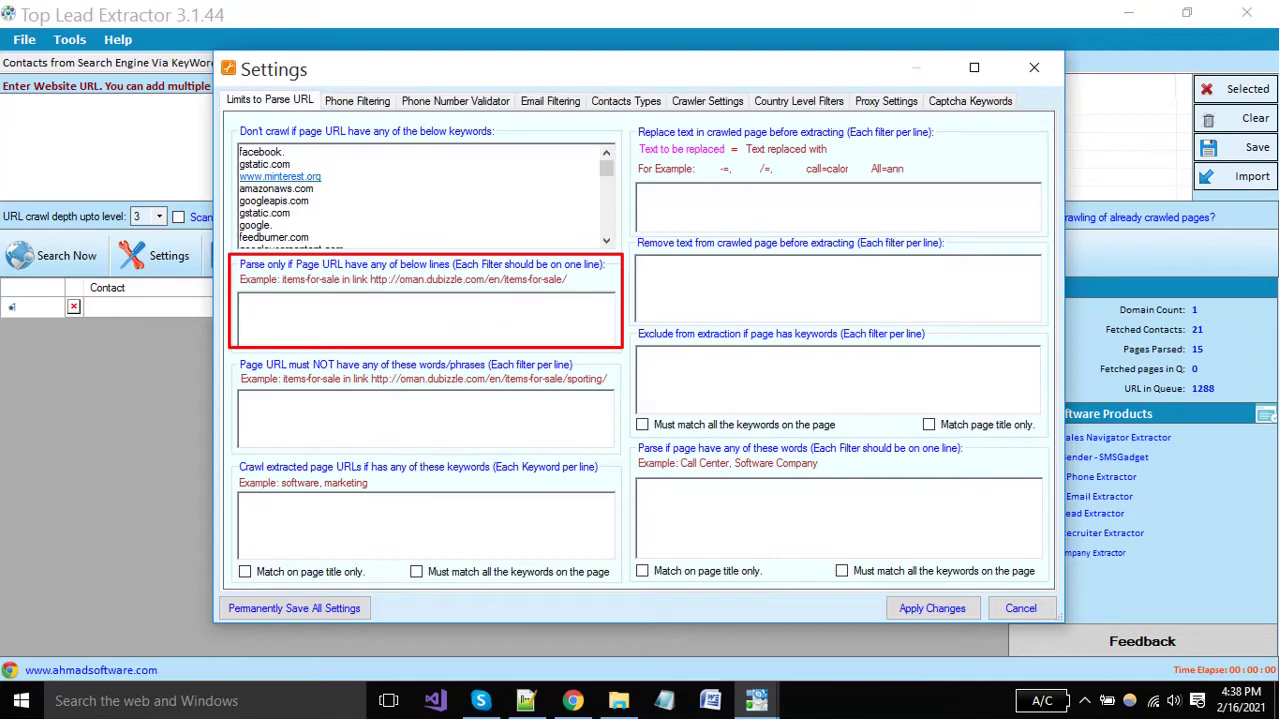
{"action": "left_click", "coordinate": [241, 300]}
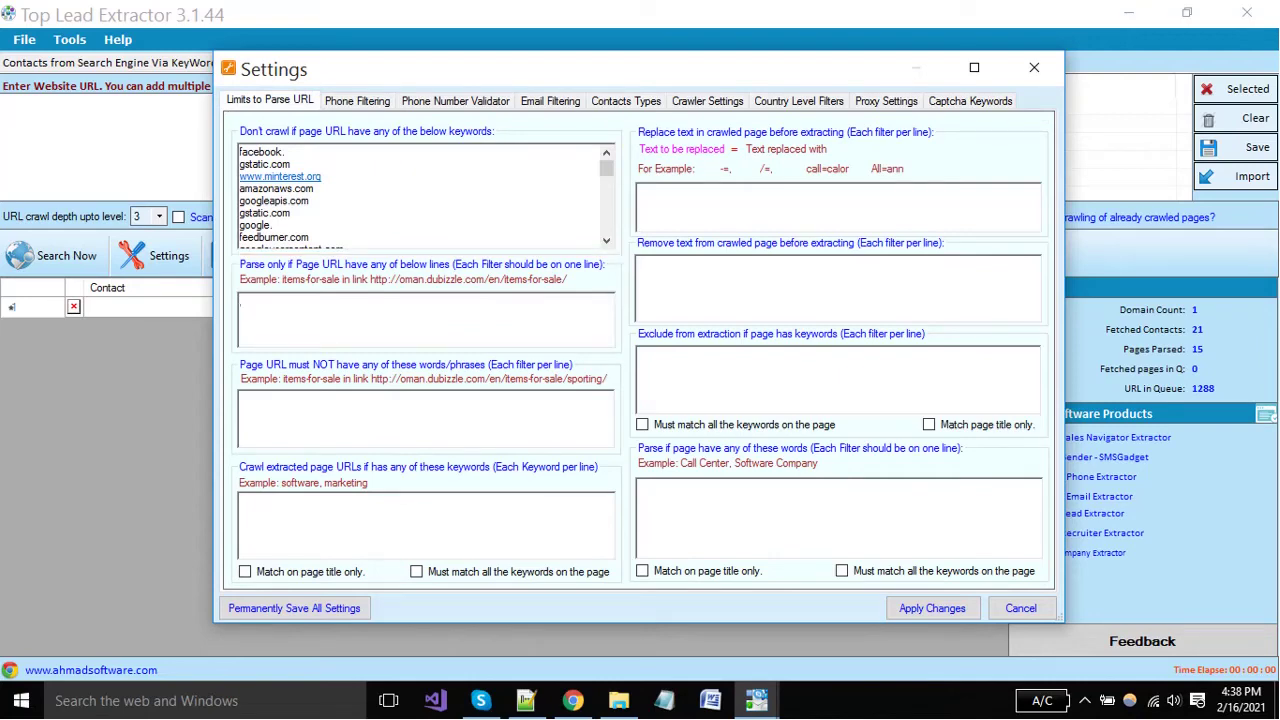
{"action": "left_click", "coordinate": [1021, 608]}
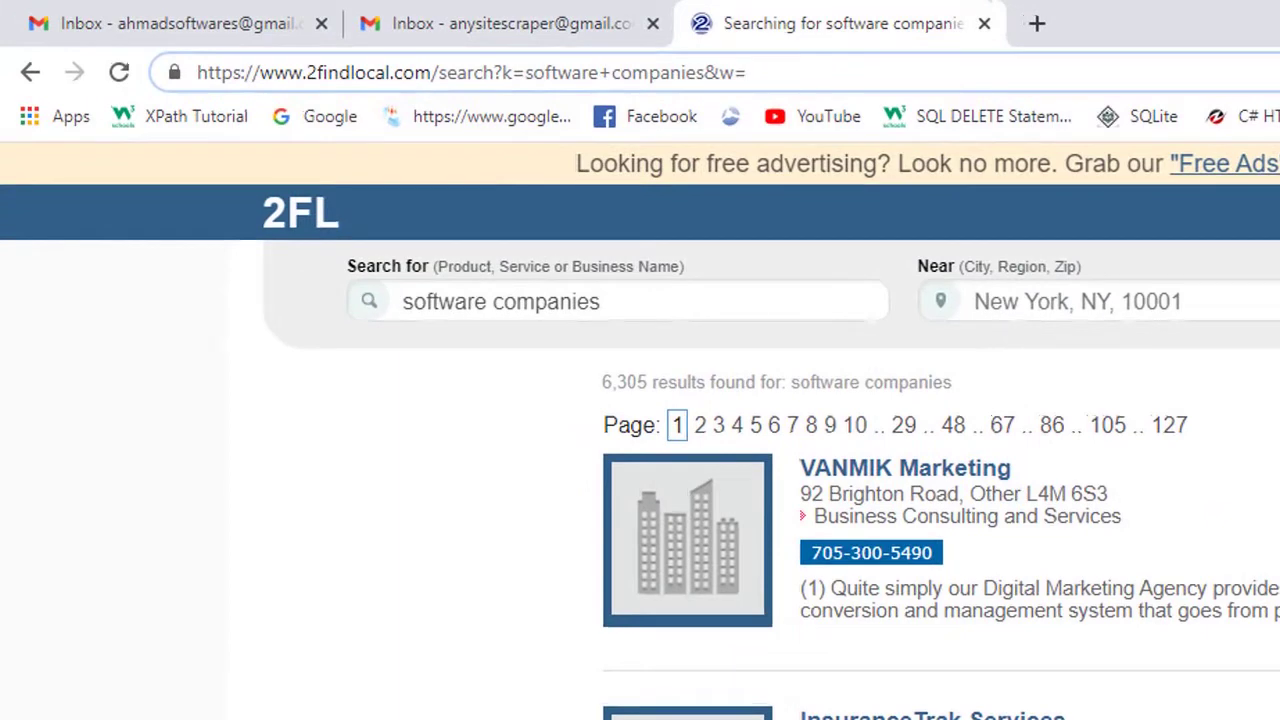
Load page 2 of the 2findlocal software-companies results.
{"action": "double_click", "coordinate": [347, 72]}
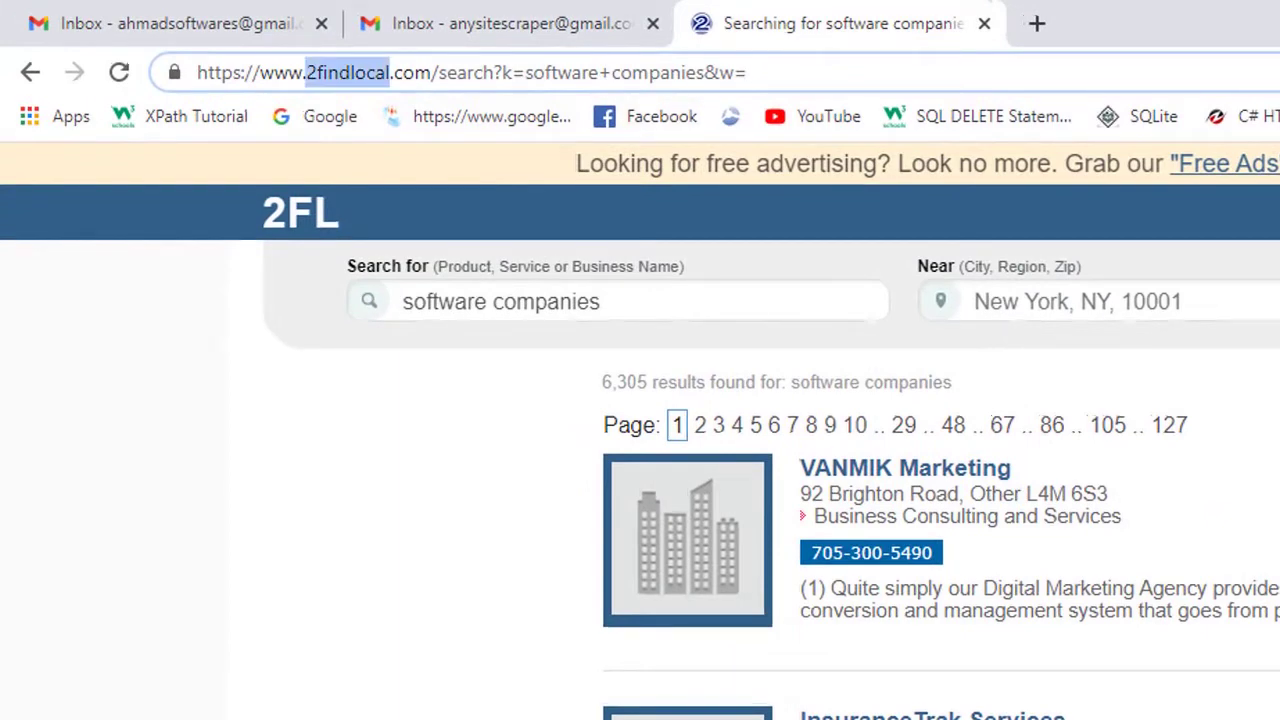
{"action": "double_click", "coordinate": [556, 72]}
{"action": "left_click", "coordinate": [746, 72]}
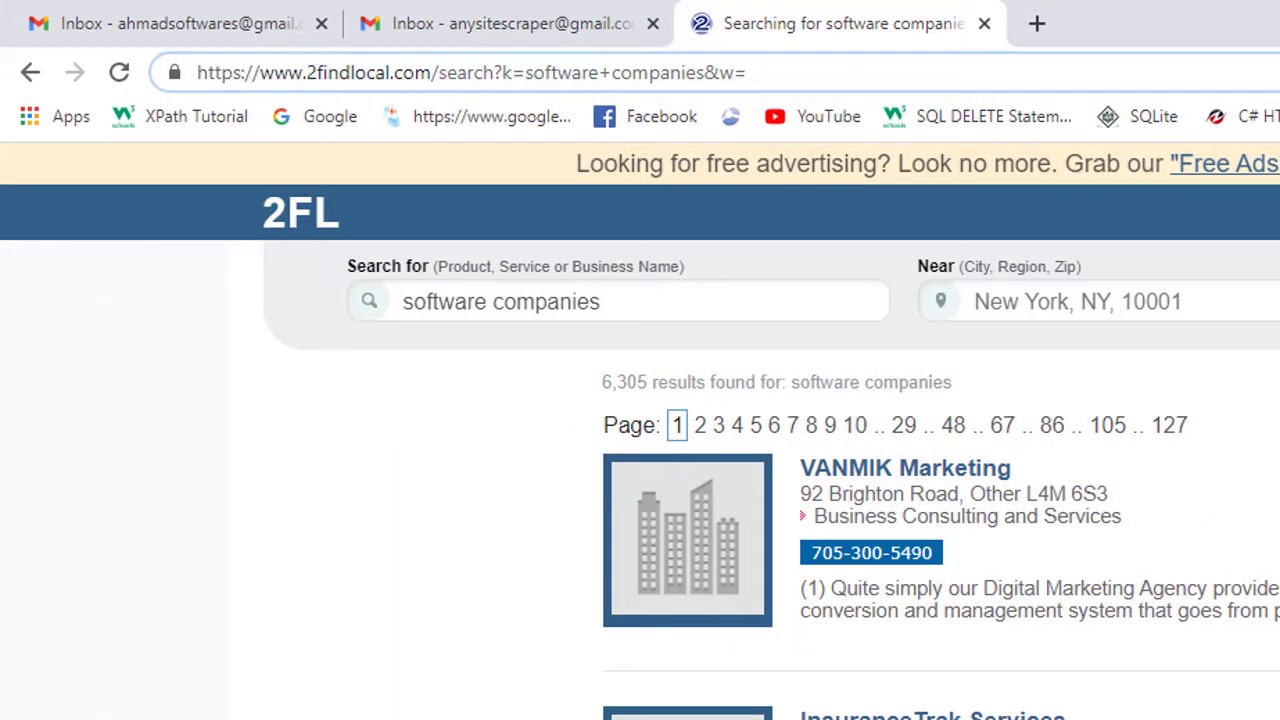
{"action": "key", "text": "Return"}
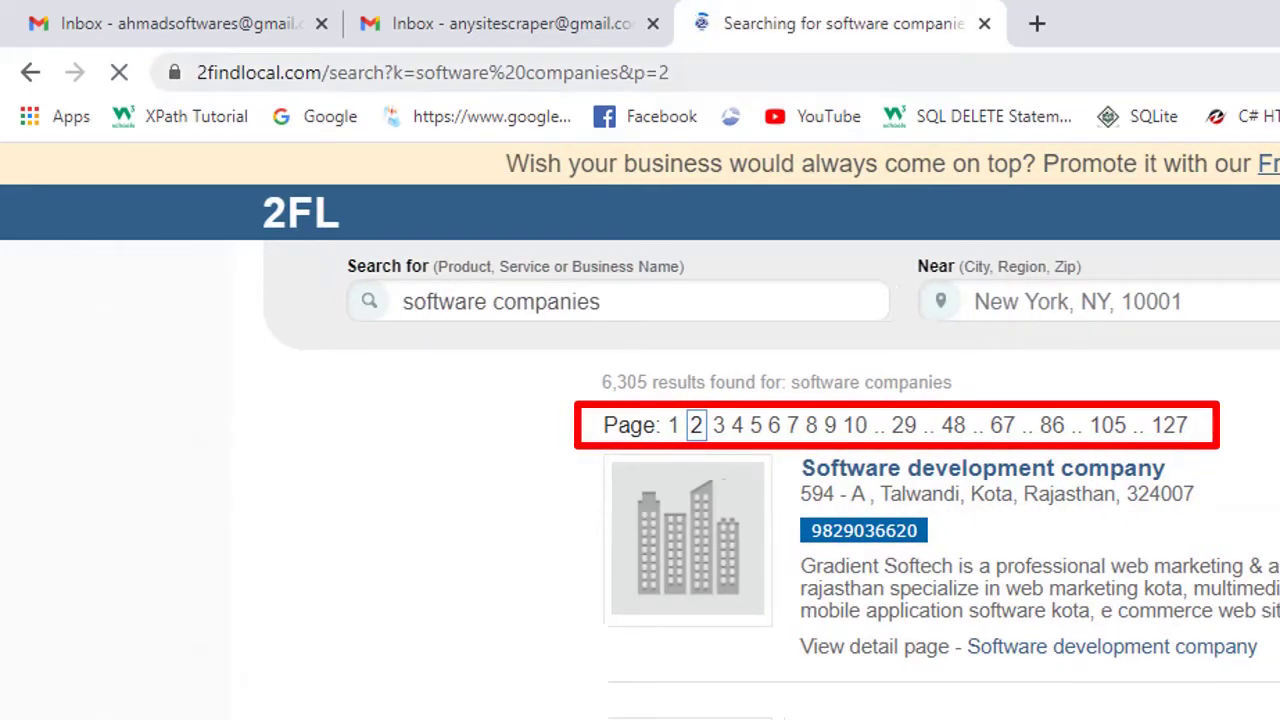
Select '2findlocal' and 'software' in the page-2 address, then return to Top Lead Extractor.
{"action": "double_click", "coordinate": [412, 72]}
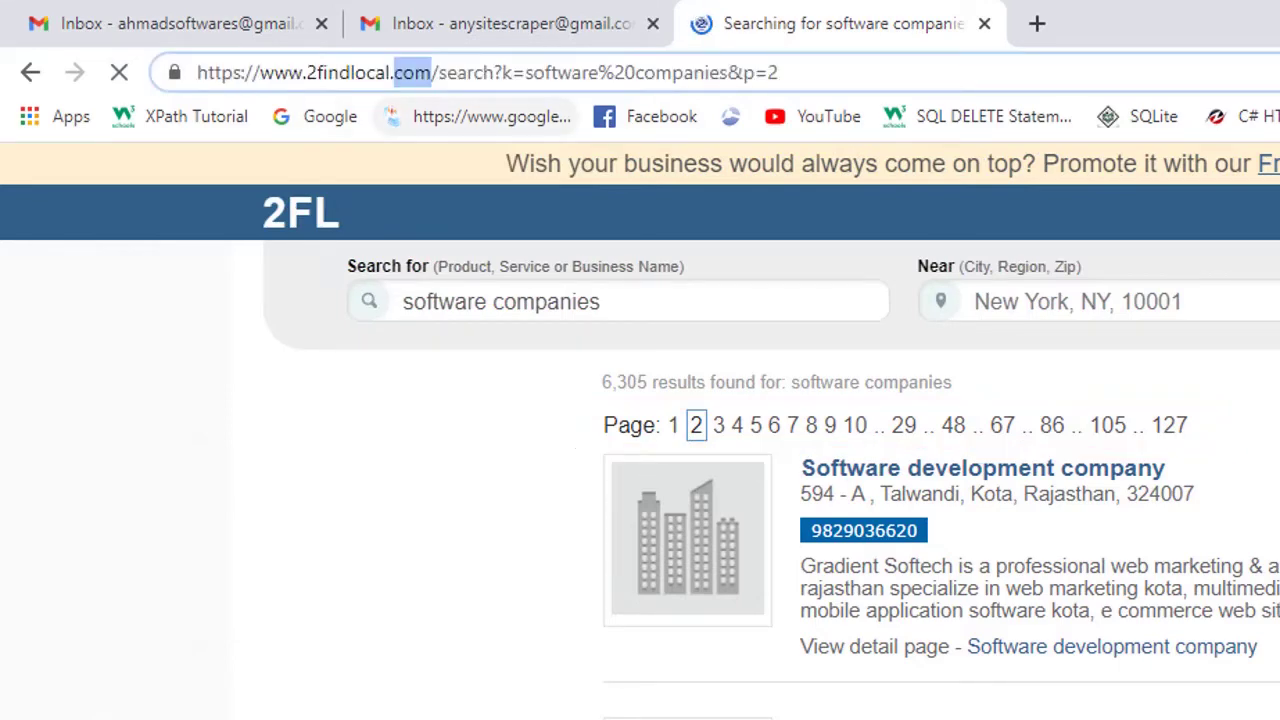
{"action": "left_click", "coordinate": [355, 72]}
{"action": "double_click", "coordinate": [355, 72]}
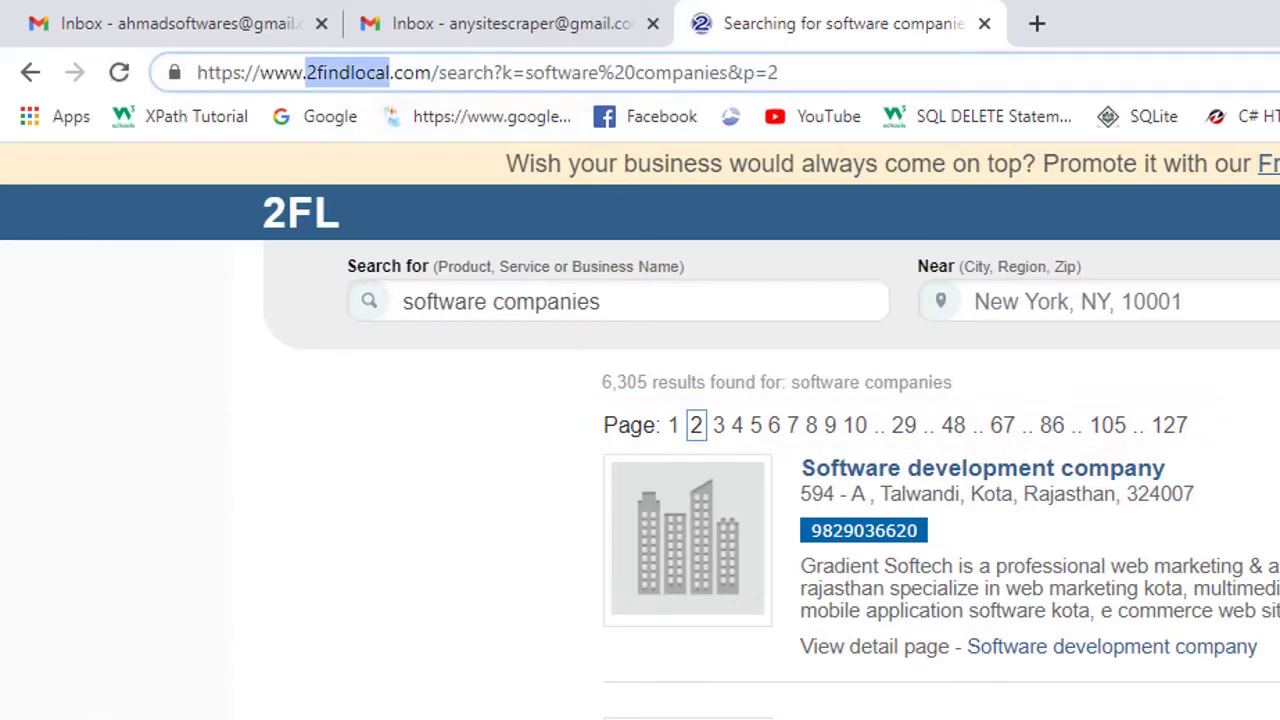
{"action": "double_click", "coordinate": [561, 72]}
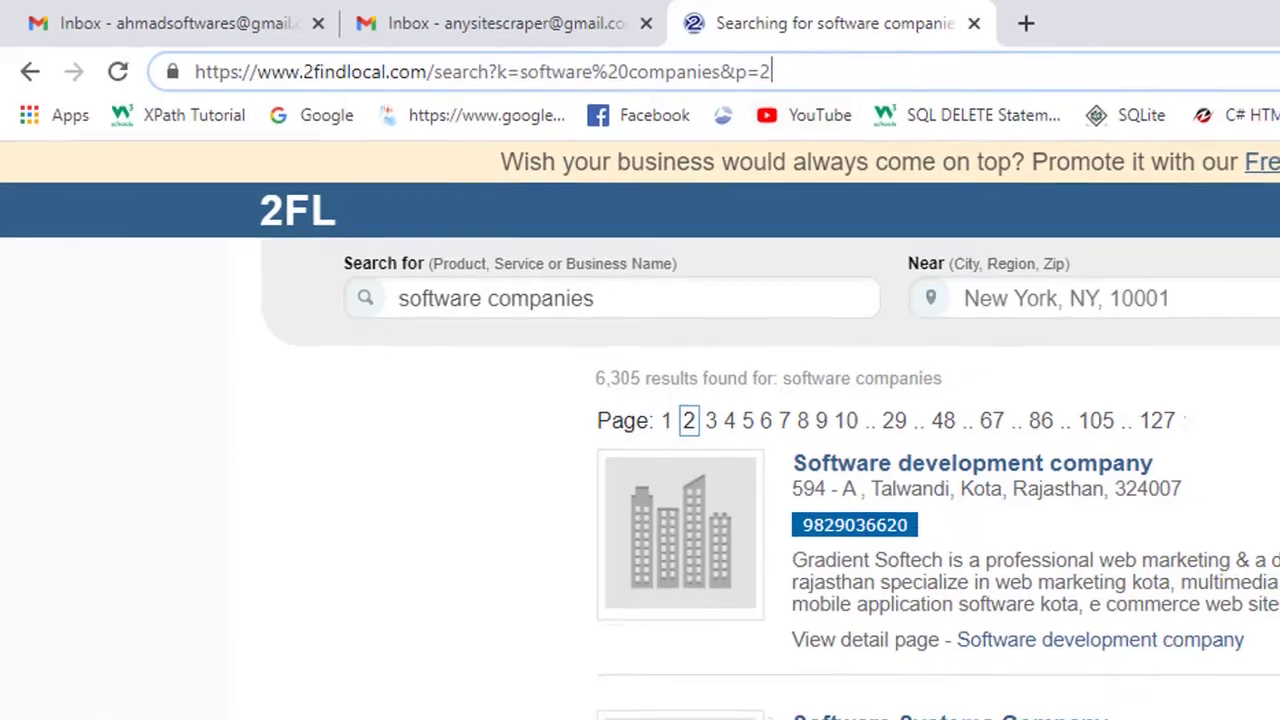
{"action": "double_click", "coordinate": [355, 72]}
{"action": "key", "text": "ctrl+c"}
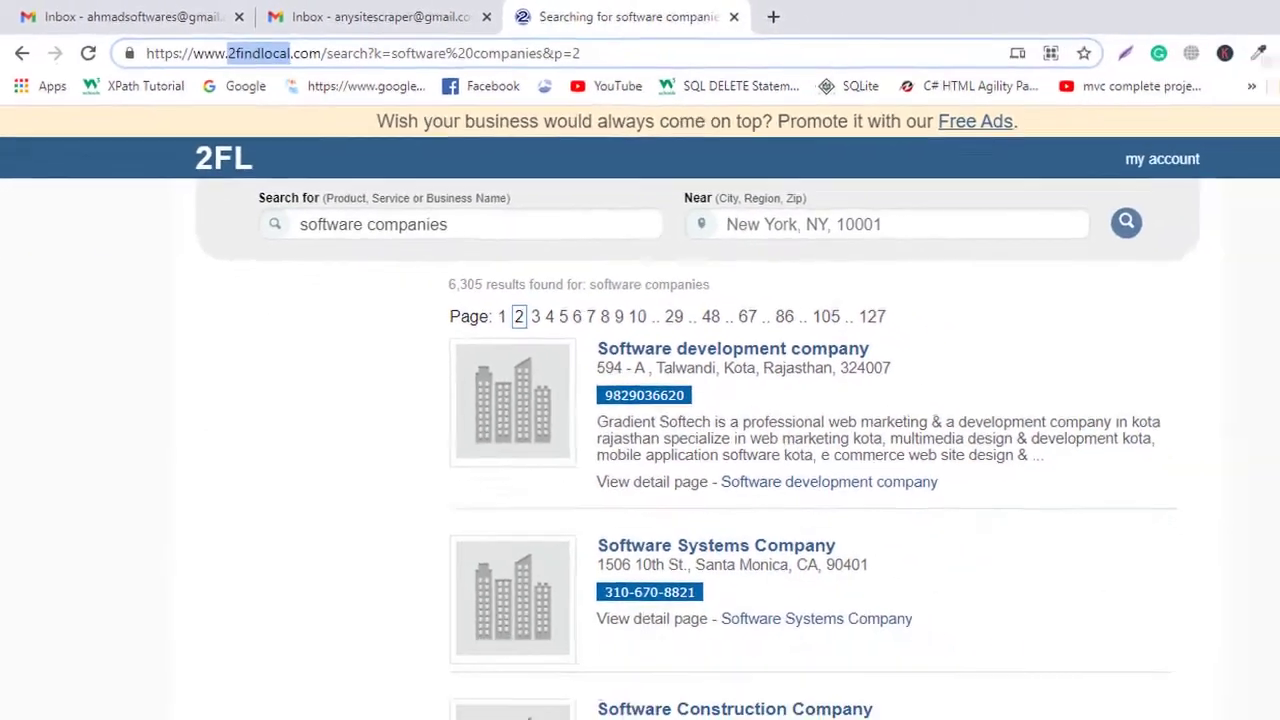
{"action": "key", "text": "alt+Tab"}
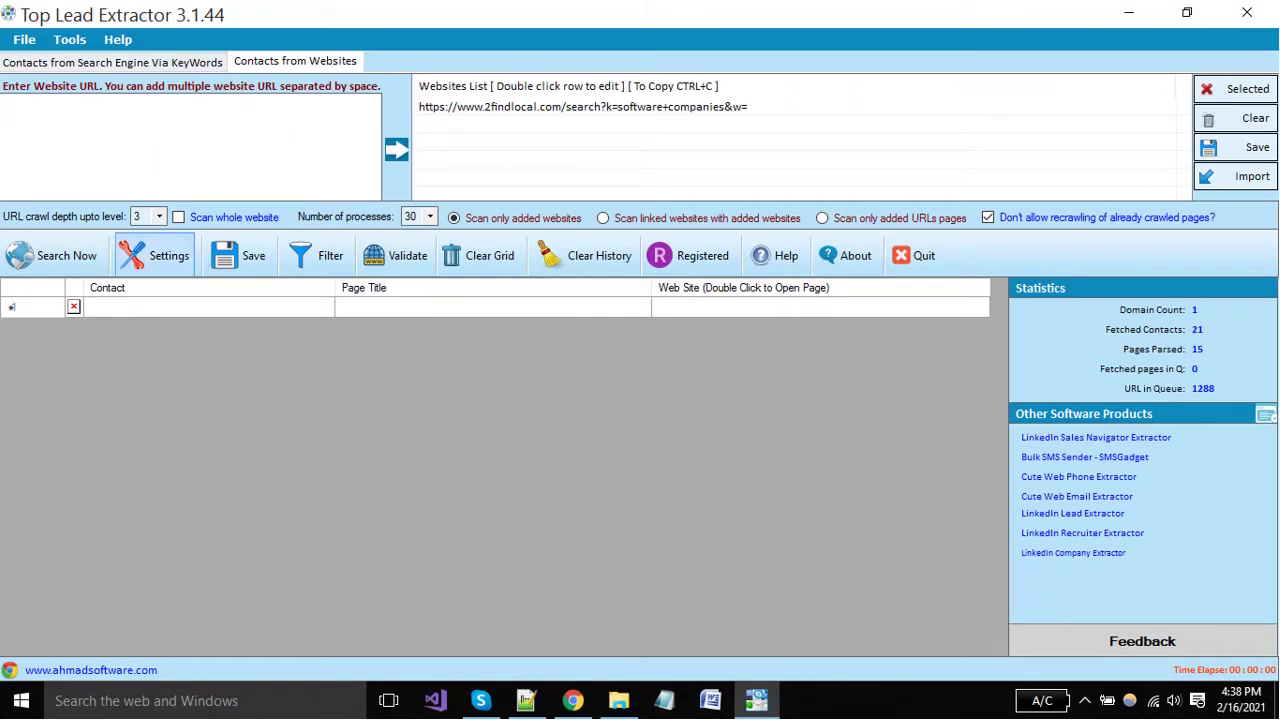
In the crawler settings, require the URL keywords '2findlocal' and 'software'.
{"action": "left_click", "coordinate": [155, 256]}
{"action": "left_click", "coordinate": [241, 301]}
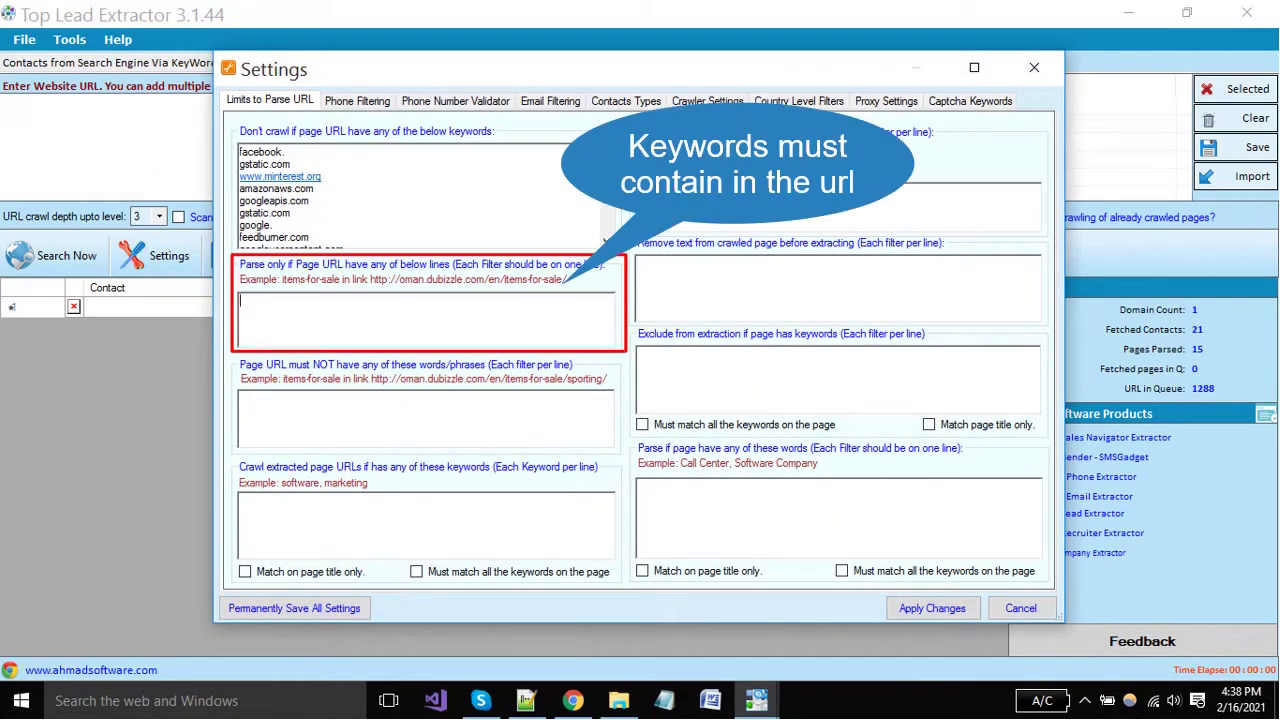
{"action": "key", "text": "ctrl+v"}
{"action": "key", "text": "Return"}
{"action": "type", "text": "software"}
Reuse both keywords in the page-words and crawl-URL filters, and exclude 'tech support' URLs.
{"action": "key", "text": "ctrl+a"}
{"action": "key", "text": "ctrl+c"}
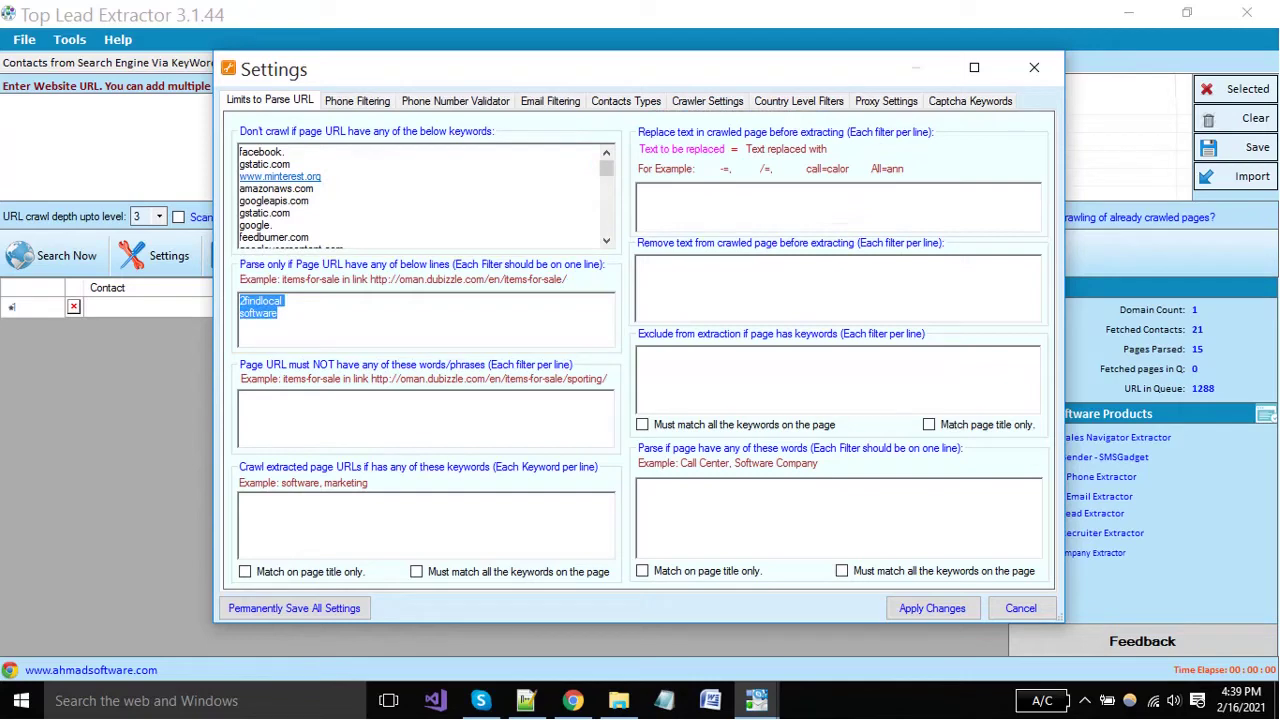
{"action": "key", "text": "Right"}
{"action": "key", "text": "ctrl+v"}
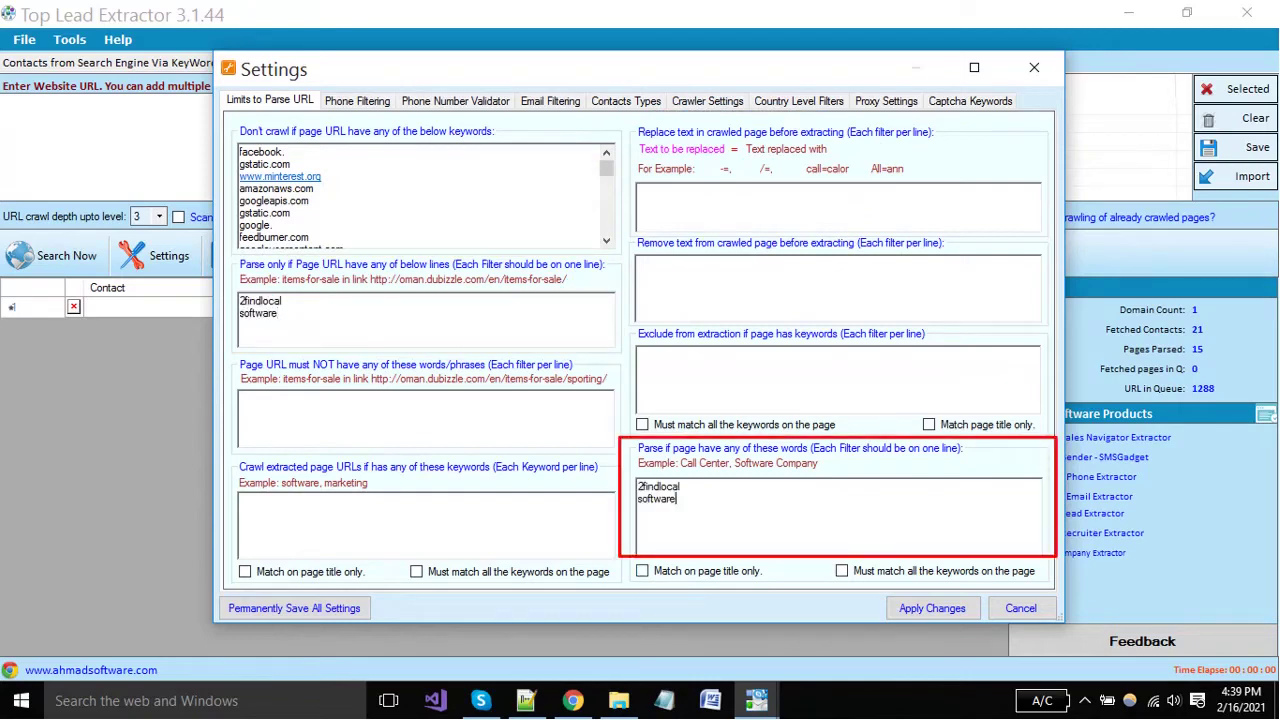
{"action": "key", "text": "ctrl+a"}
{"action": "key", "text": "ctrl+c"}
{"action": "left_click", "coordinate": [240, 500]}
{"action": "key", "text": "ctrl+v"}
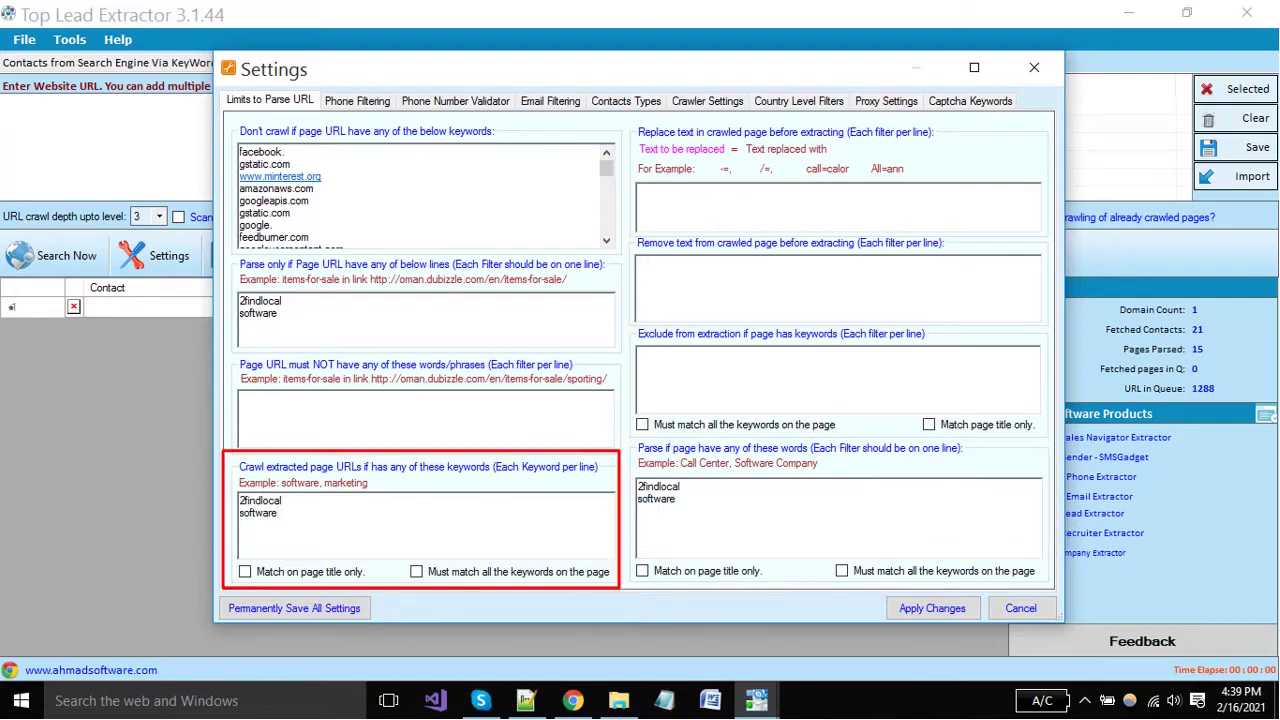
{"action": "left_click", "coordinate": [241, 398]}
{"action": "type", "text": "te"}
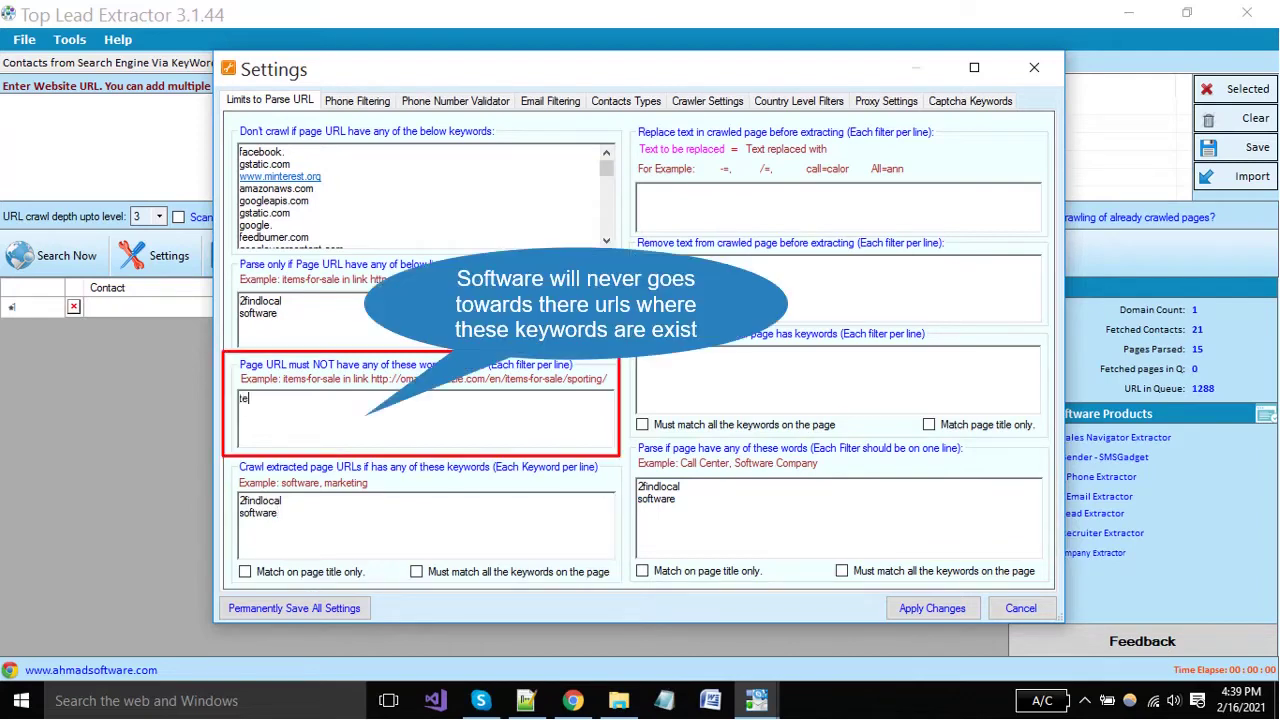
{"action": "type", "text": "ch support"}
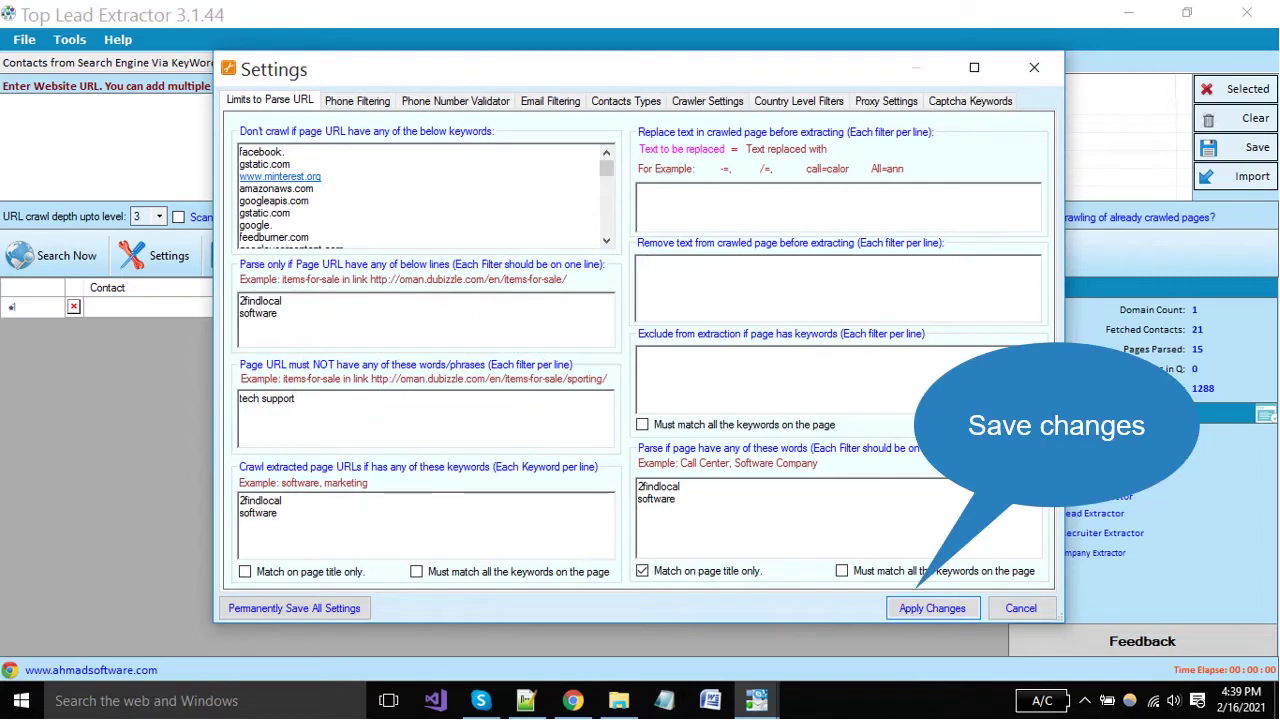
{"action": "left_click", "coordinate": [931, 608]}
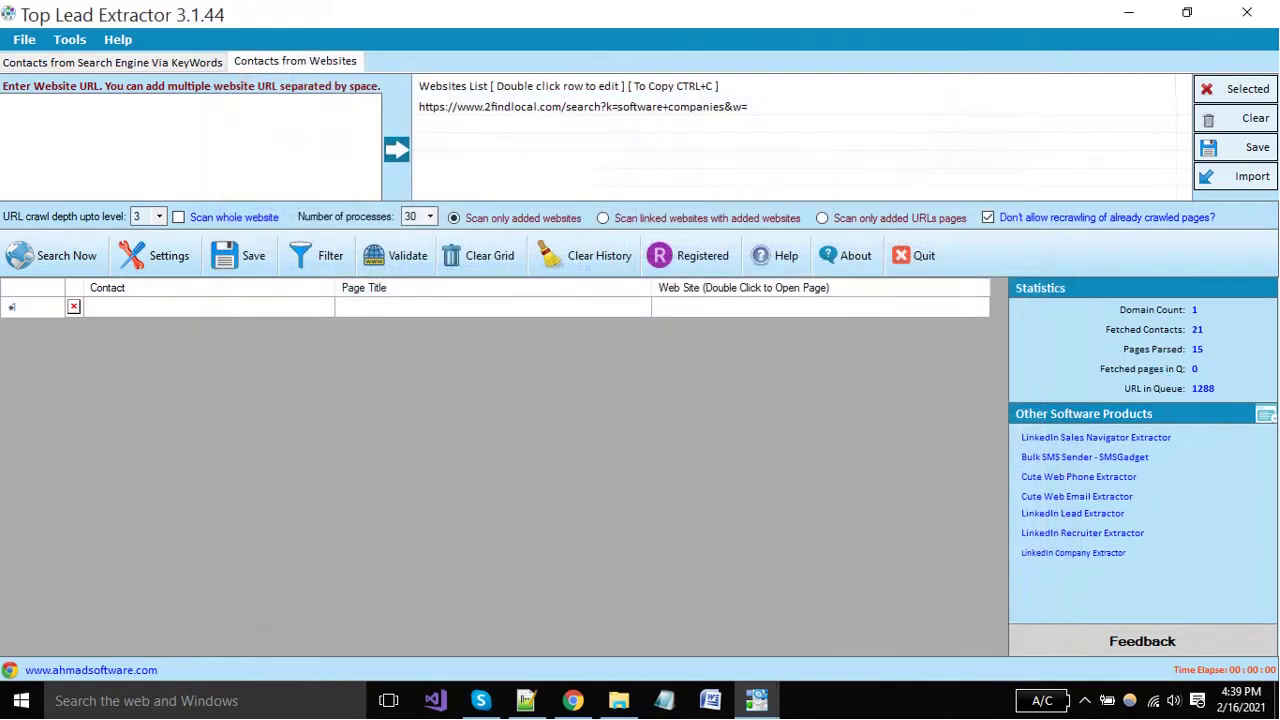